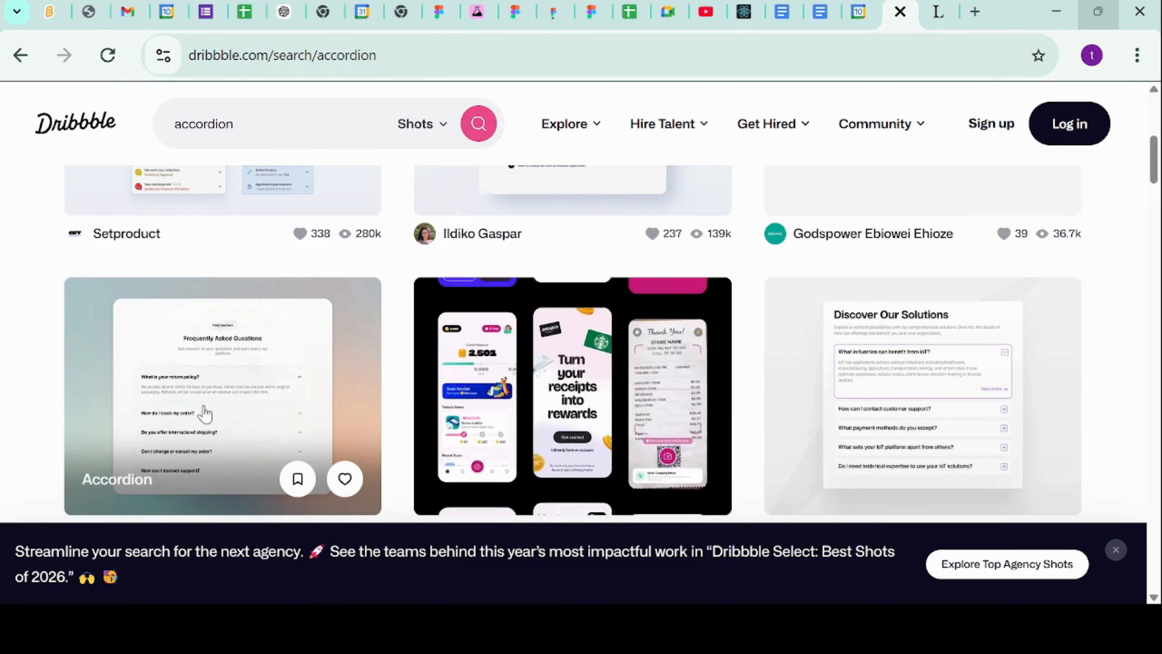
Step: Switch from the Dribbble accordion references to the Figma shoe ecommerce hero file and add the text "Accordion Title" to the Style Guide canvas
scroll(900, 360, "up", 2)
scroll(900, 360, "up", 3)
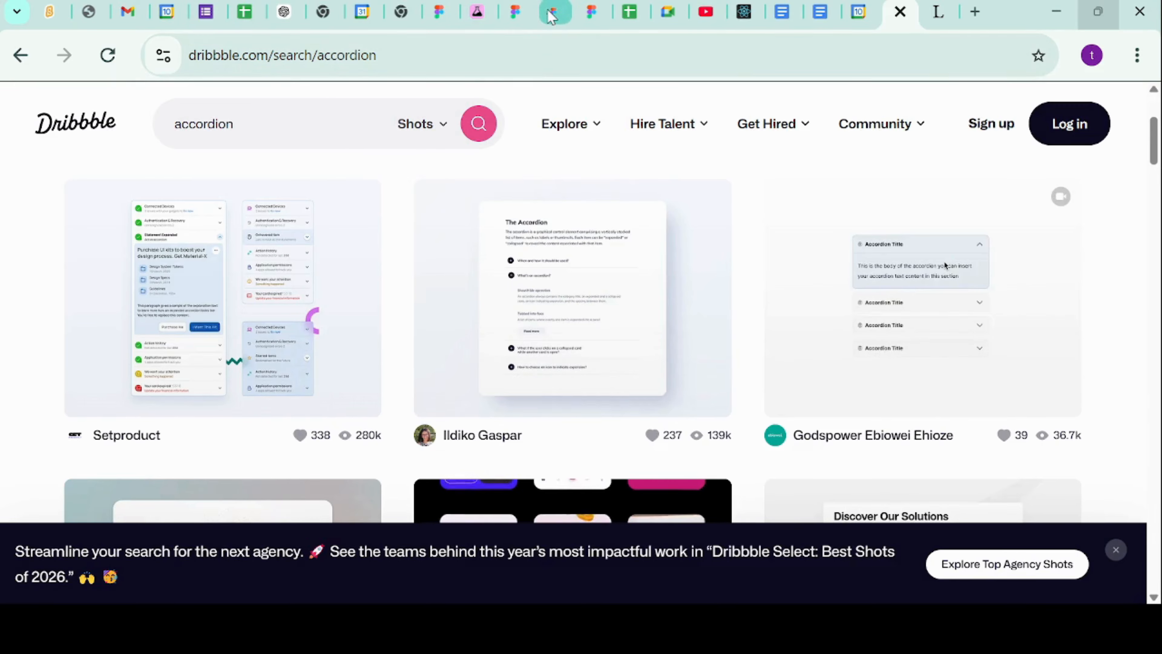
left_click(515, 12)
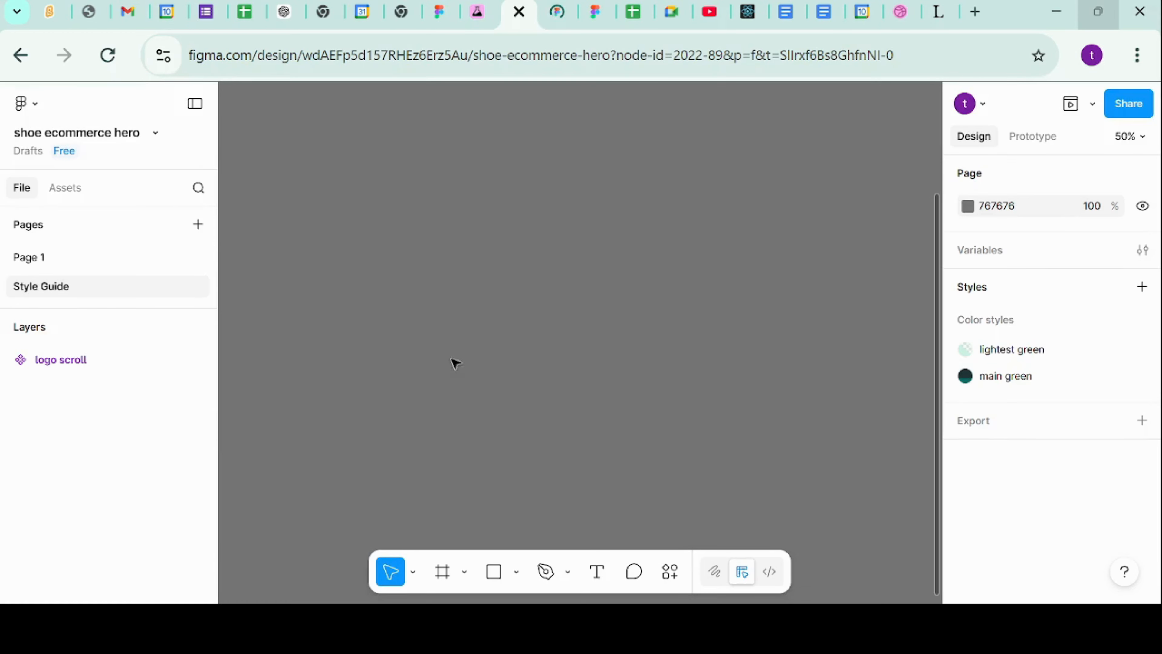
left_click(597, 573)
left_click(453, 243)
type("Accordion Title")
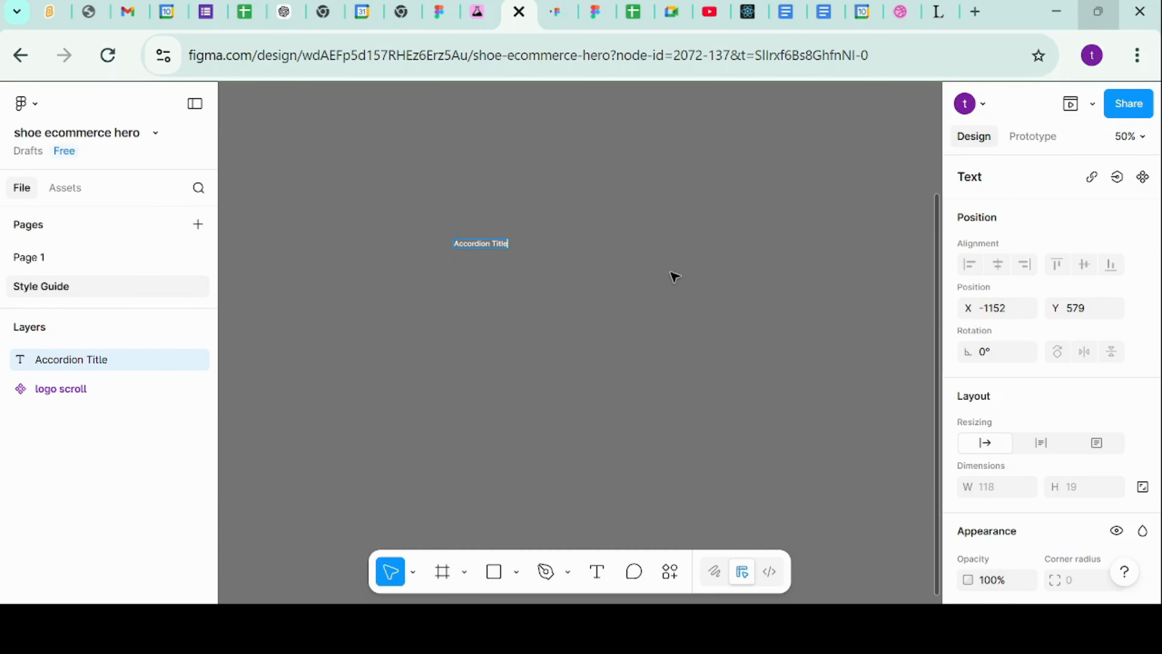
key("Escape")
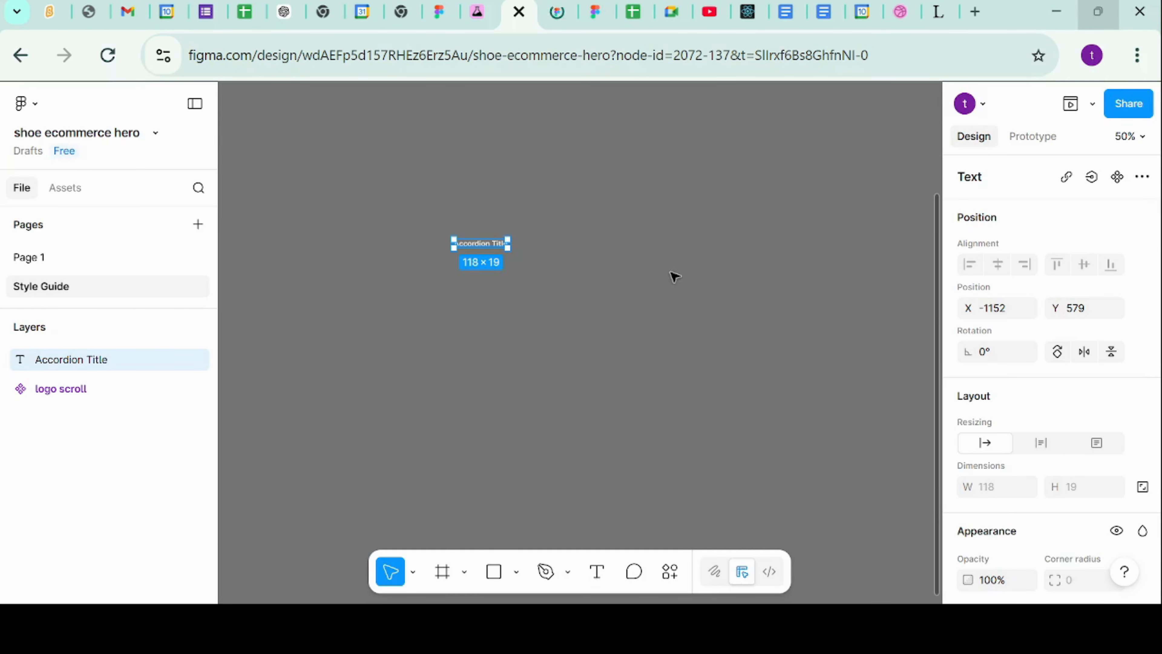
scroll(1027, 435, "down", 5)
scroll(1027, 433, "down", 2)
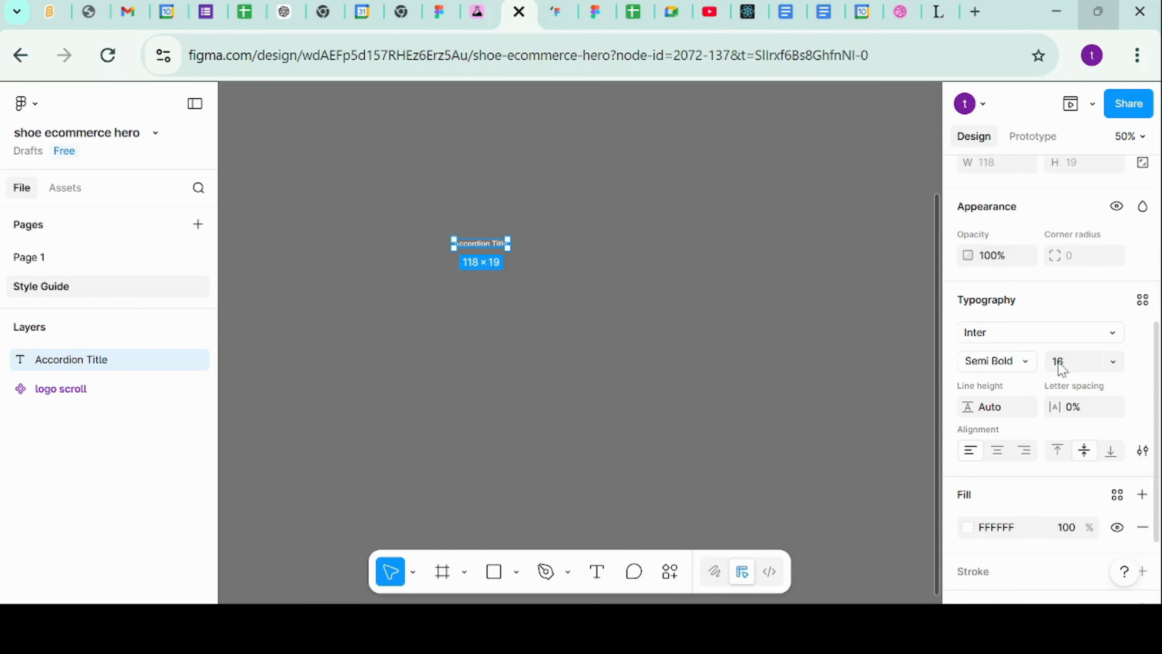
left_click(677, 292)
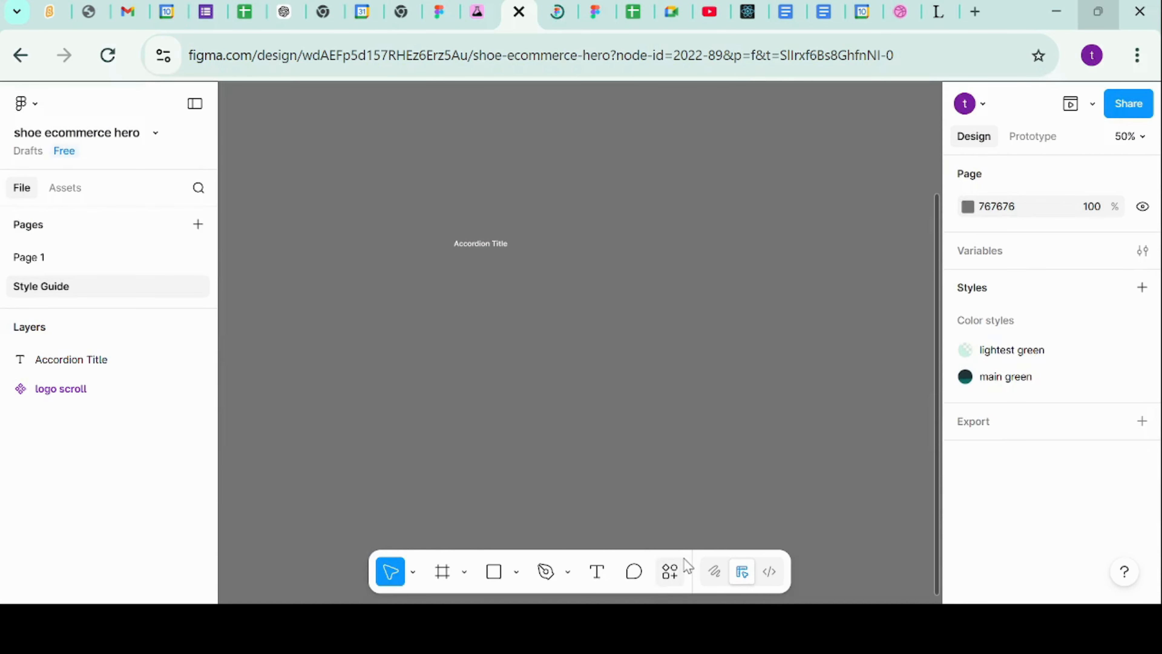
Step: Insert the iOS 17 Outlined "Down Button" icon from the "down" results in the Icons8 plugin and close the plugin
left_click(662, 571)
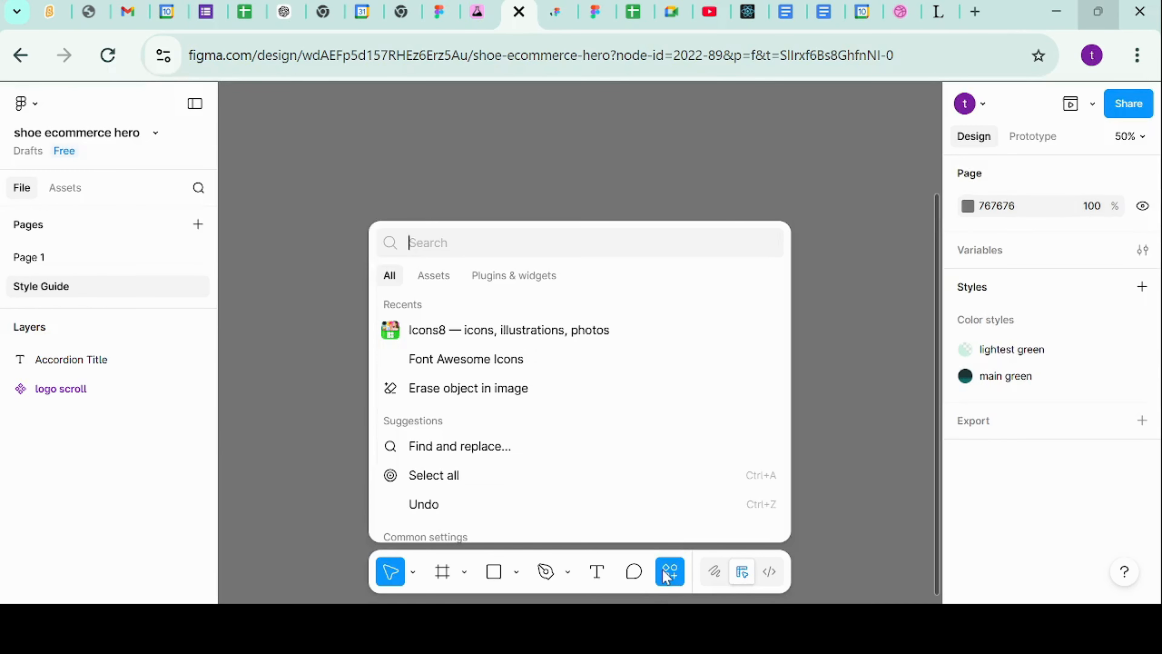
left_click(464, 335)
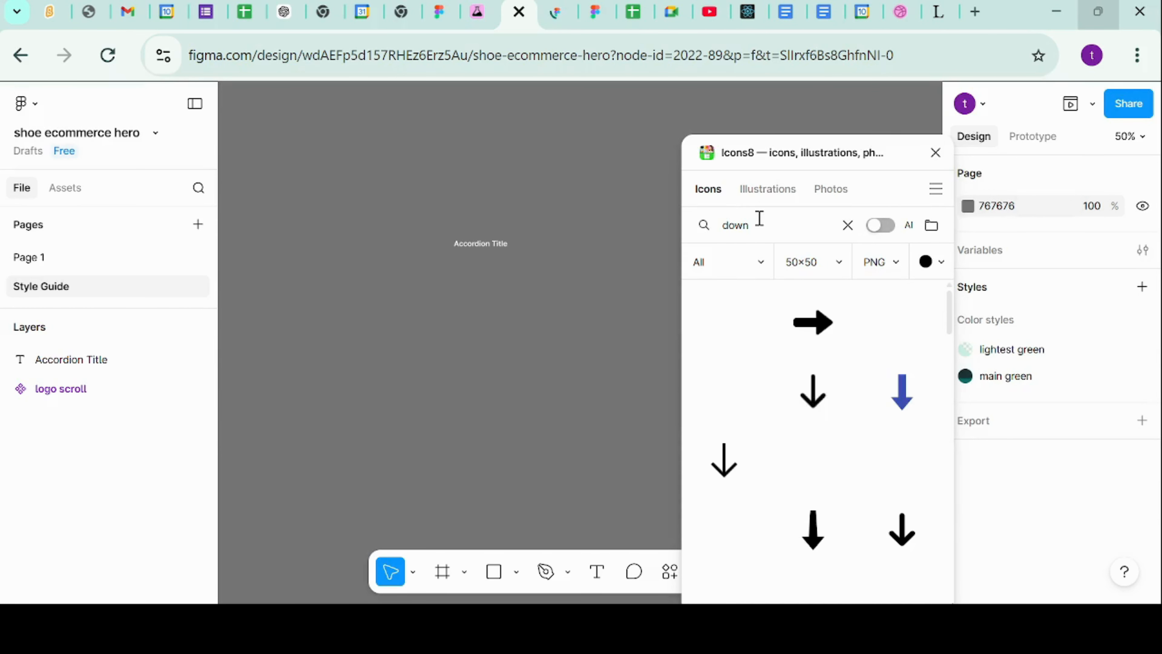
scroll(785, 393, "down", 15)
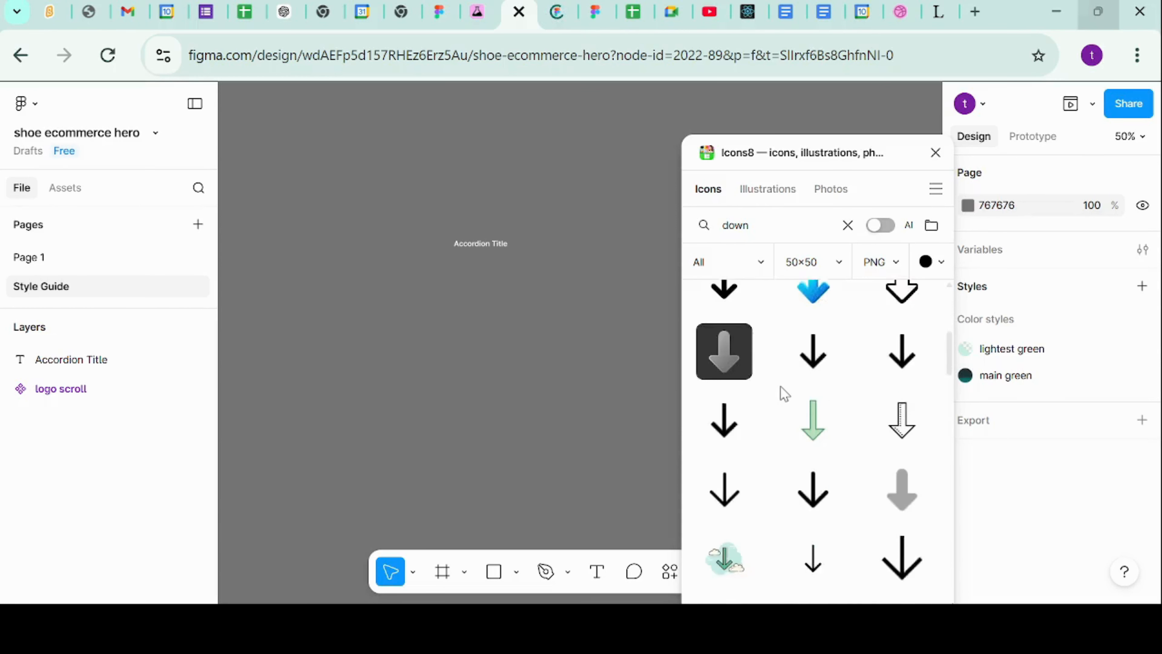
scroll(782, 390, "down", 15)
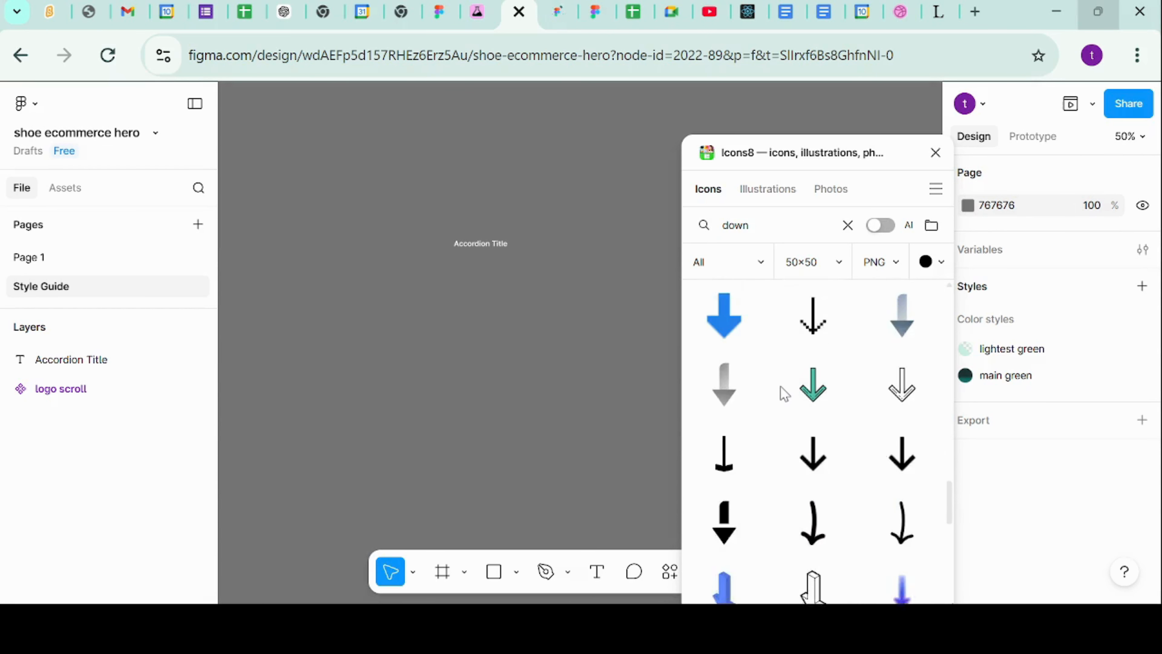
scroll(783, 393, "down", 3)
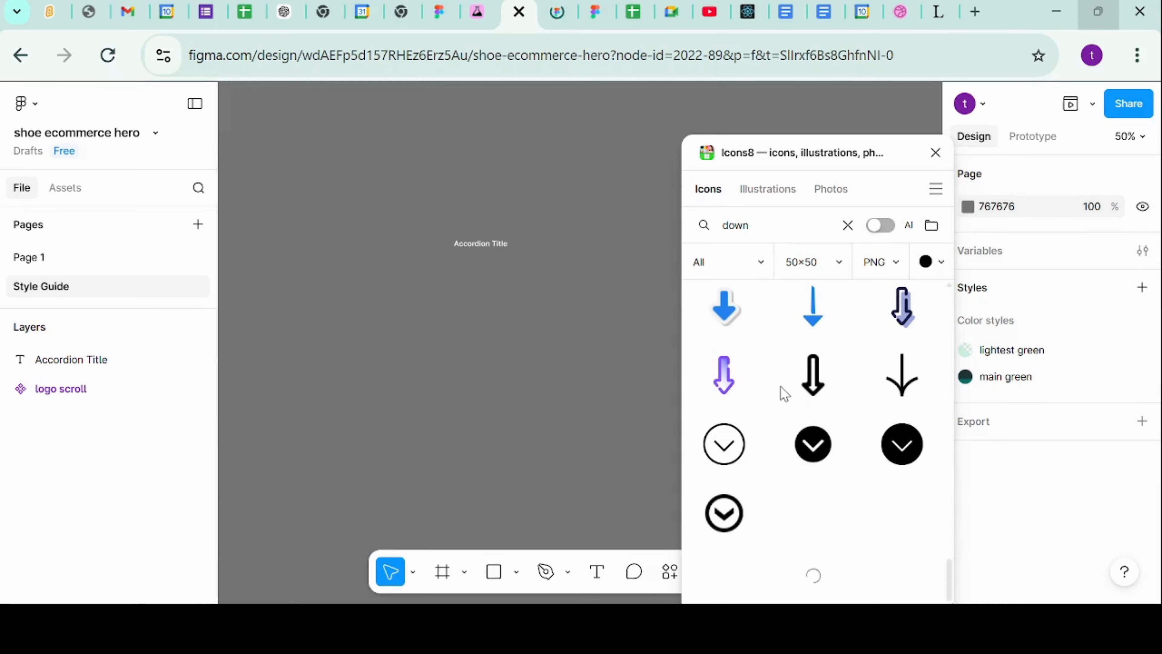
left_click(722, 448)
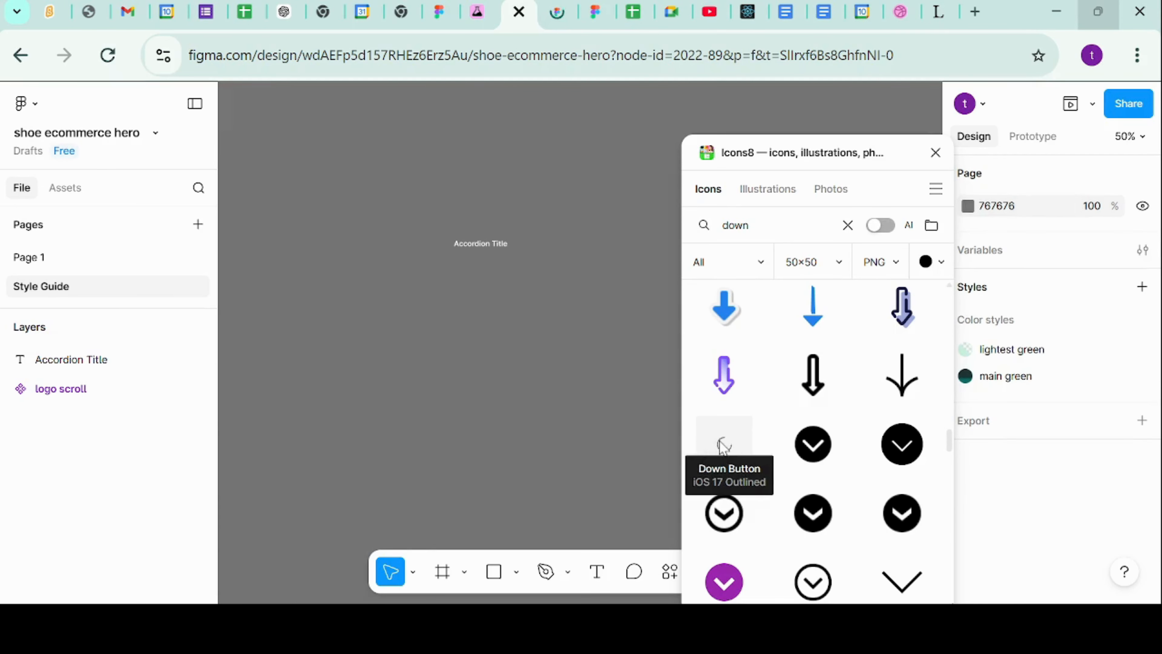
left_click(936, 154)
Step: Move the down-arrow icon up beside the "Accordion Title" text, leaving a wide space between them
left_click(581, 347)
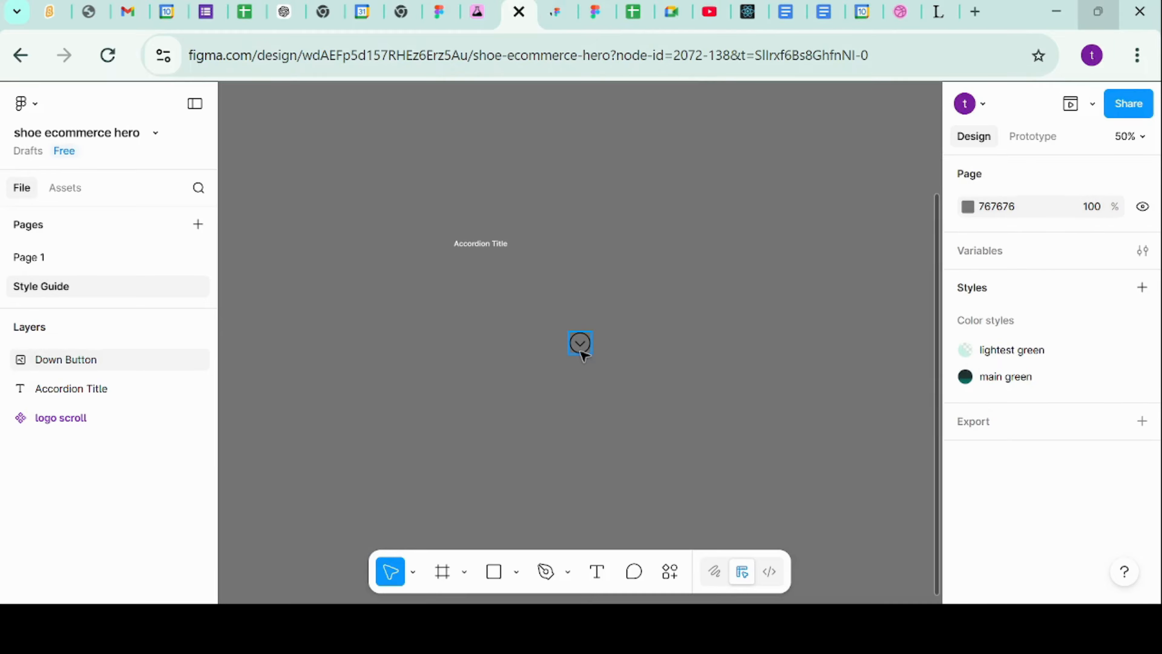
left_click(581, 348)
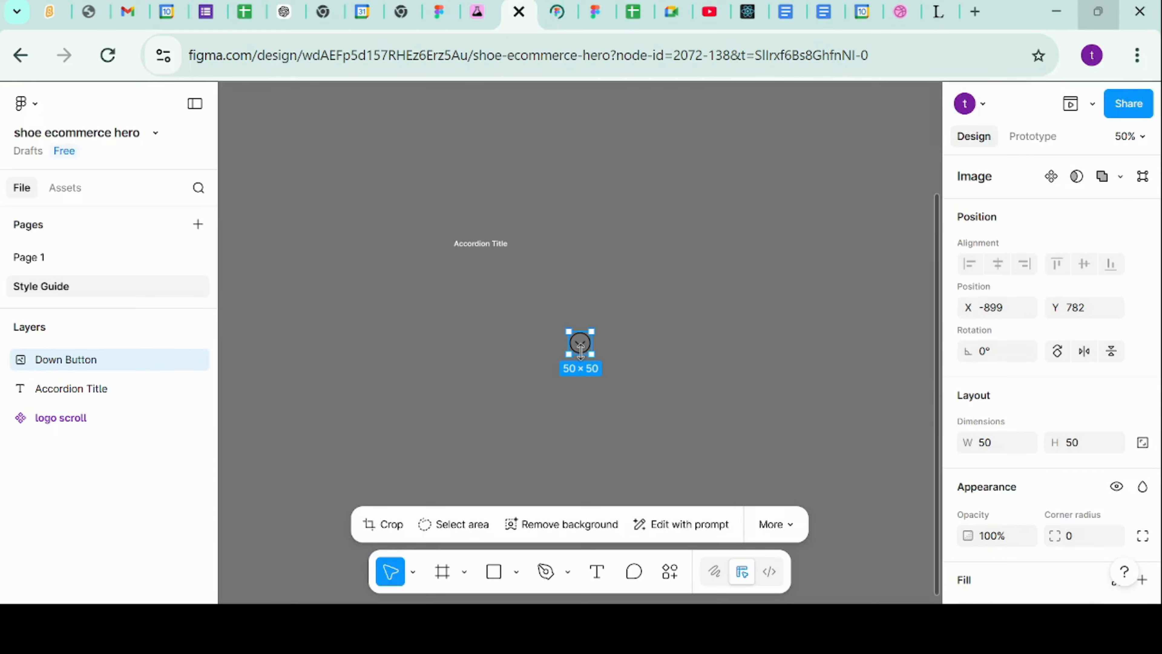
left_click_drag(580, 348, 601, 247)
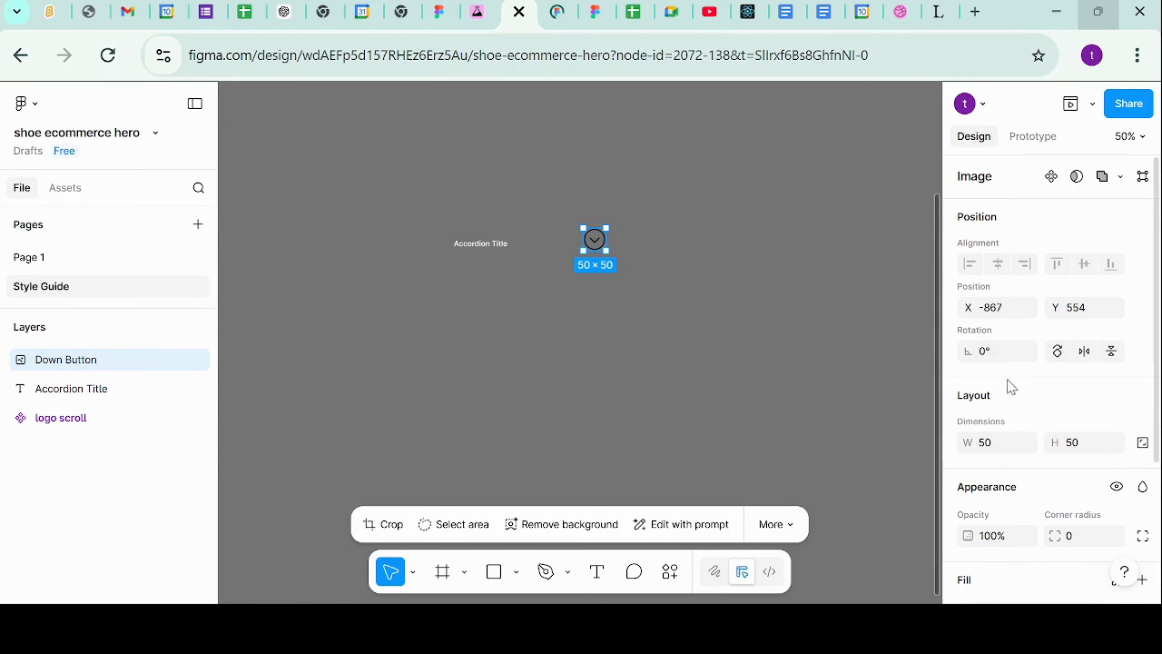
Step: Resize the down-arrow icon to 25 × 25 and centre it vertically on the title text
left_click(992, 447)
type("25")
key("Tab")
type("25")
key("Return")
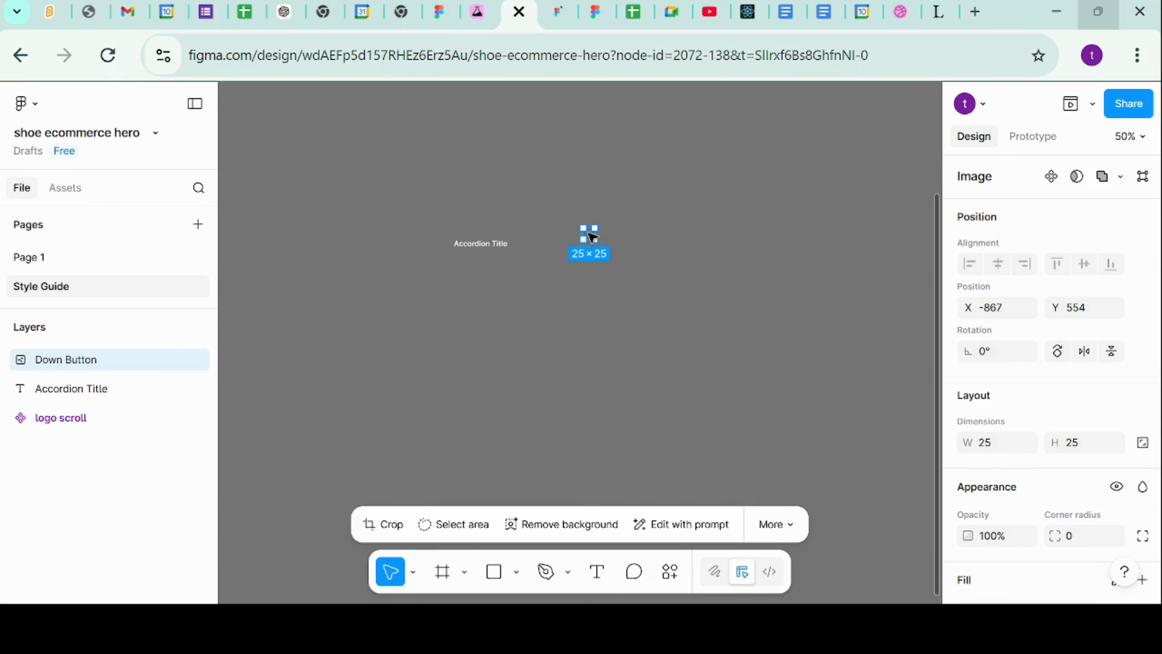
left_click_drag(590, 236, 587, 243)
left_click(420, 227)
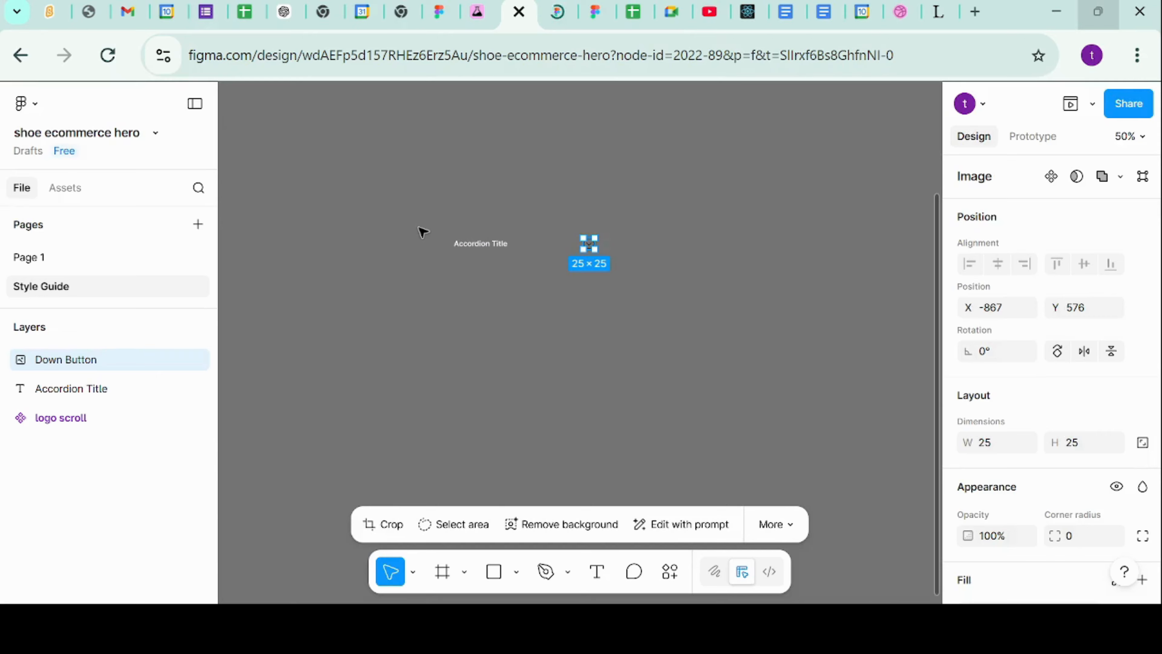
Step: Wrap the title text and the down-arrow icon in a horizontal auto layout frame with a gap of 0
left_click_drag(420, 228, 722, 339)
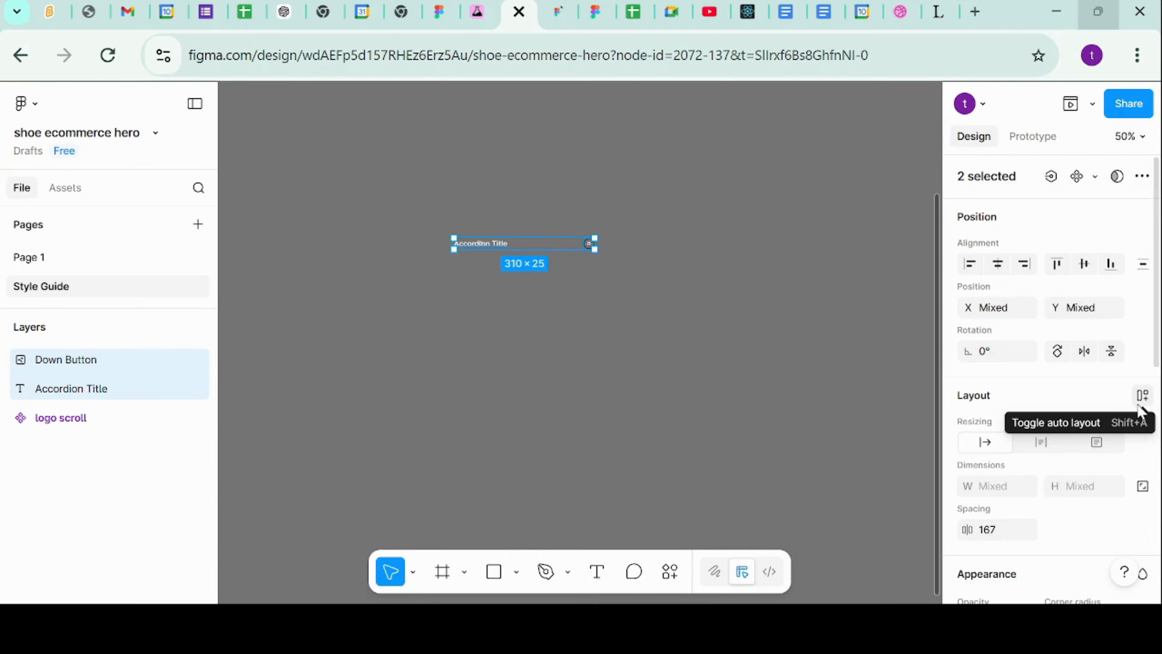
left_click(1142, 397)
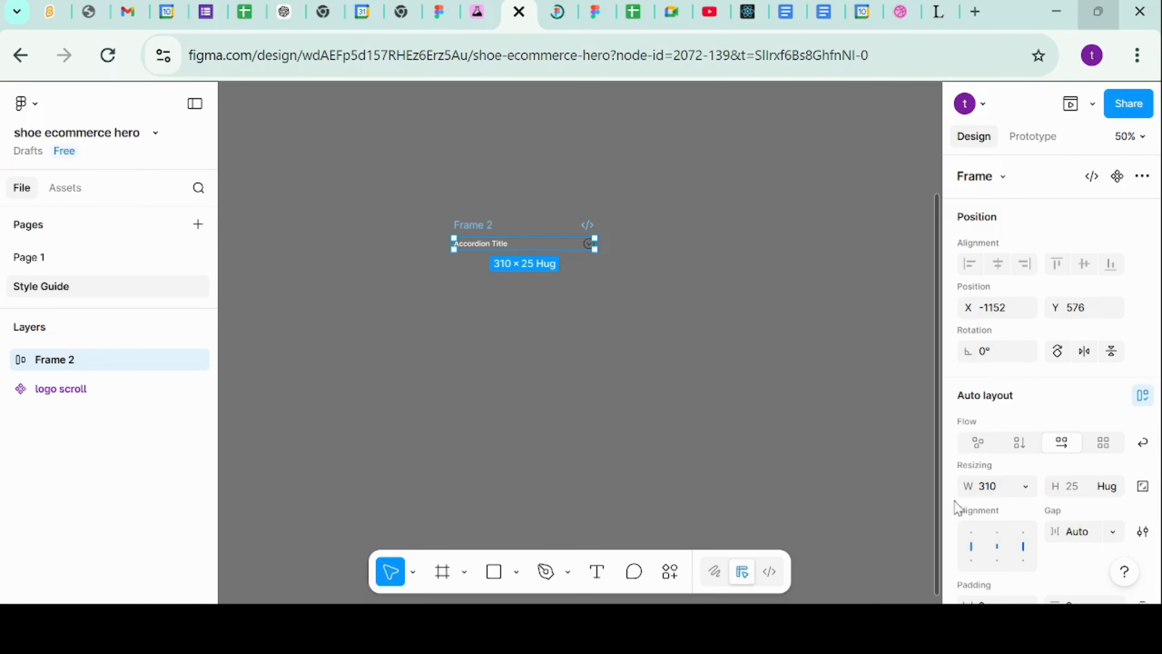
left_click(1087, 539)
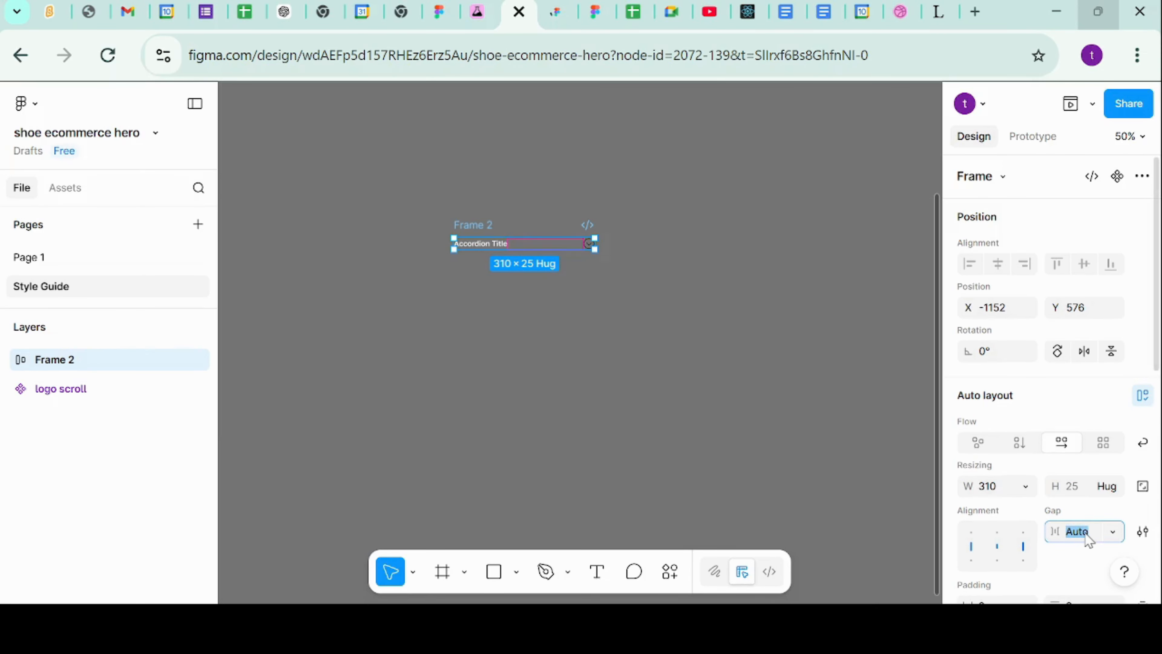
type("0")
key("Return")
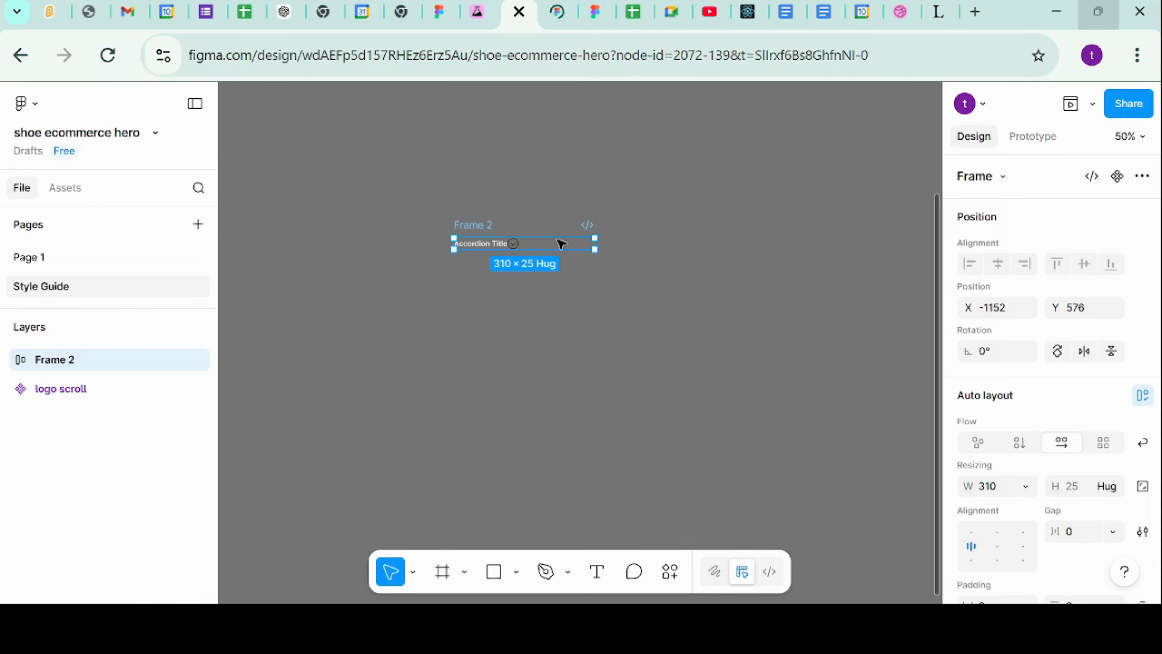
Step: Set the "Accordion Title" text's width resizing to Fill container inside the auto layout frame
left_click(486, 248)
left_click(486, 247)
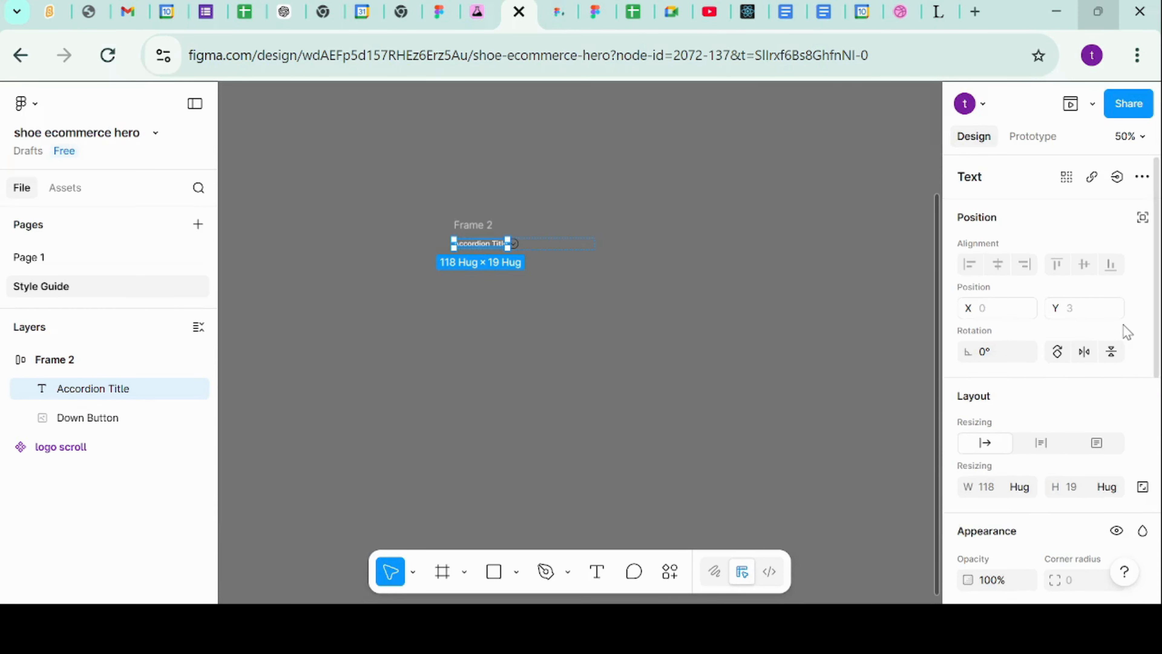
scroll(1125, 328, "down", 4)
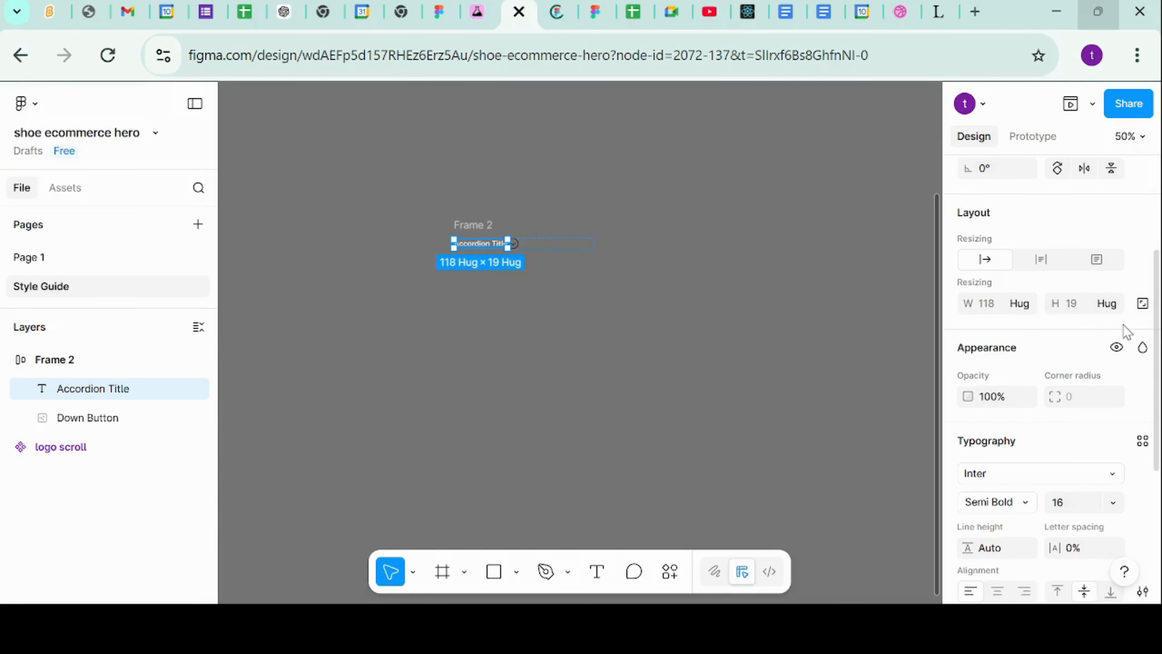
left_click(1023, 306)
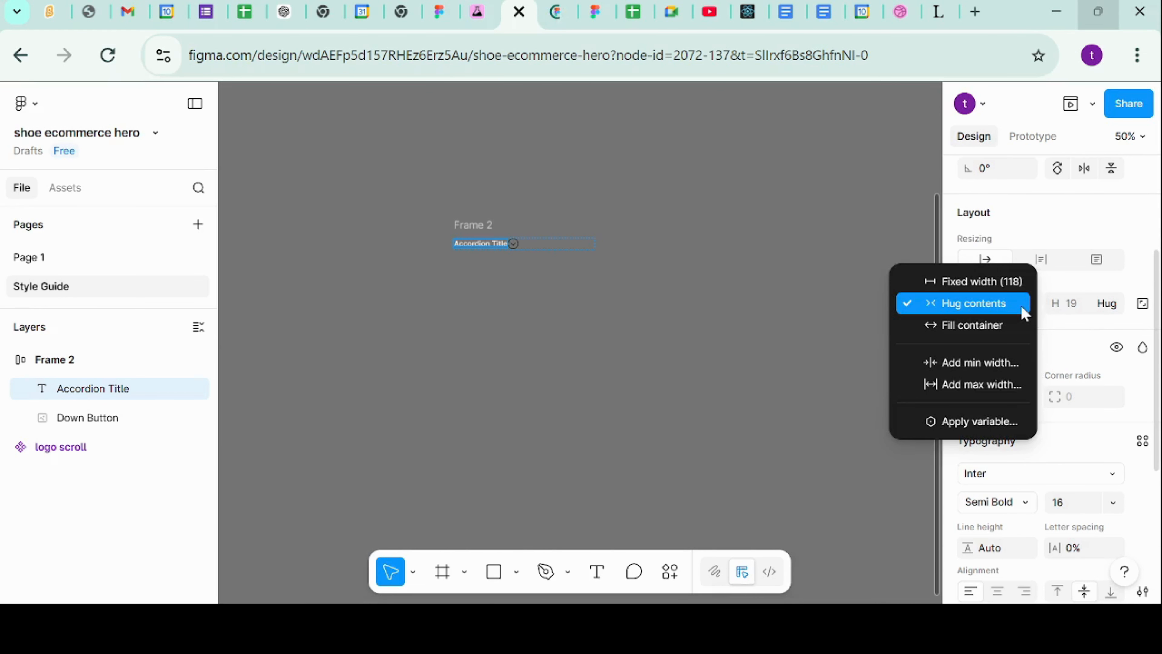
left_click(974, 335)
left_click(603, 288)
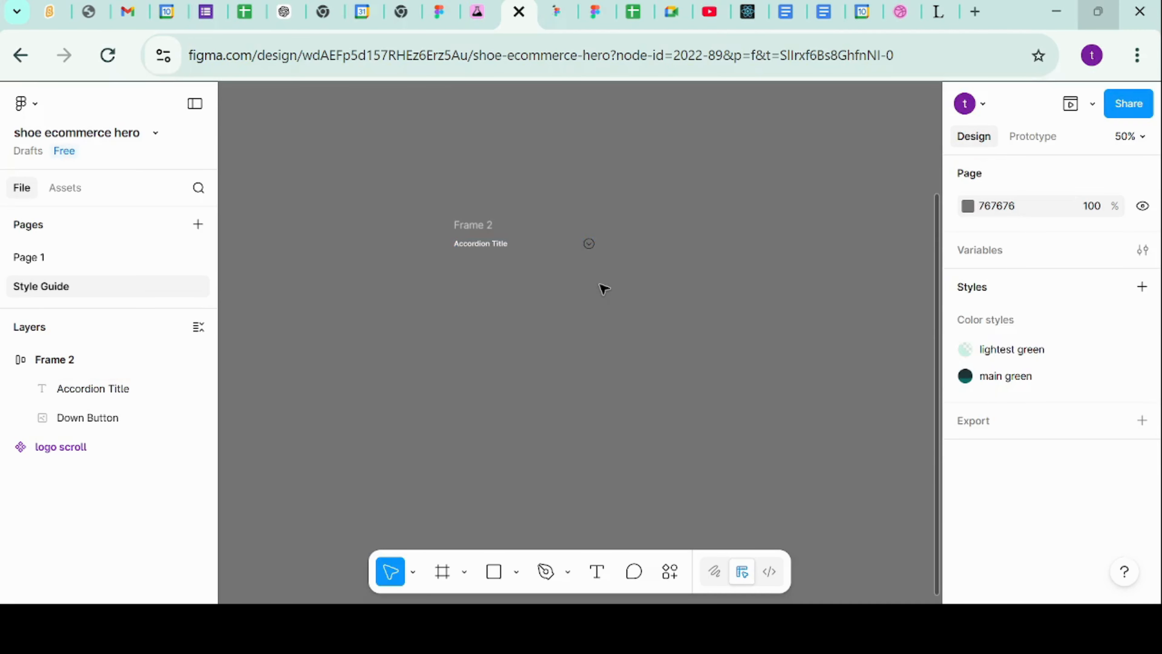
Step: Widen the accordion title frame to about 372
left_click(546, 245)
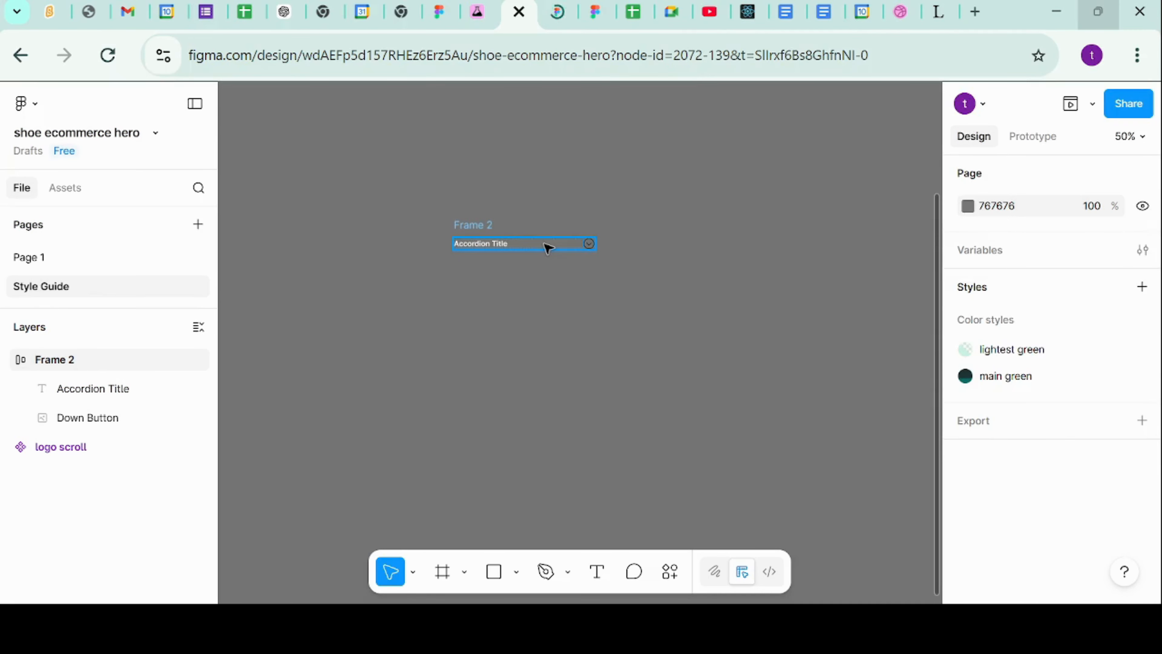
left_click_drag(598, 247, 622, 252)
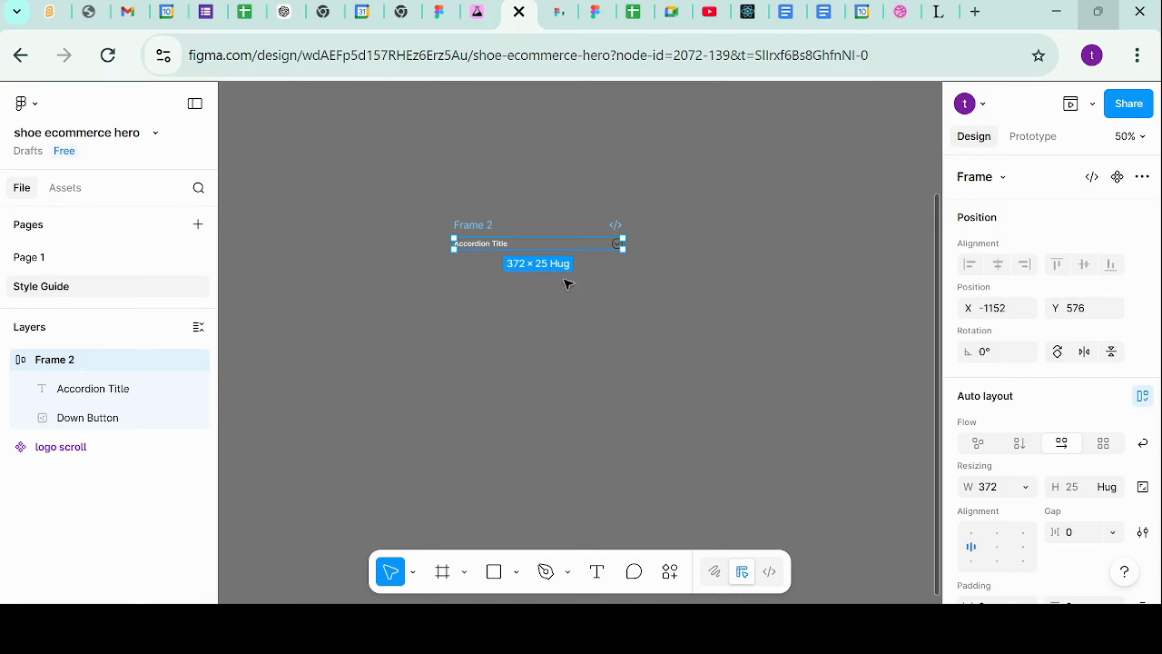
left_click(453, 288)
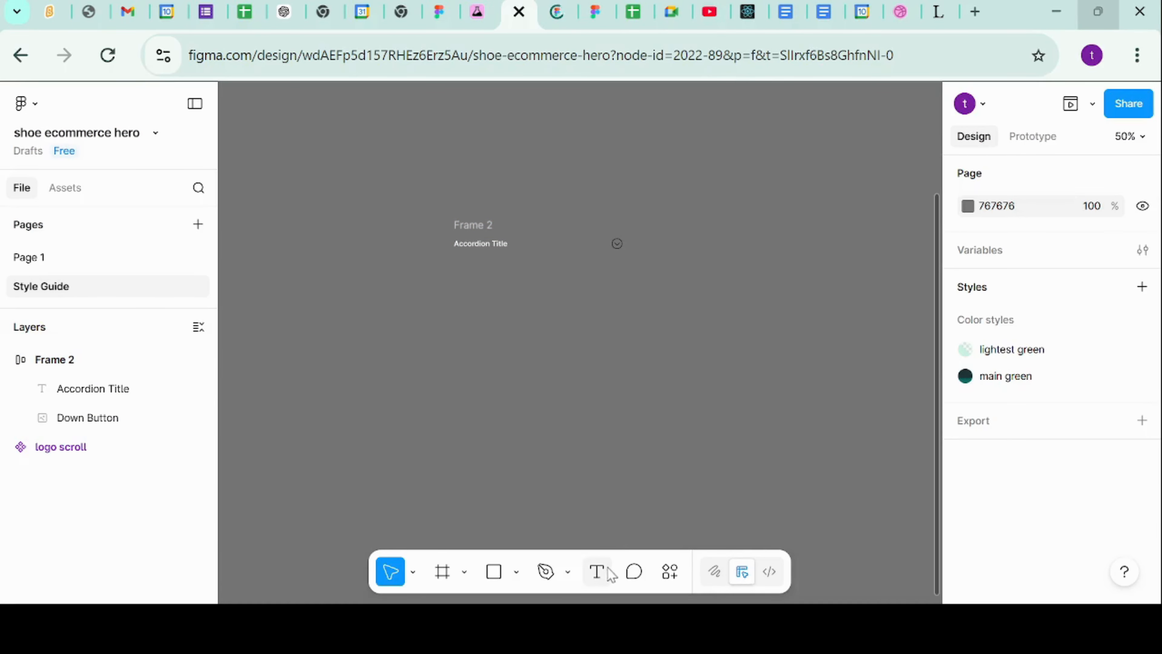
Step: Add a text below the title frame with the lipsum.com passage "of type and scrambled… essentially unchanged." and align its left edge with the frame
left_click(597, 572)
left_click(463, 273)
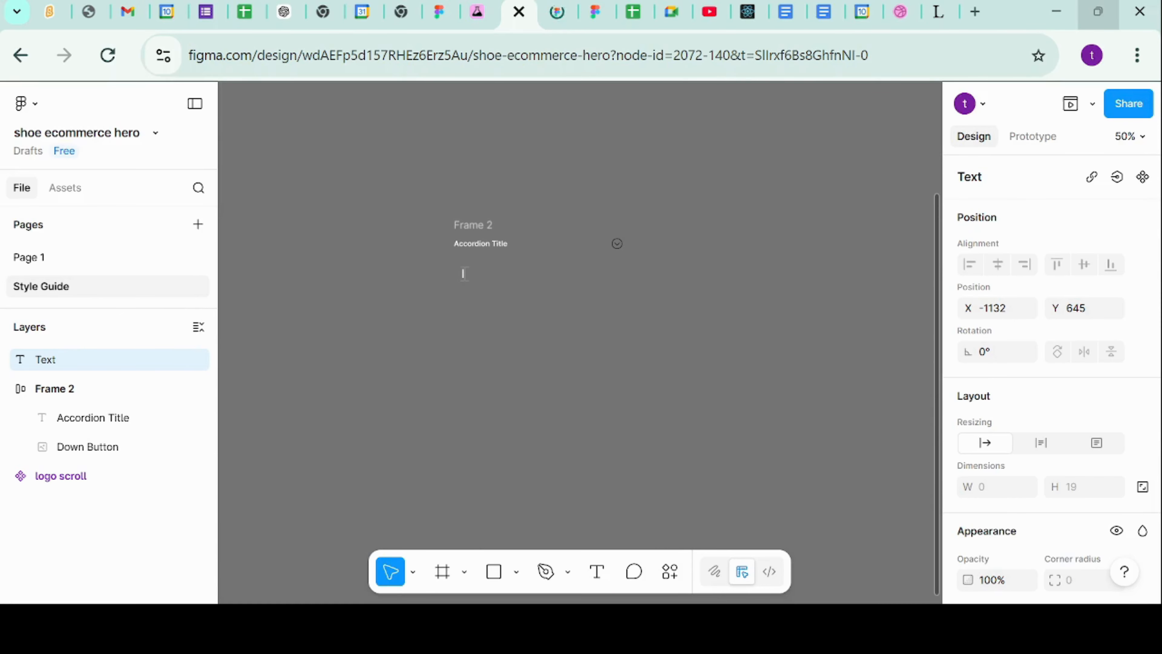
left_click(938, 12)
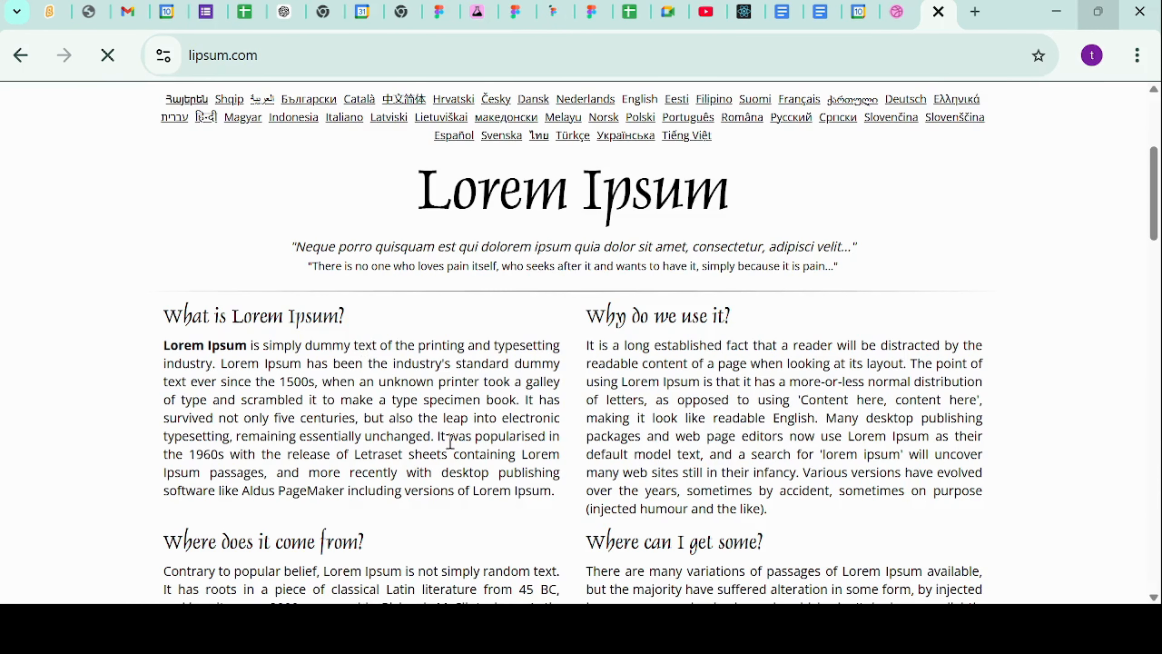
left_click_drag(438, 436, 168, 405)
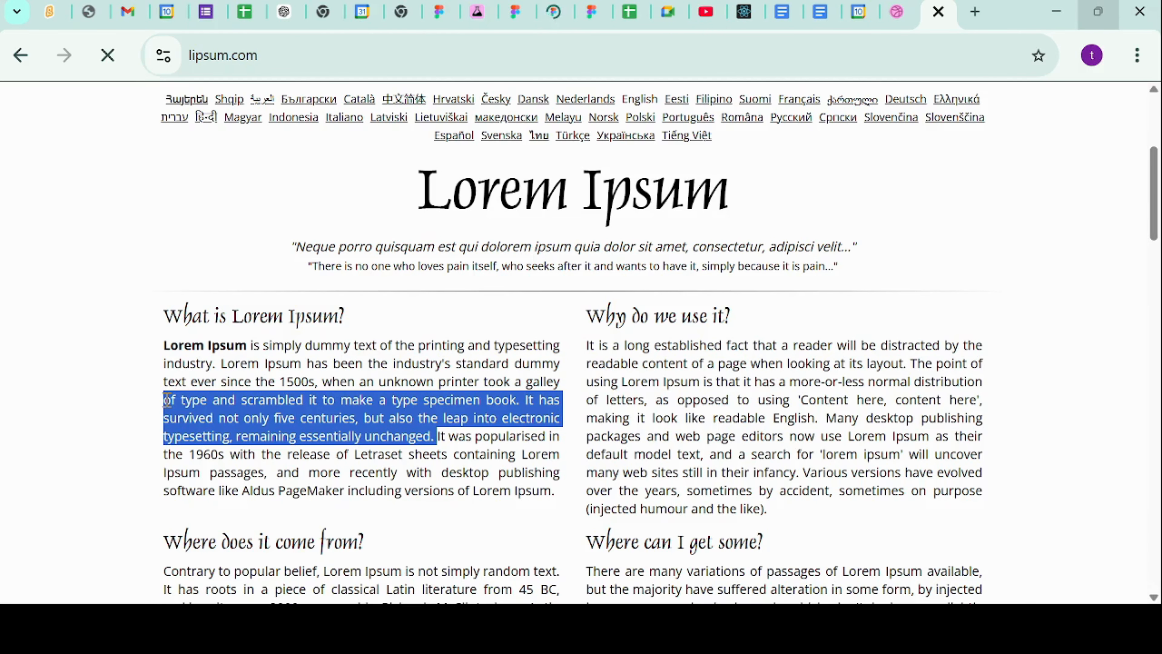
left_click(516, 12)
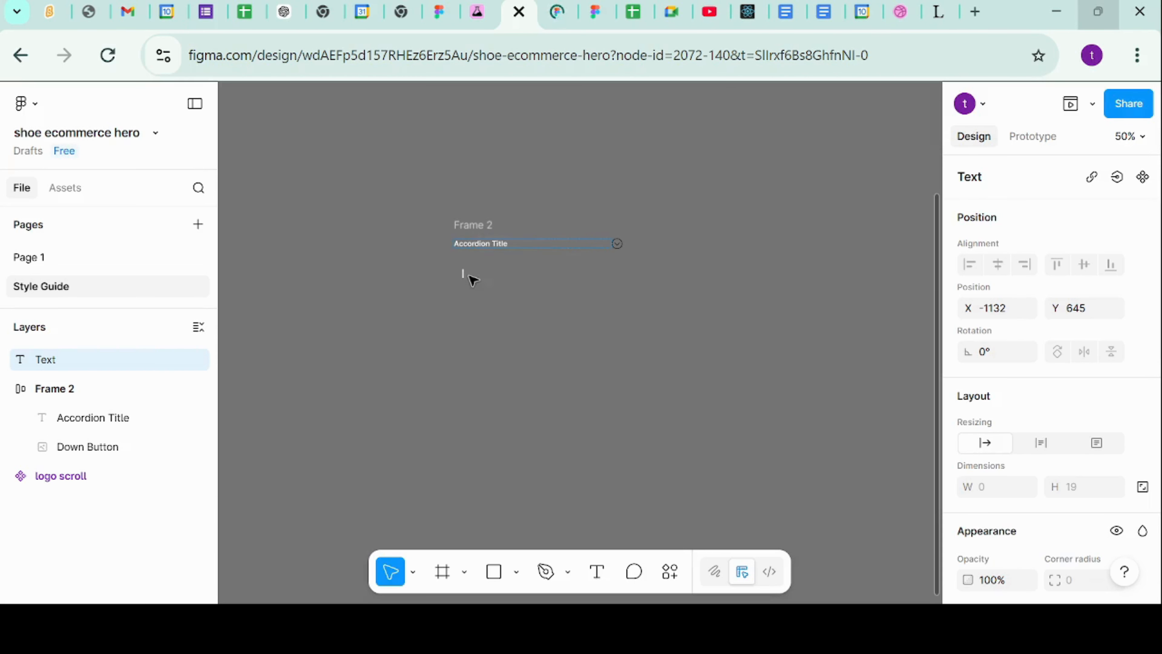
key("ctrl+v")
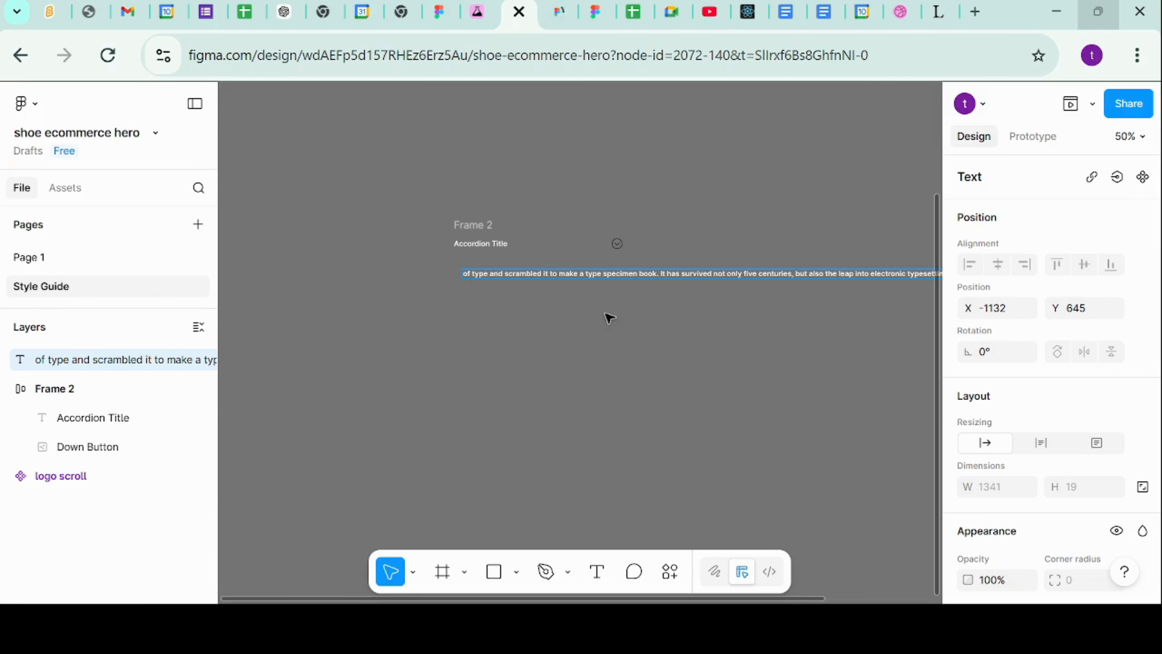
key("Escape")
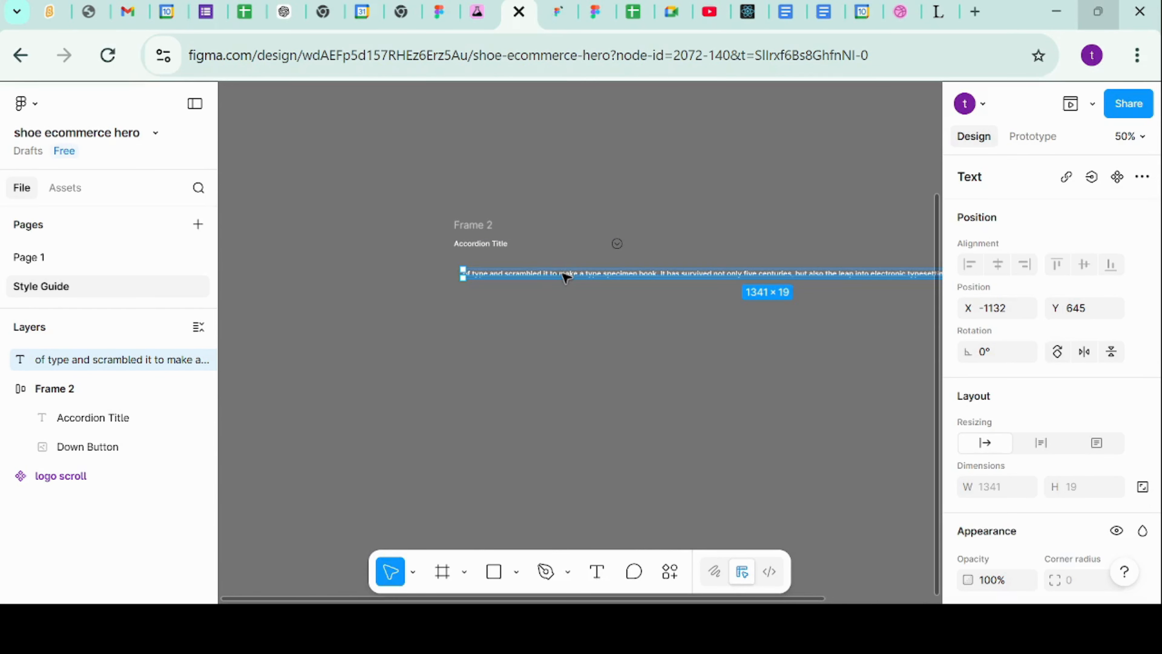
left_click_drag(566, 276, 557, 277)
scroll(559, 276, "right", 5)
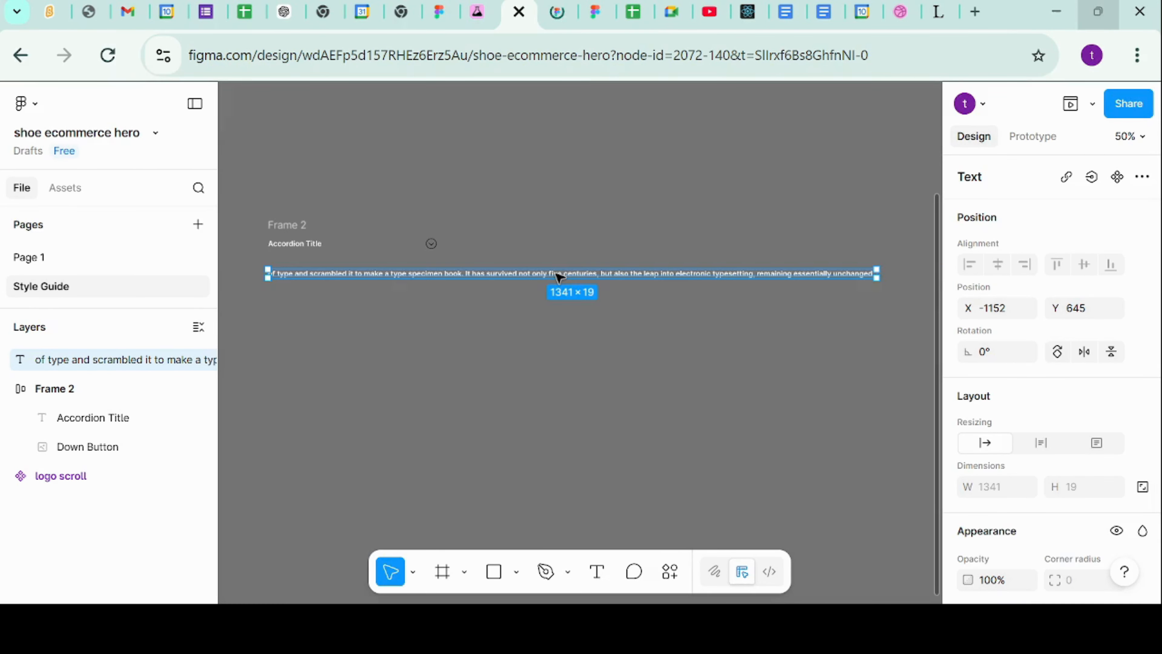
Step: Narrow the body text box to 372 wide and set its font size to 12
scroll(559, 276, "right", 1)
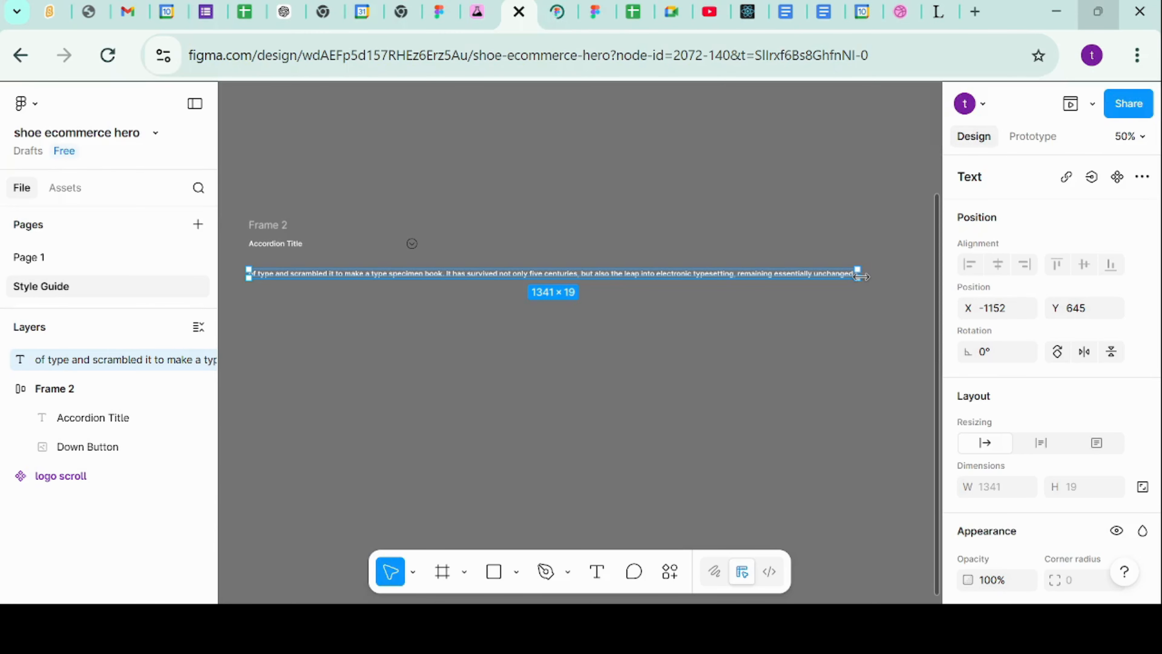
left_click_drag(861, 276, 414, 291)
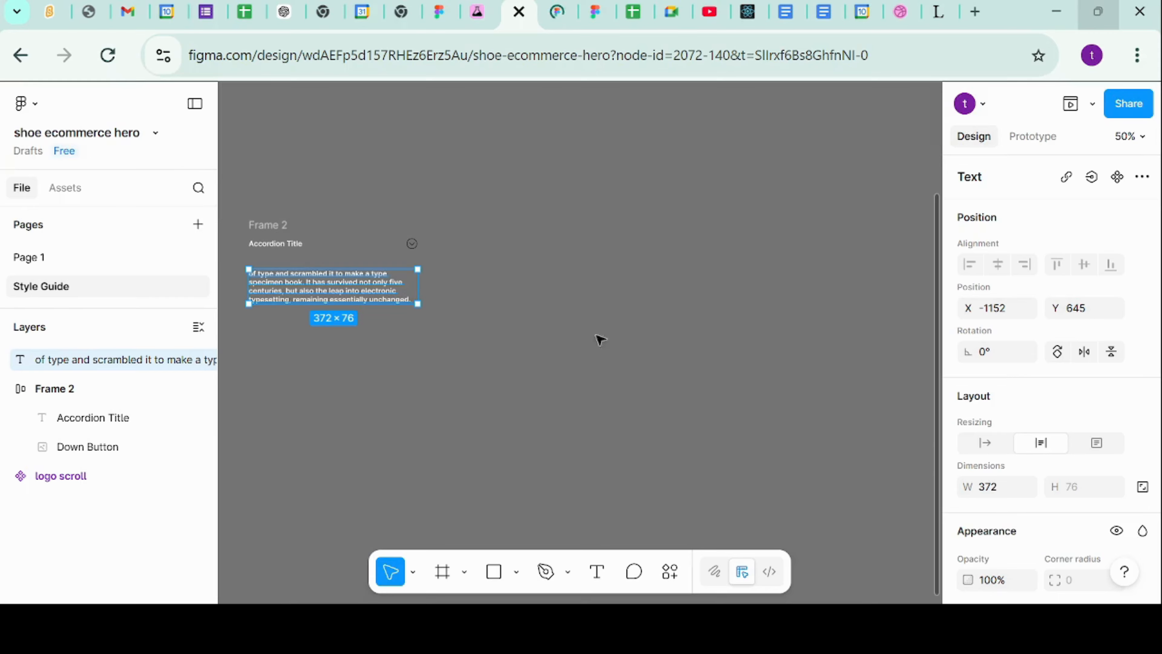
scroll(1043, 420, "down", 5)
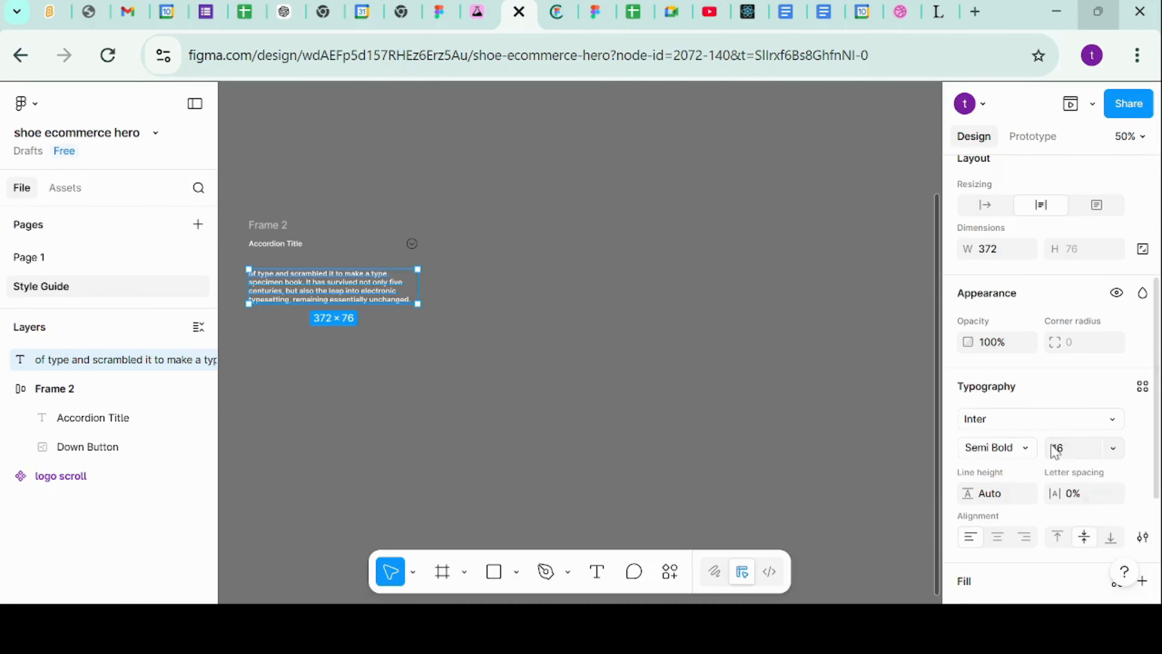
left_click(1069, 448)
key("Return")
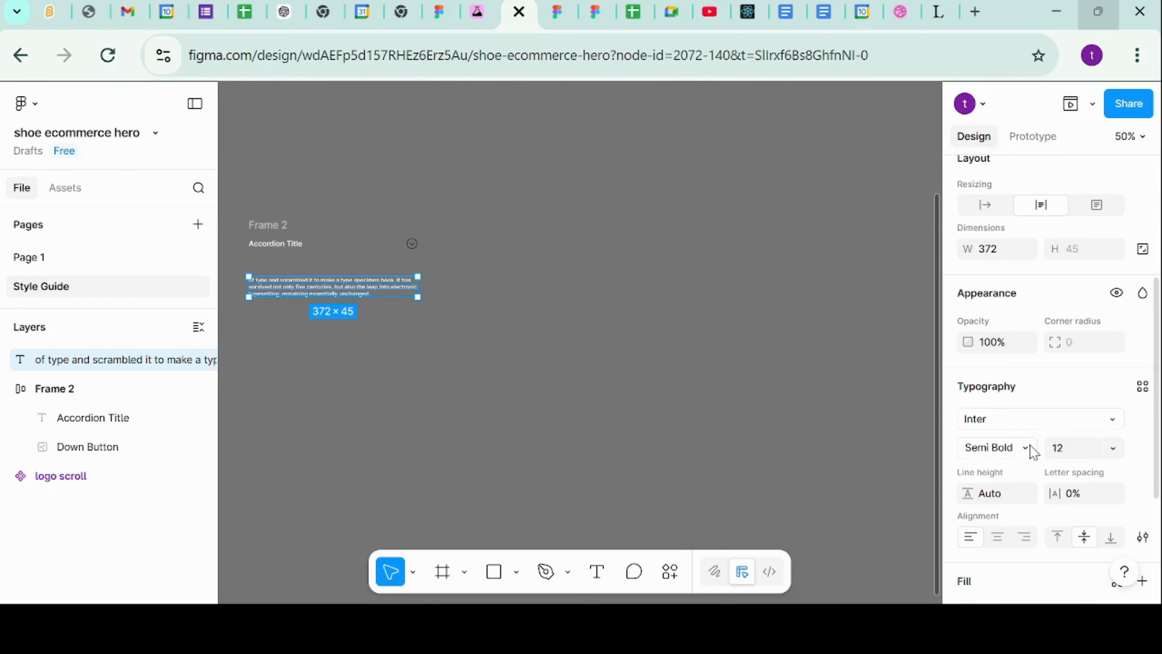
Step: Set the body text's font weight to Regular and move it slightly up towards the title frame
left_click(1024, 451)
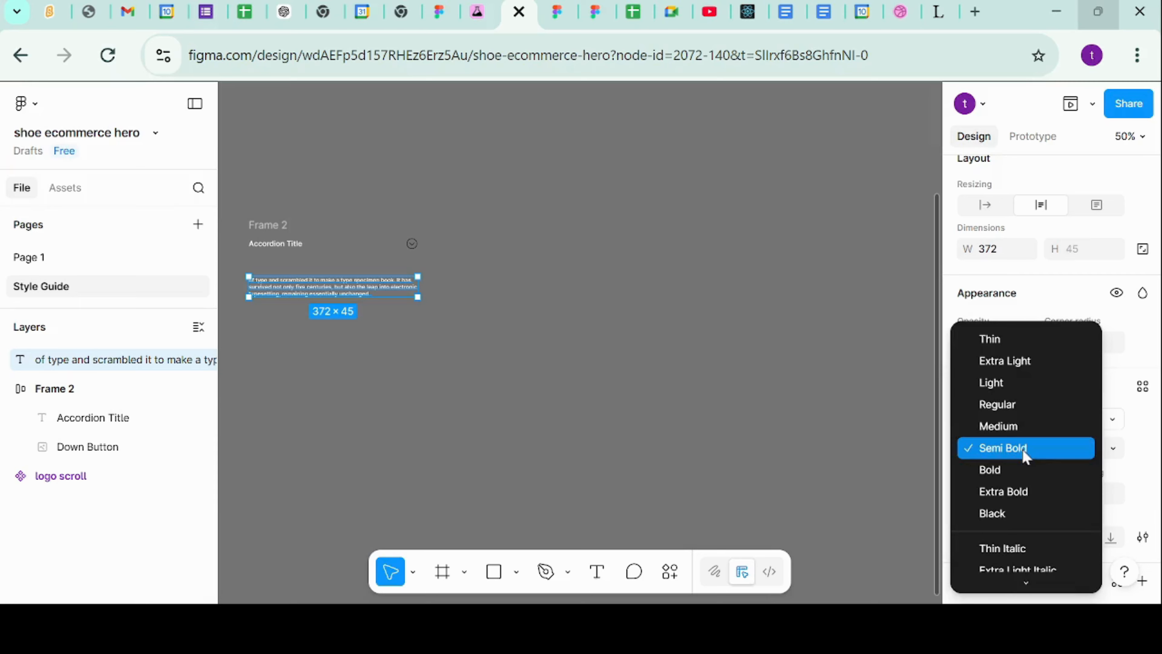
left_click(1042, 401)
left_click_drag(363, 288, 361, 280)
left_click(499, 334)
Step: Wrap the title frame and the body text together in a vertical auto layout frame
scroll(499, 333, "left", 3)
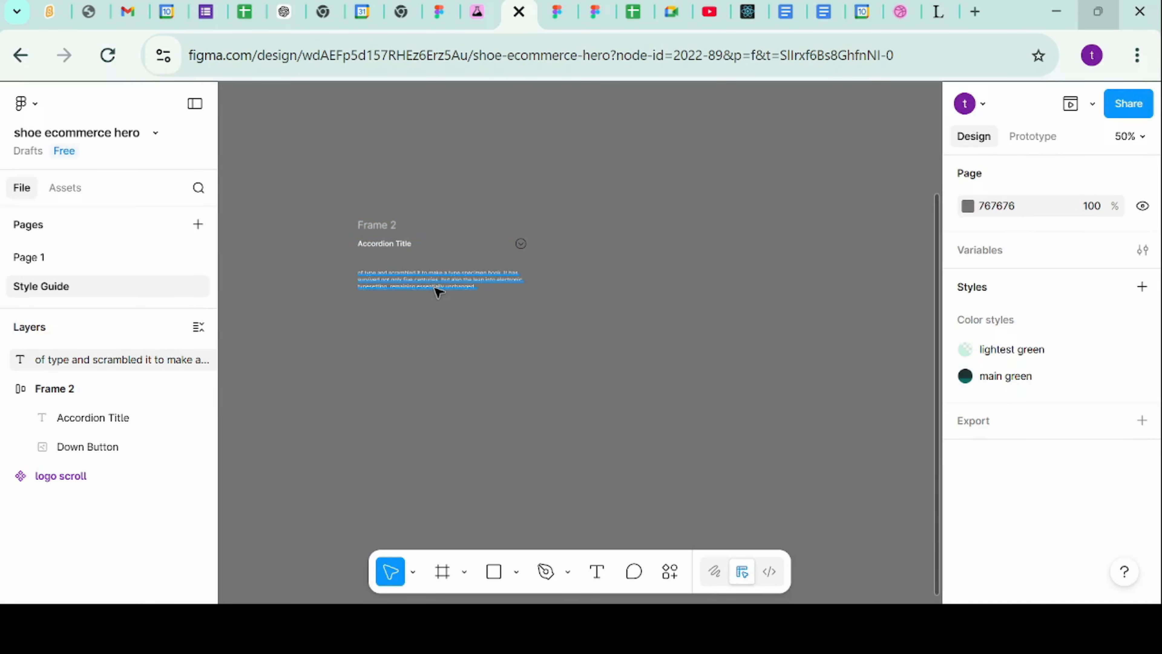
left_click_drag(319, 197, 586, 361)
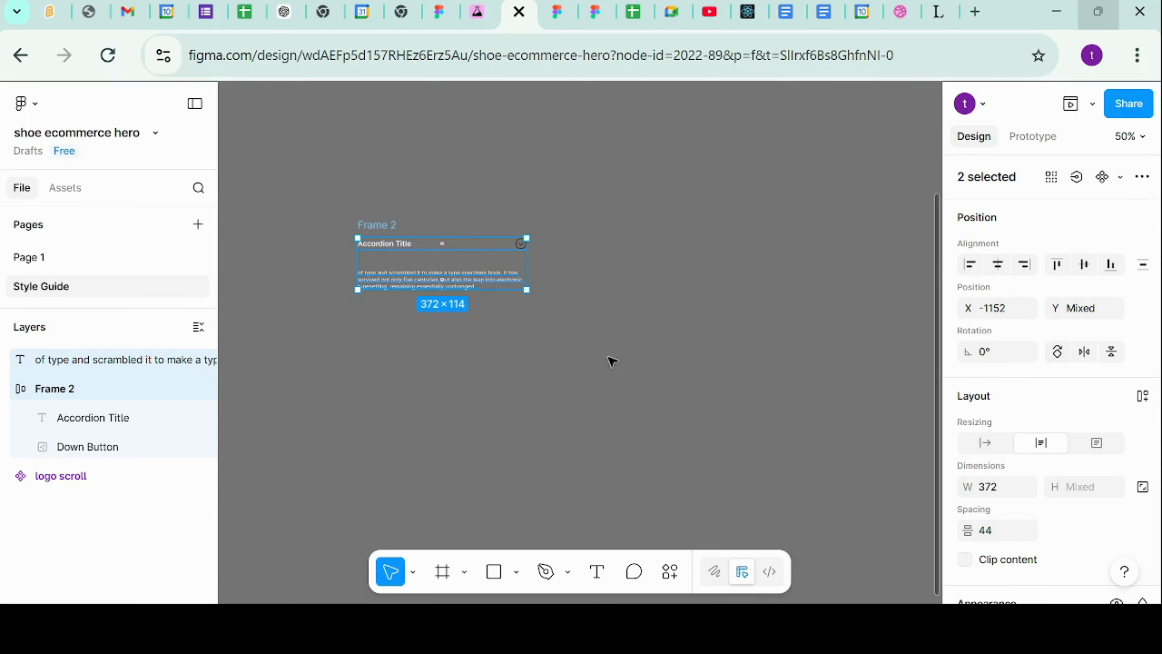
left_click(1143, 397)
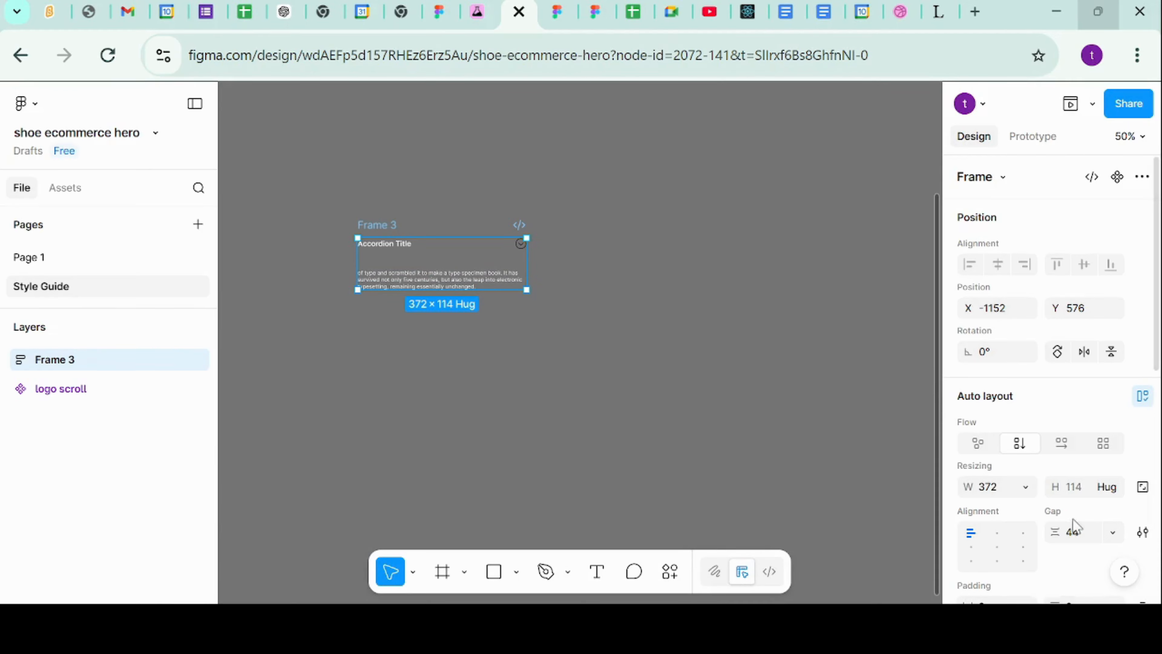
Step: Try gaps of 0 and 10 between the title row and the body text in the outer auto layout frame
scroll(1072, 526, "down", 3)
left_click(1079, 406)
type("0")
key("Return")
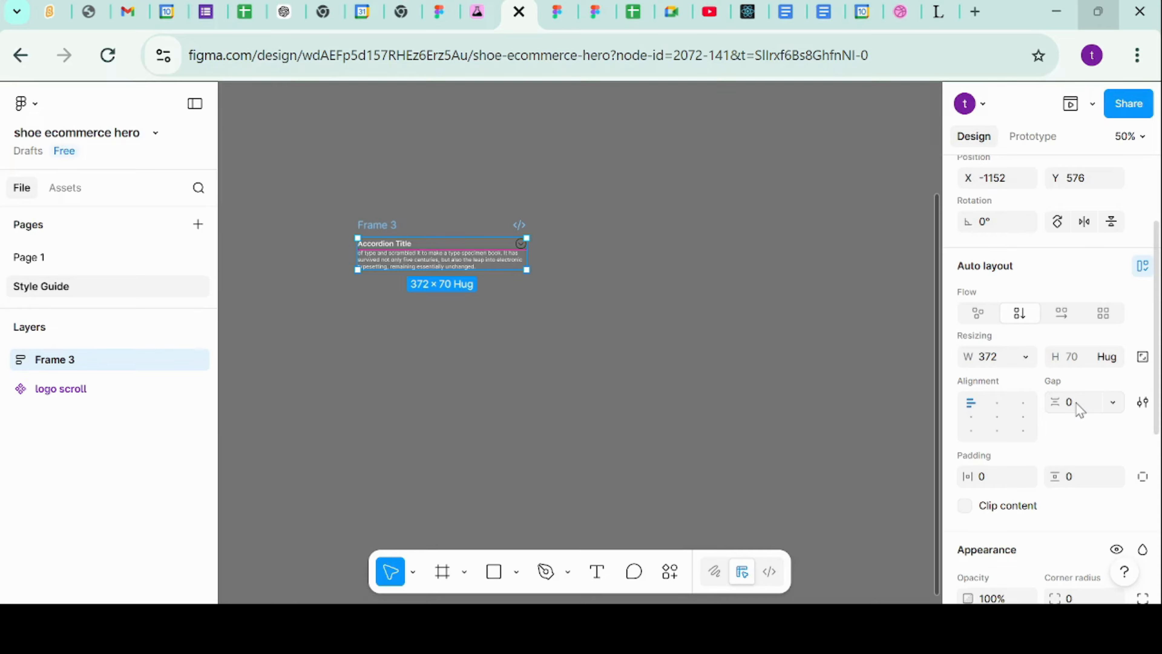
left_click(1079, 406)
type("10")
key("Return")
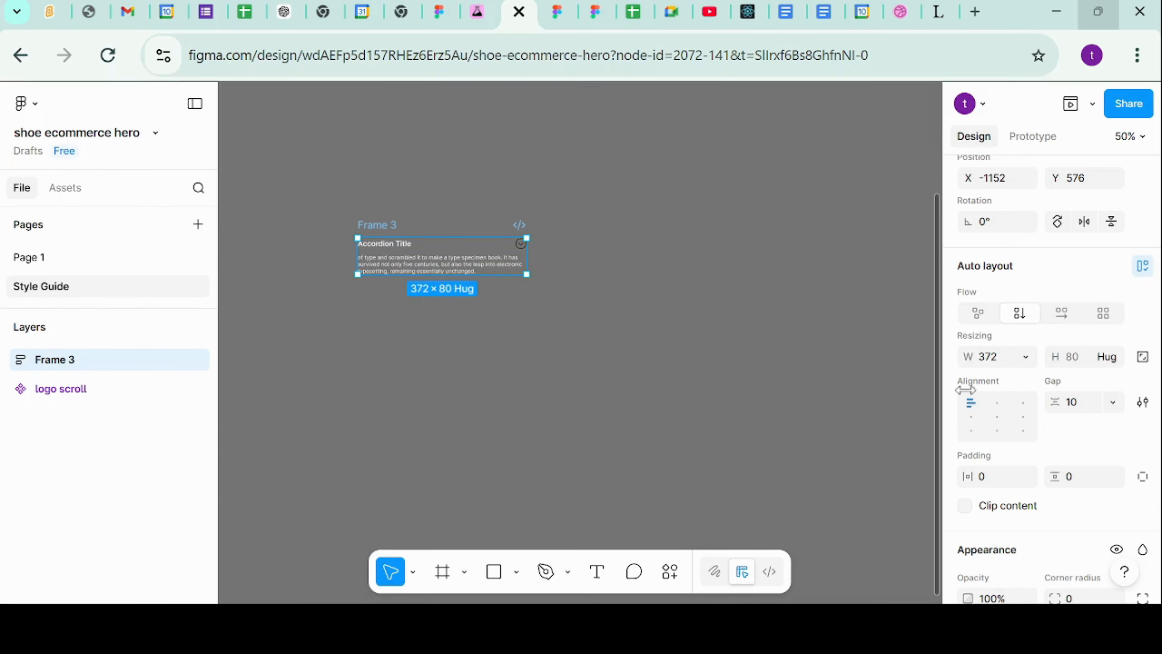
Step: Set the gap between the title row and the body text to 12 in the outer frame
left_click(1083, 407)
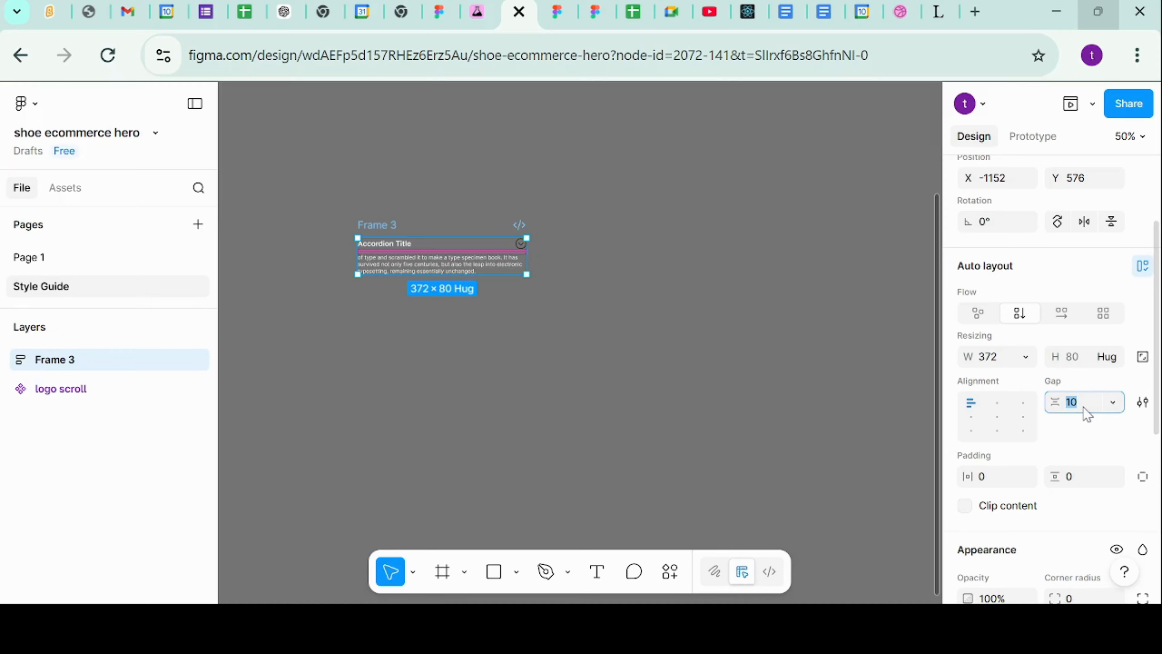
type("12")
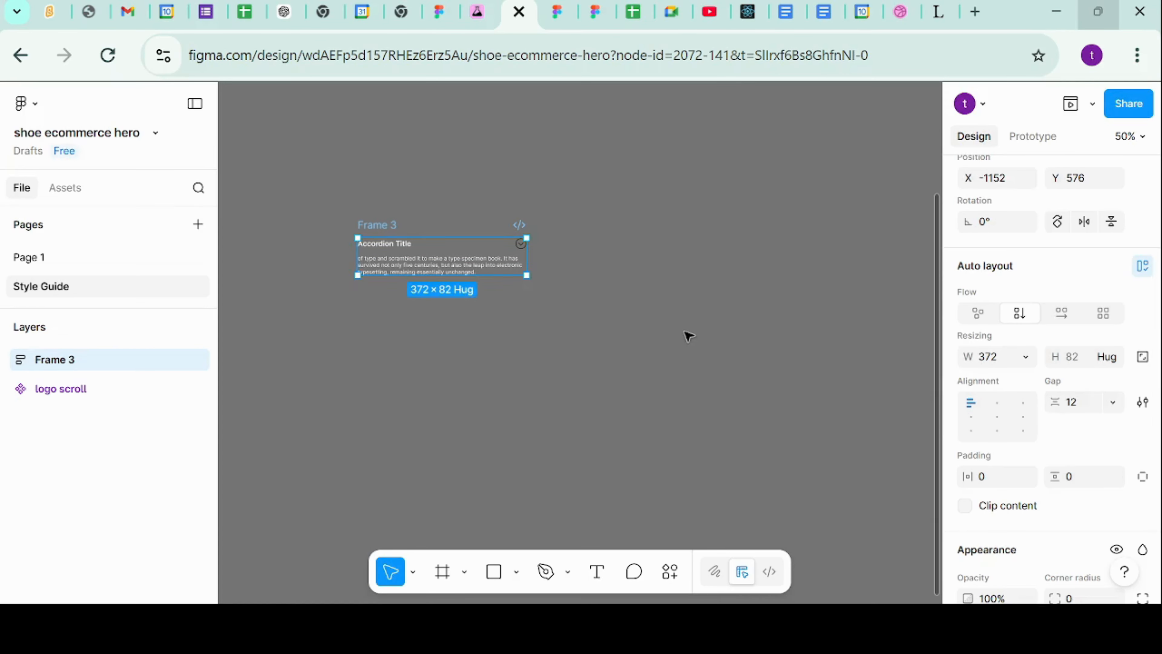
left_click(688, 332)
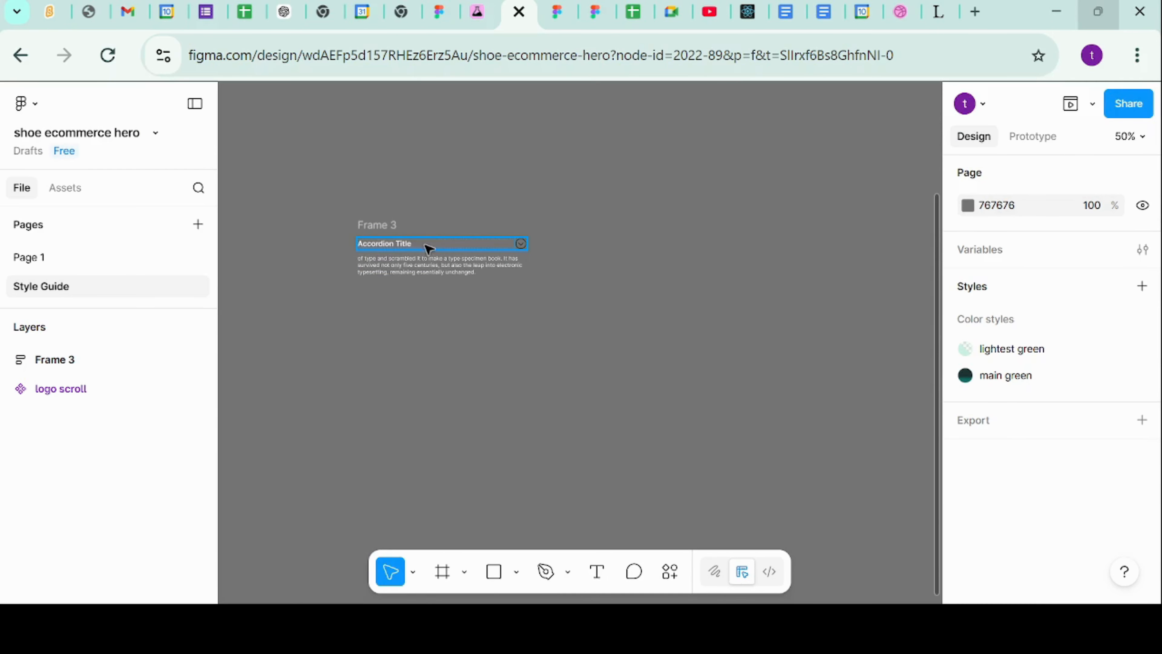
Step: Give the outer accordion frame a fill of F4F7F7 at 49% opacity
left_click(375, 234)
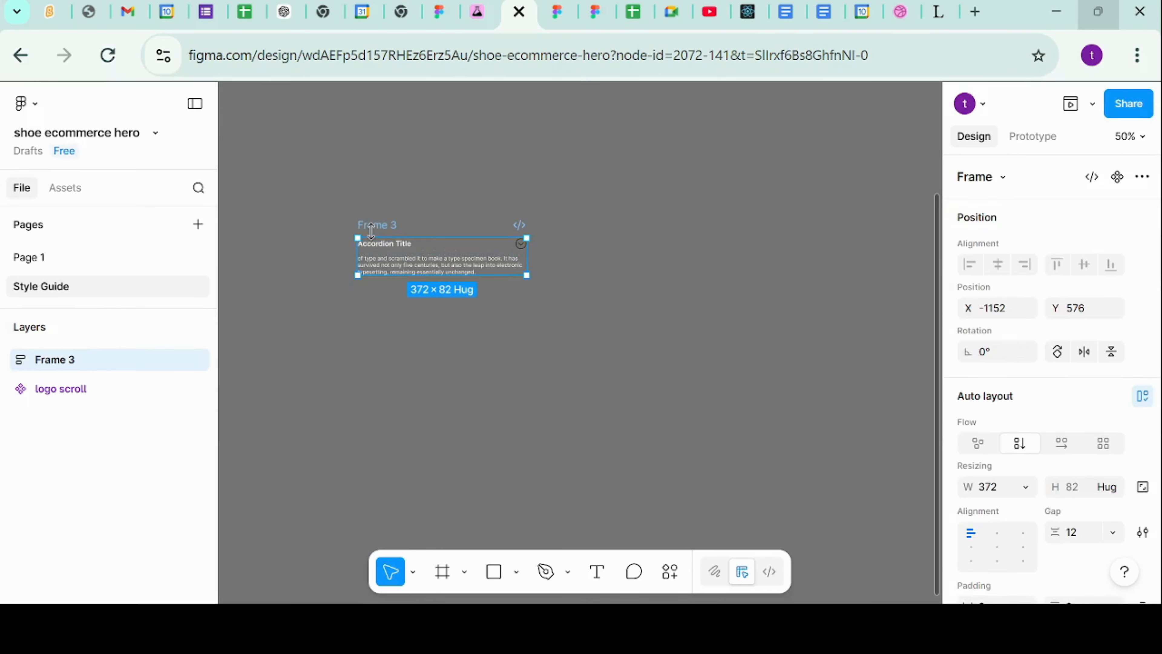
scroll(977, 415, "down", 10)
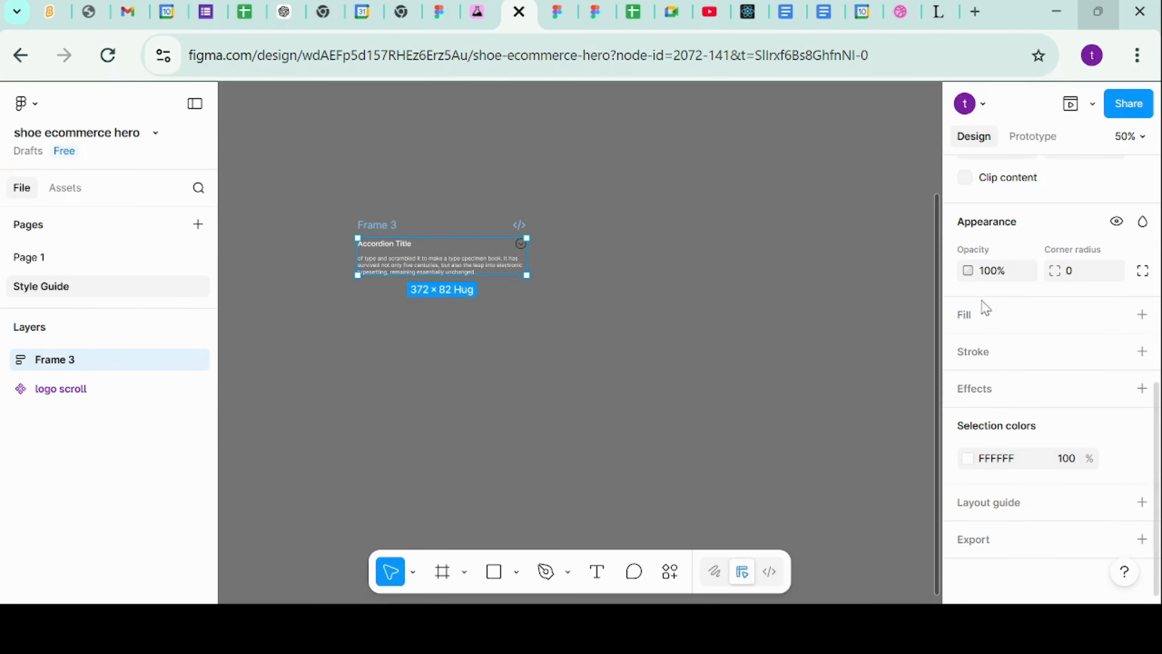
left_click(981, 318)
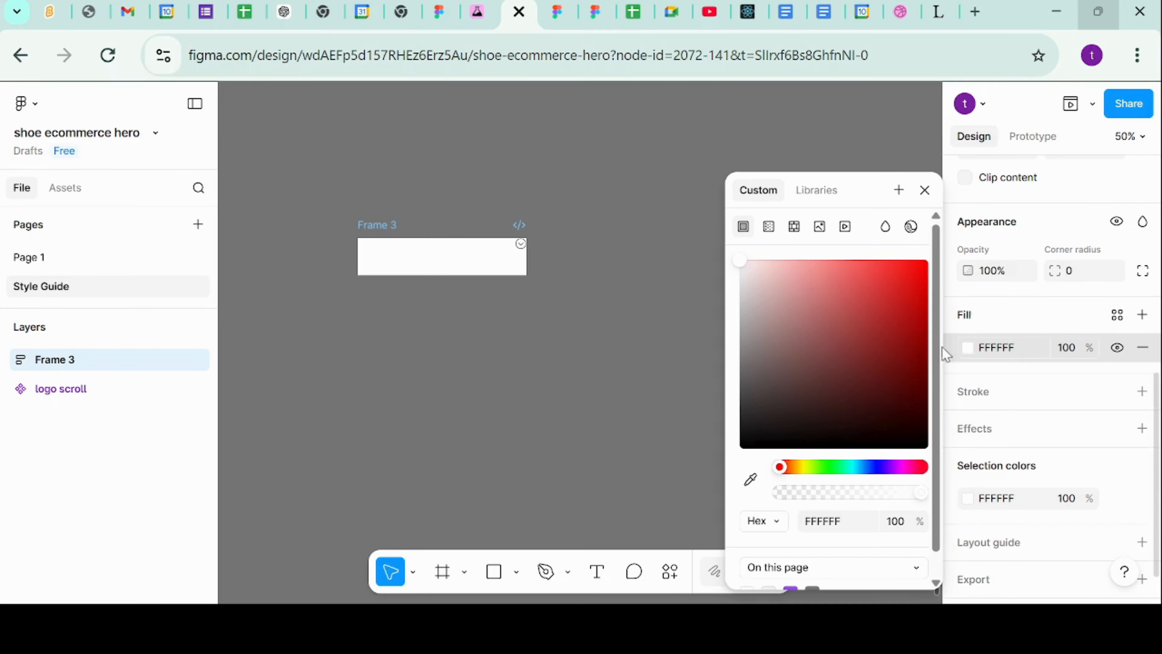
left_click(999, 349)
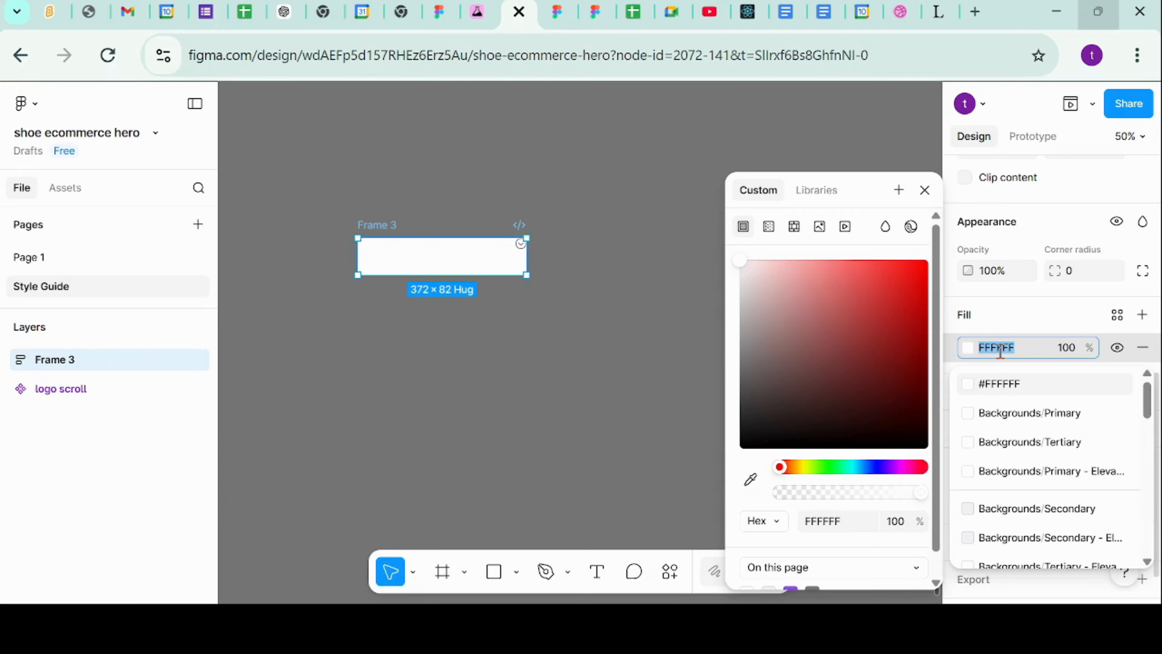
type("f4f")
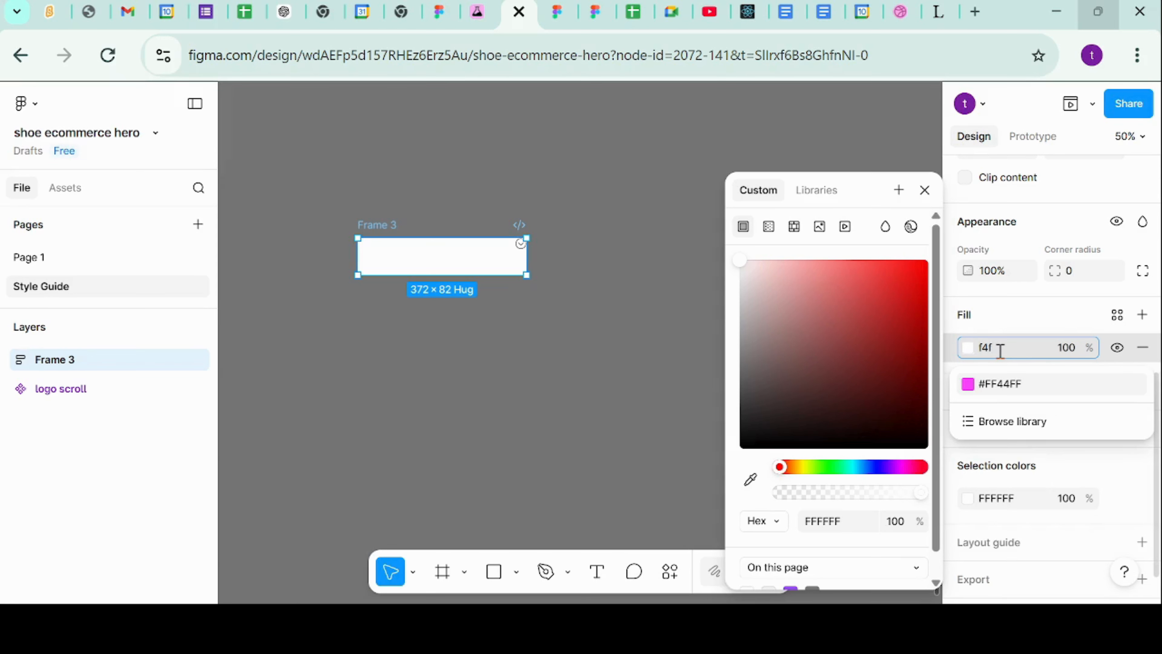
type("7f7")
key("Return")
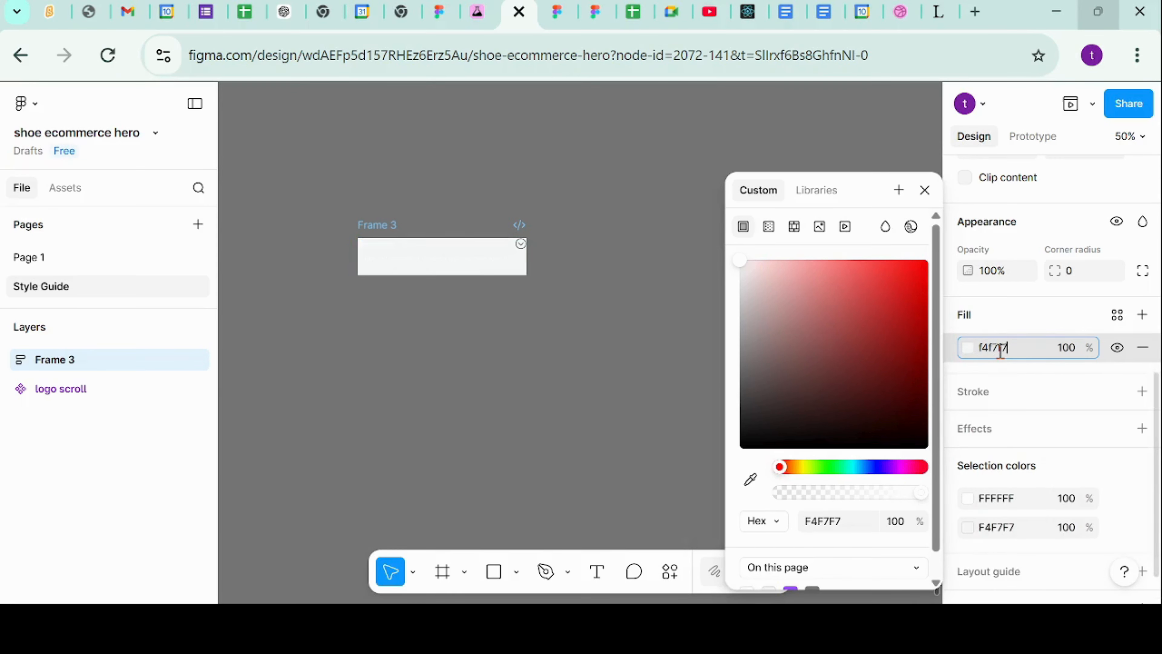
left_click(1073, 352)
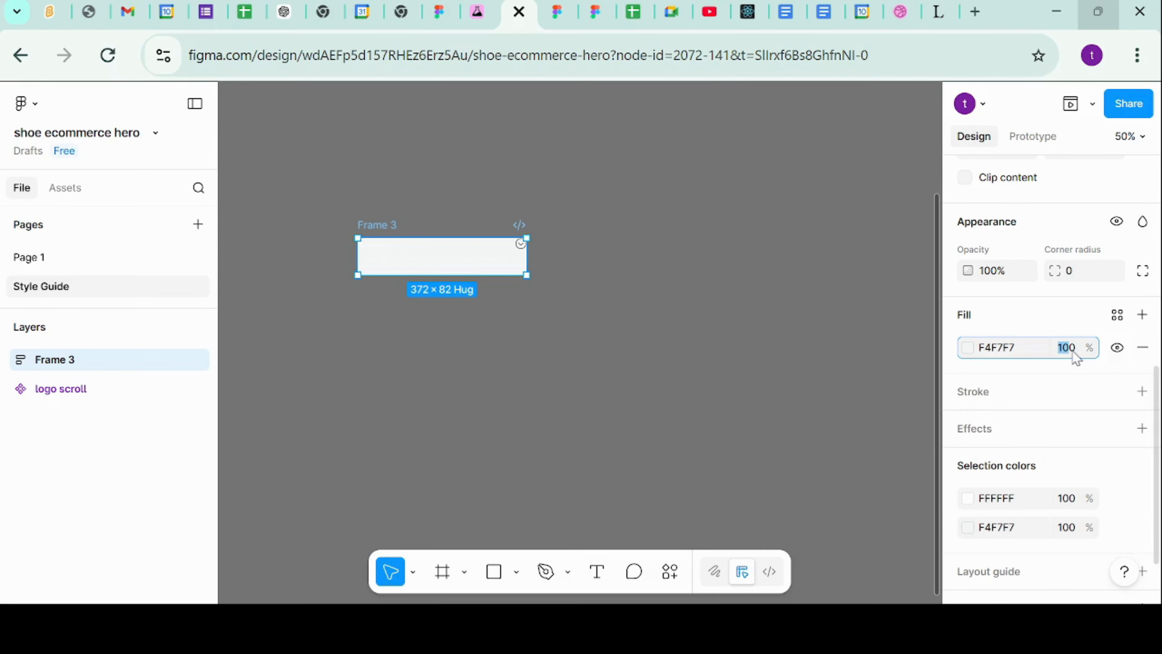
type("49")
key("Return")
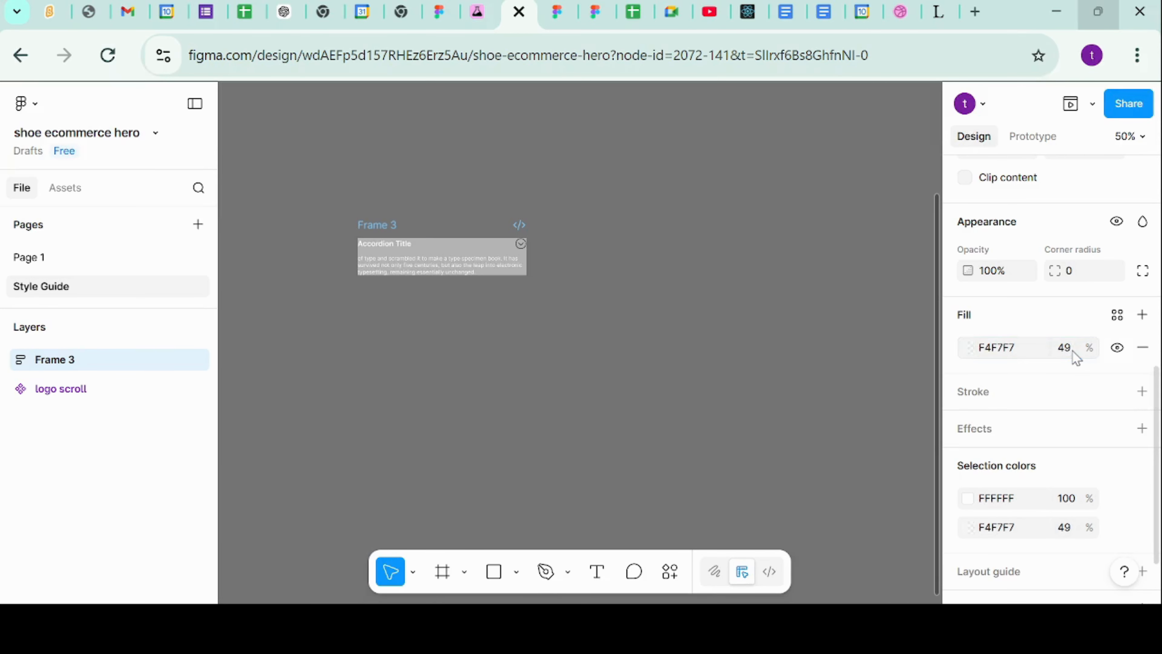
Step: Add a drop shadow with a blur of 12 to the outer accordion frame
left_click(995, 433)
left_click(862, 463)
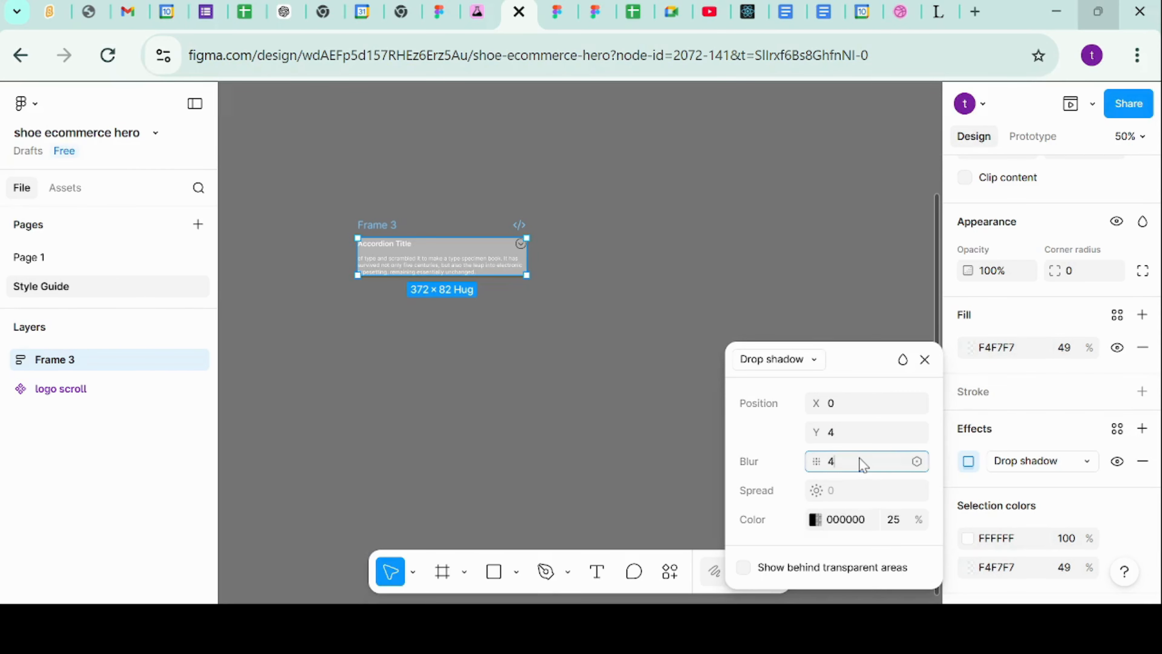
type("12")
key("Return")
Step: Add a stroke in the colour 0F6D68 to the outer accordion frame
left_click(985, 398)
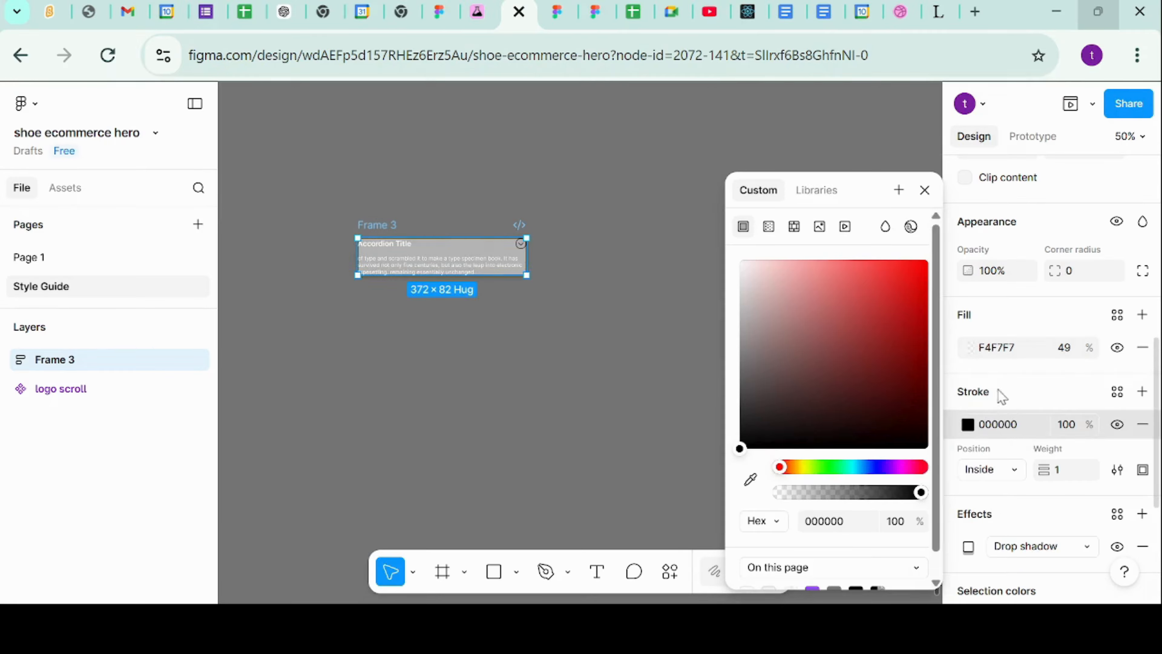
left_click(991, 425)
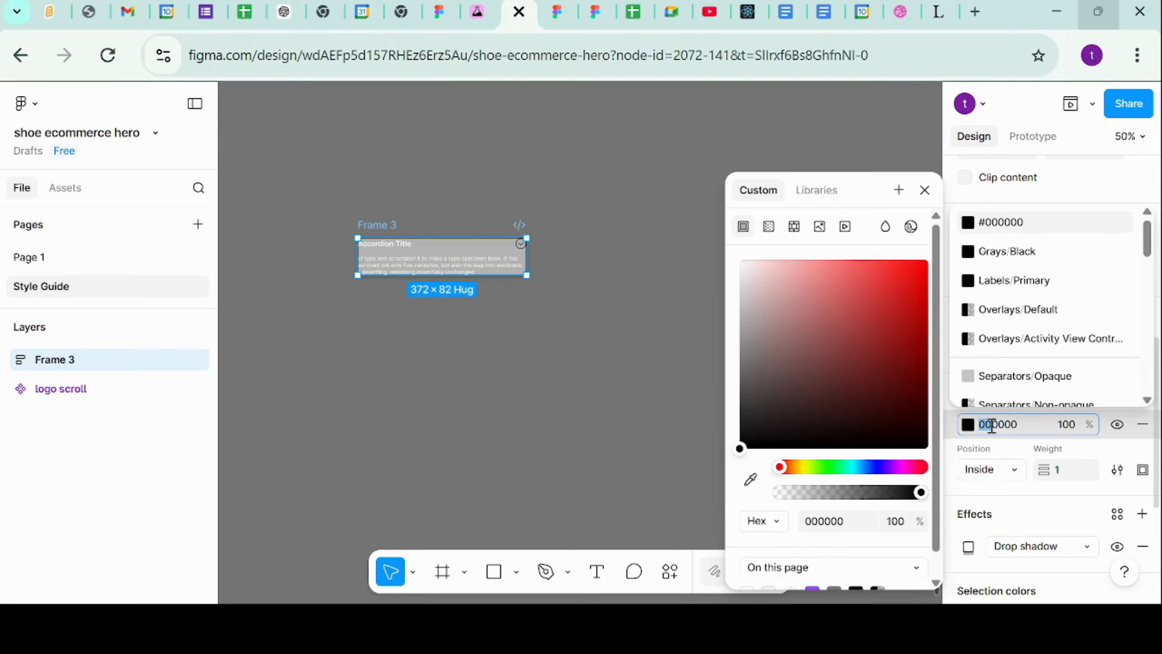
type("0")
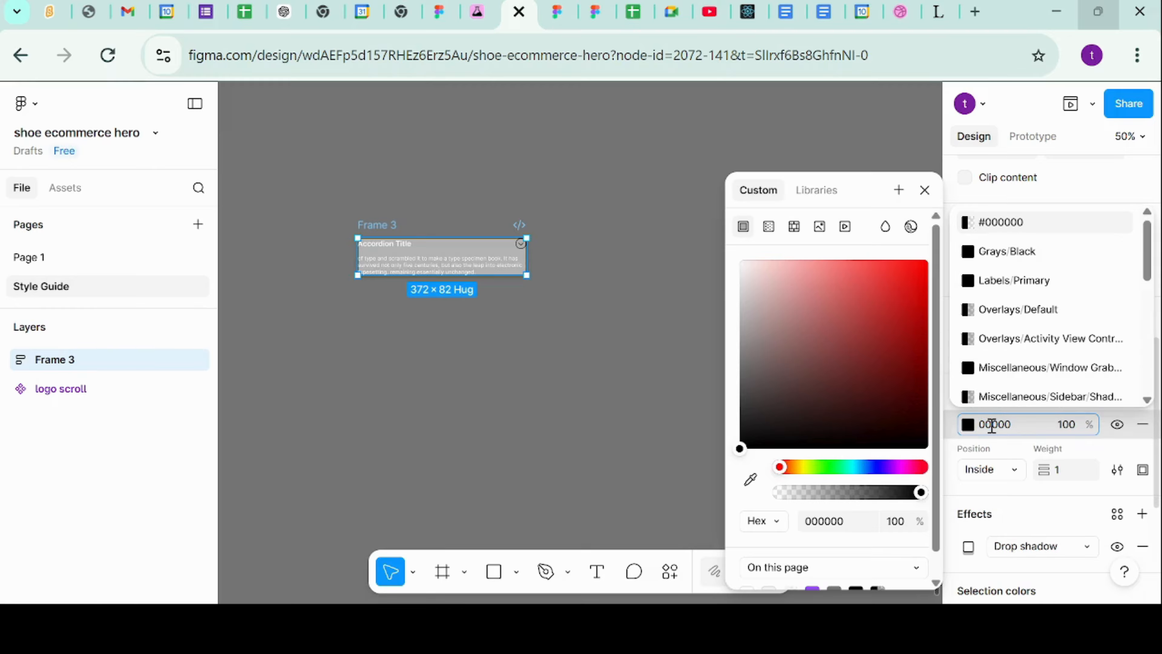
double_click(991, 425)
type("0f")
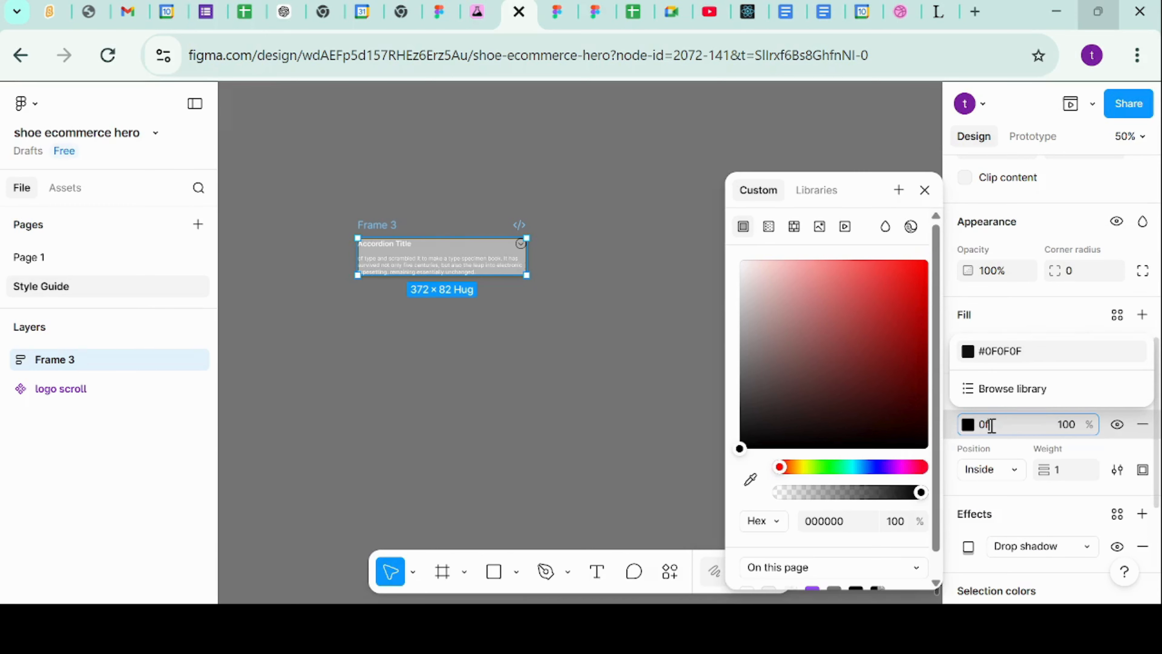
type("6d68")
key("Return")
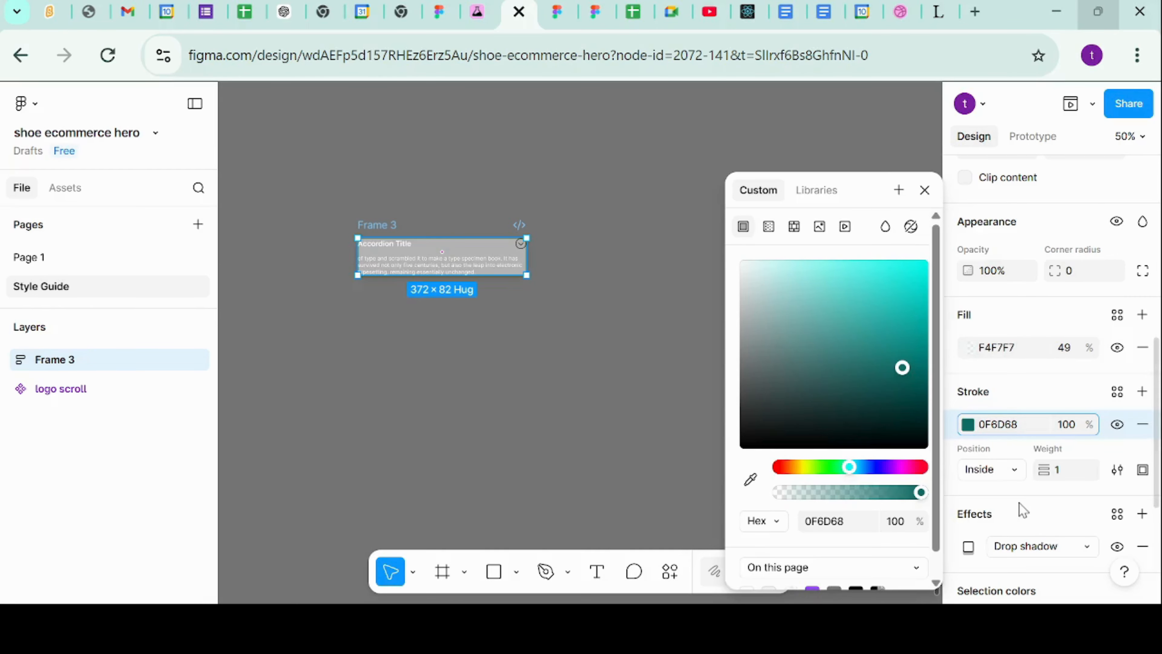
Step: Set the outer accordion frame's horizontal and vertical padding to 10
scroll(1041, 424, "down", 4)
scroll(1043, 426, "up", 10)
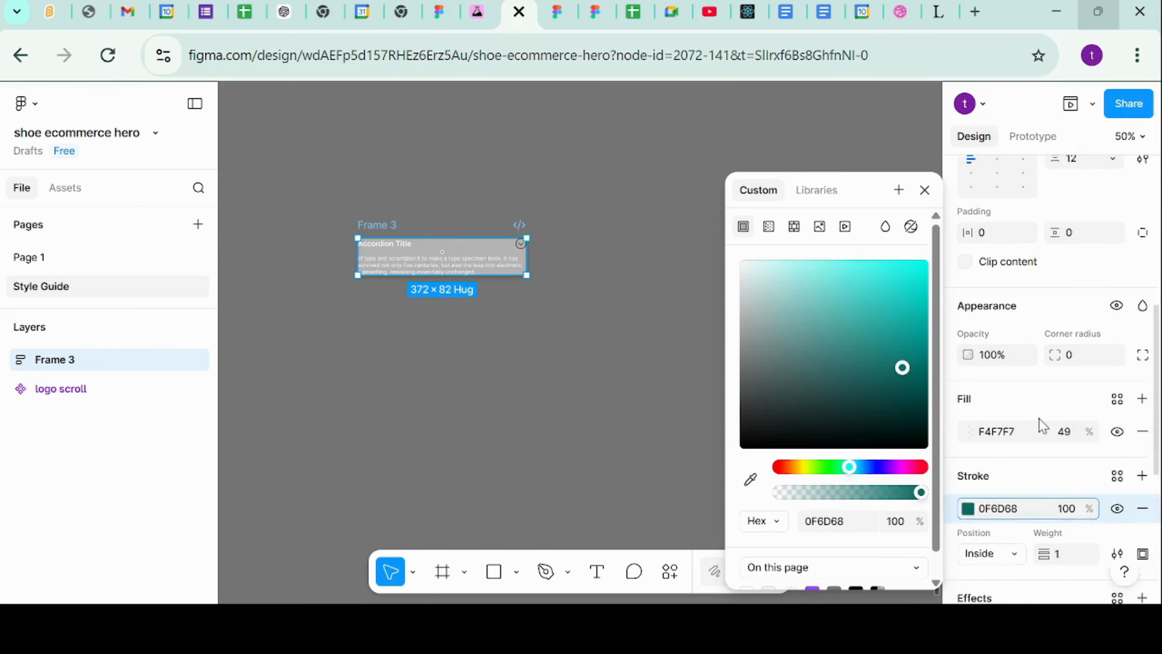
scroll(1042, 426, "up", 3)
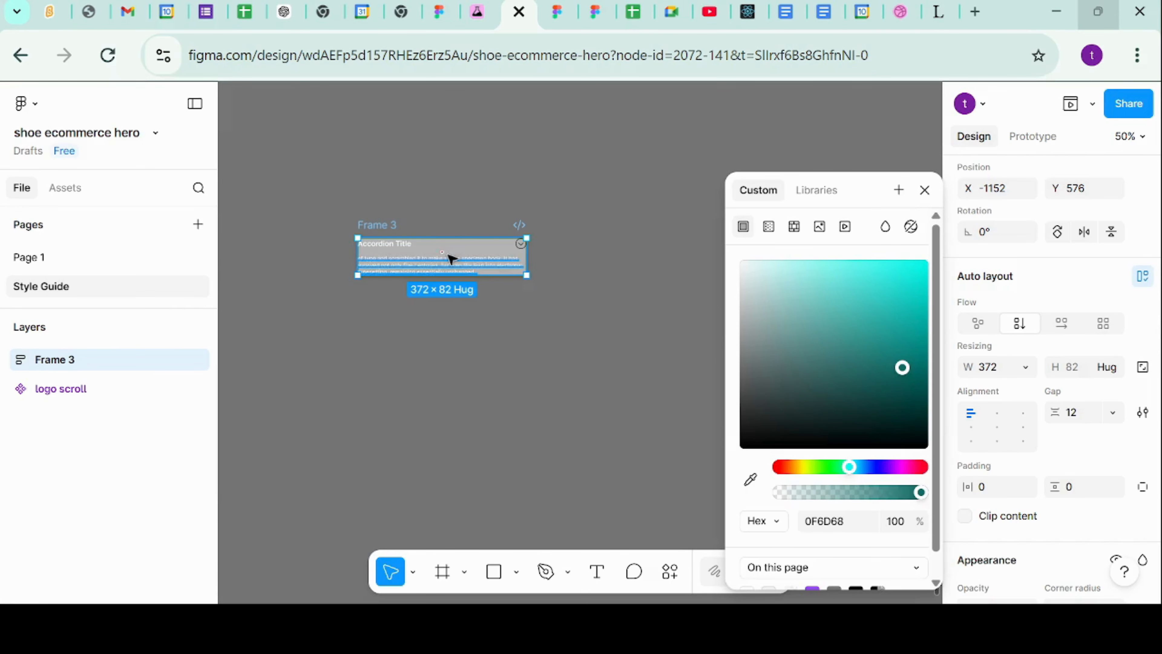
scroll(1049, 463, "down", 1)
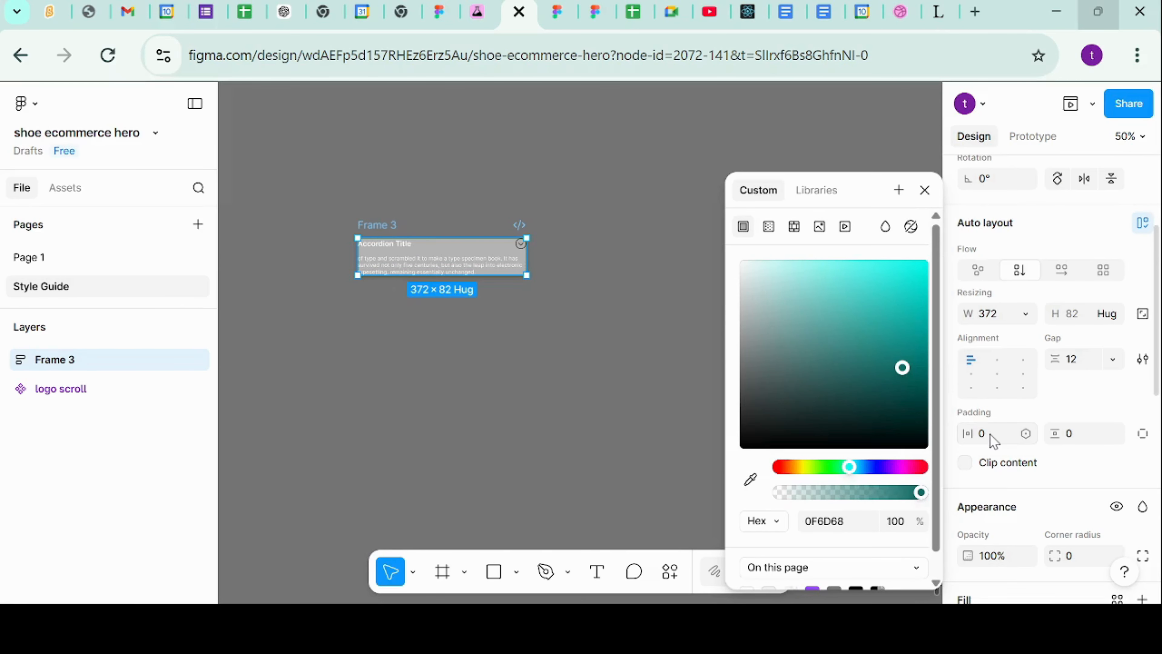
left_click(990, 434)
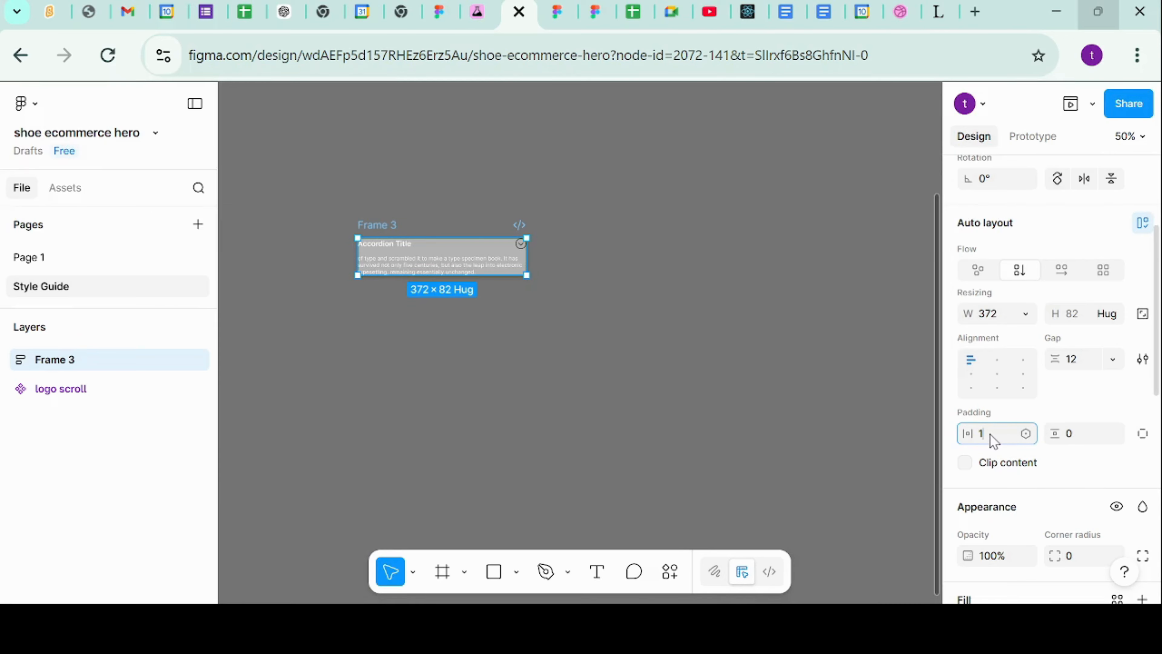
type("10")
key("Tab")
type("10")
key("Return")
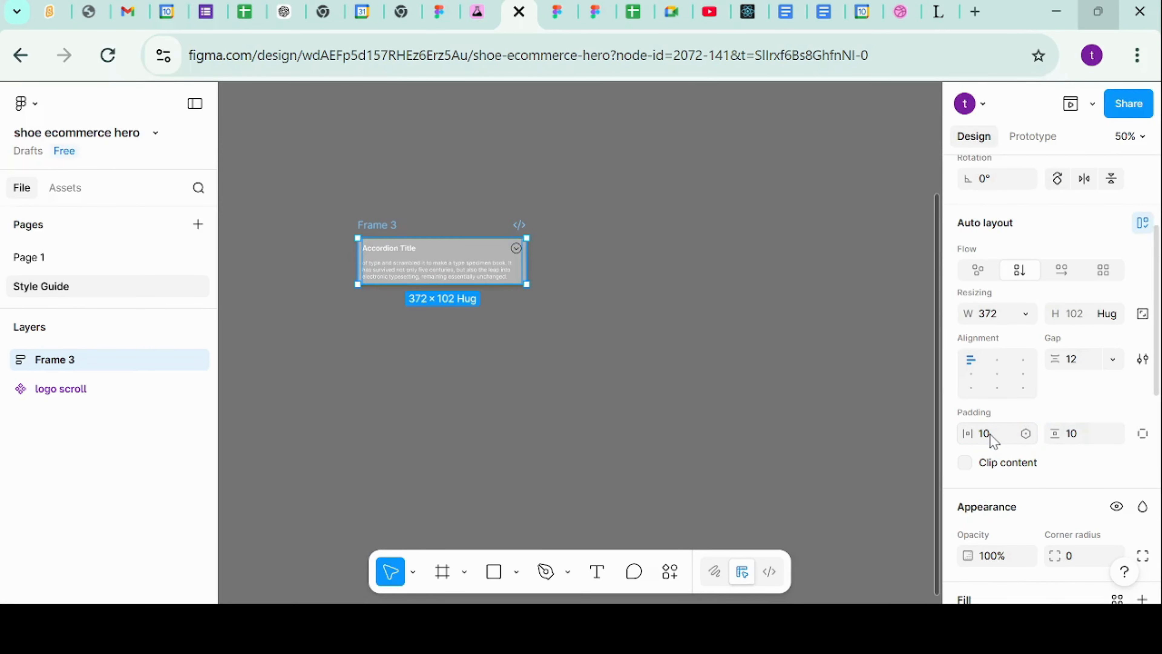
left_click(658, 371)
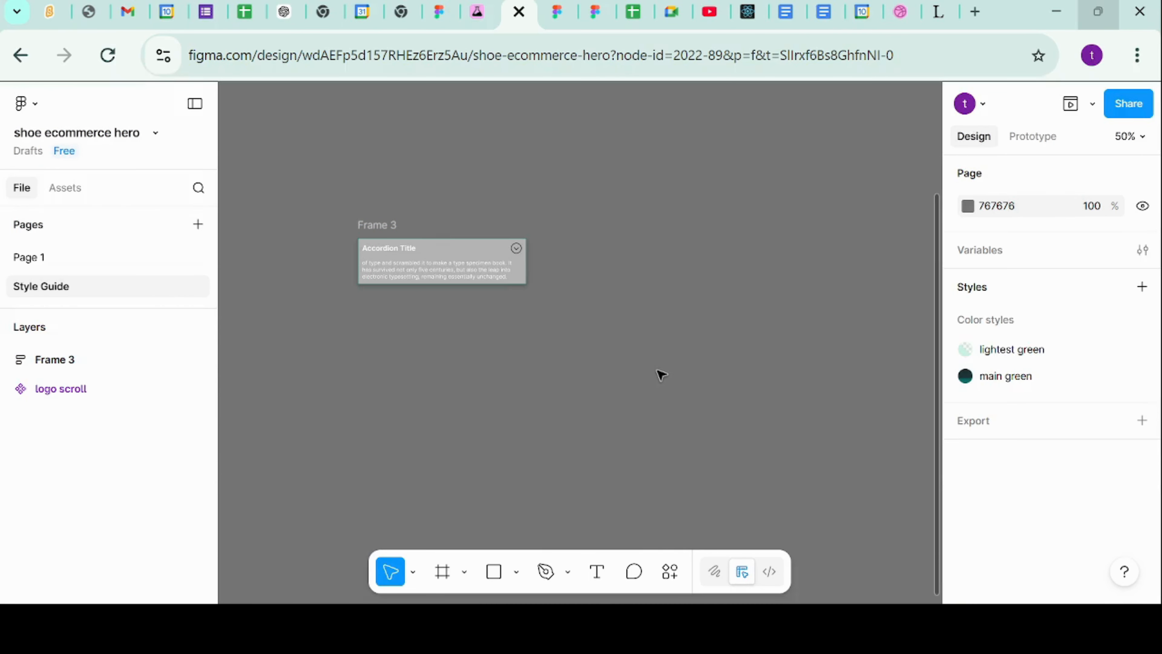
Step: Set the corner radius of the outer accordion frame to 7
left_click(389, 224)
scroll(1092, 451, "down", 4)
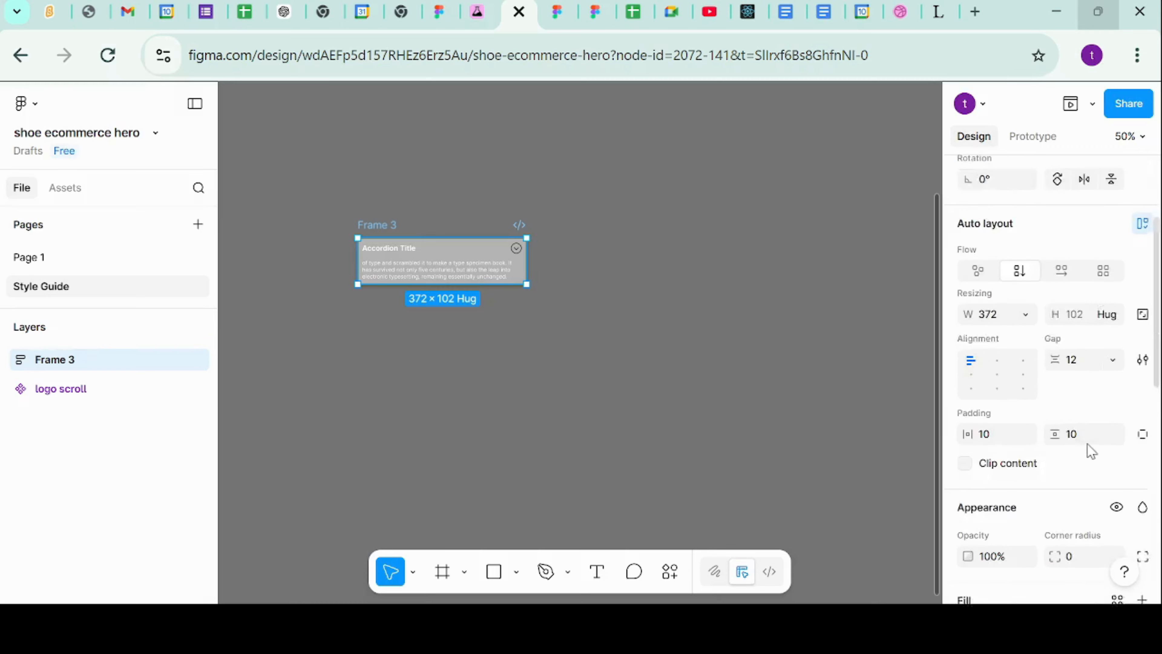
scroll(1088, 444, "down", 3)
left_click(1077, 453)
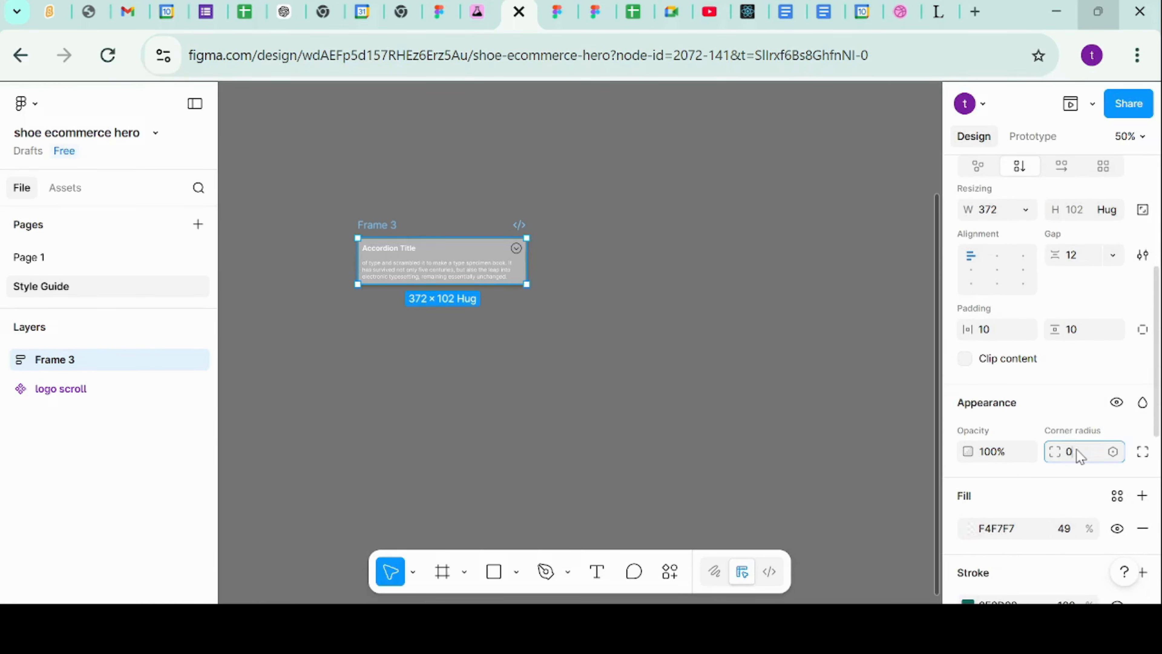
key("Return")
left_click(707, 372)
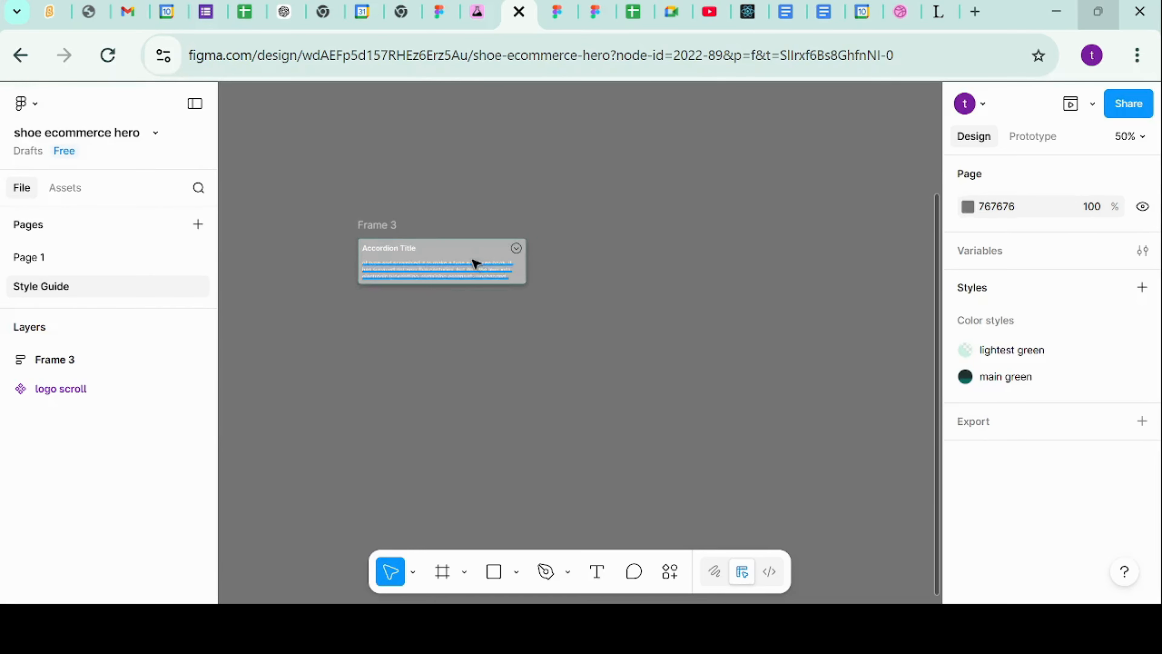
left_click(371, 233)
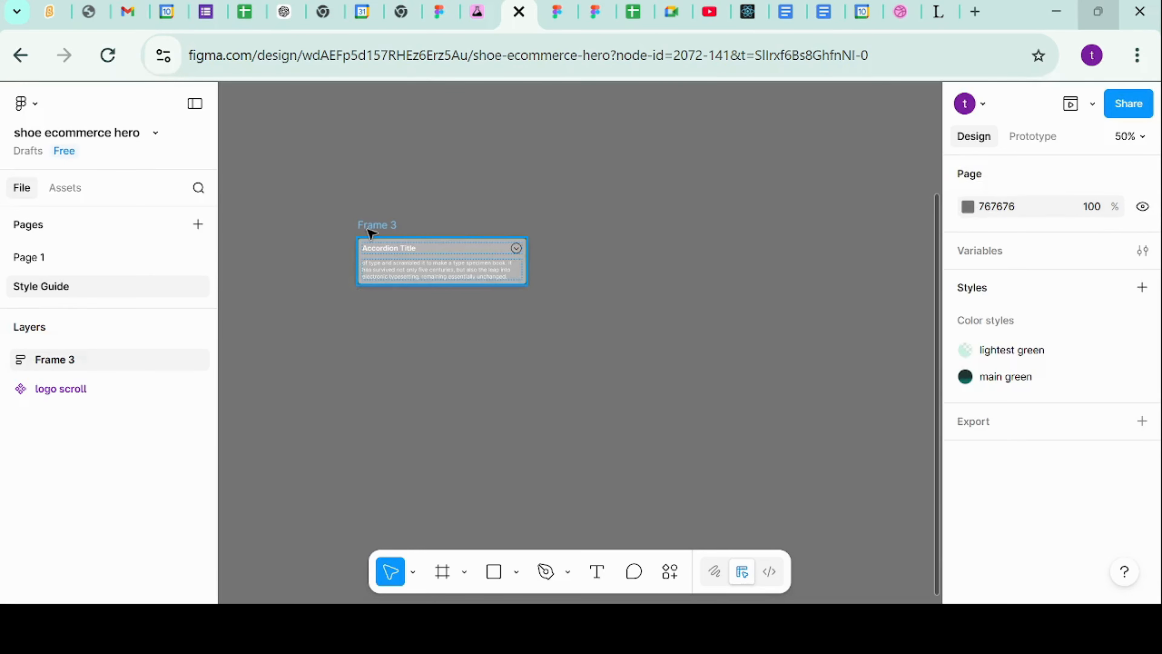
scroll(1059, 476, "down", 5)
scroll(1058, 476, "down", 8)
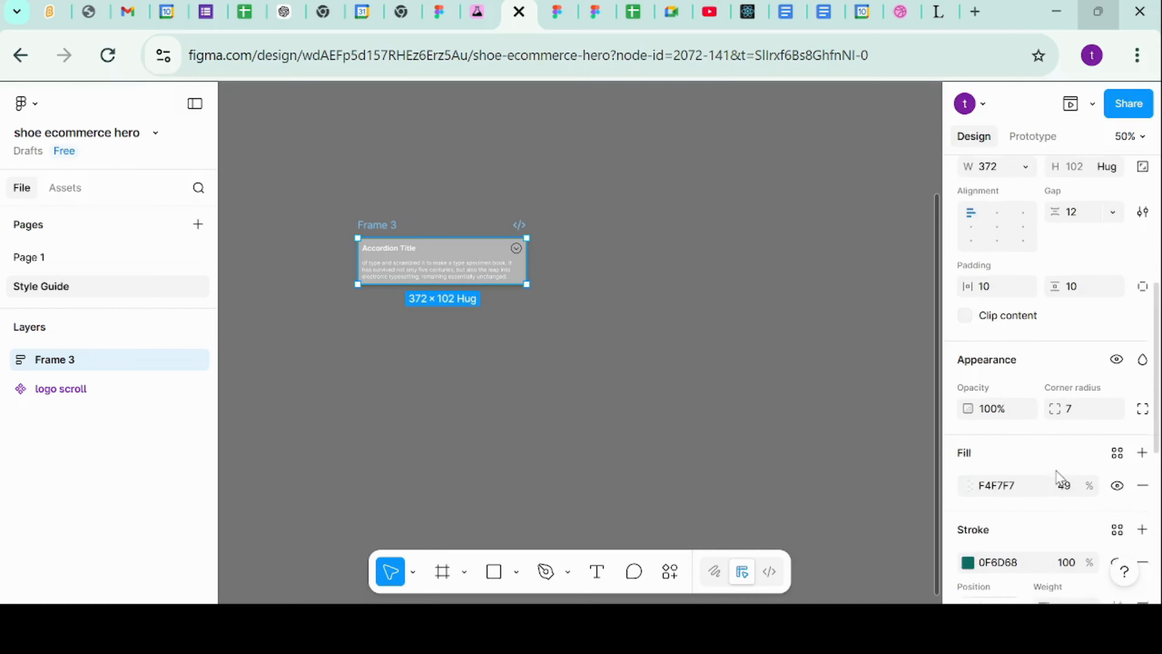
scroll(1059, 476, "down", 3)
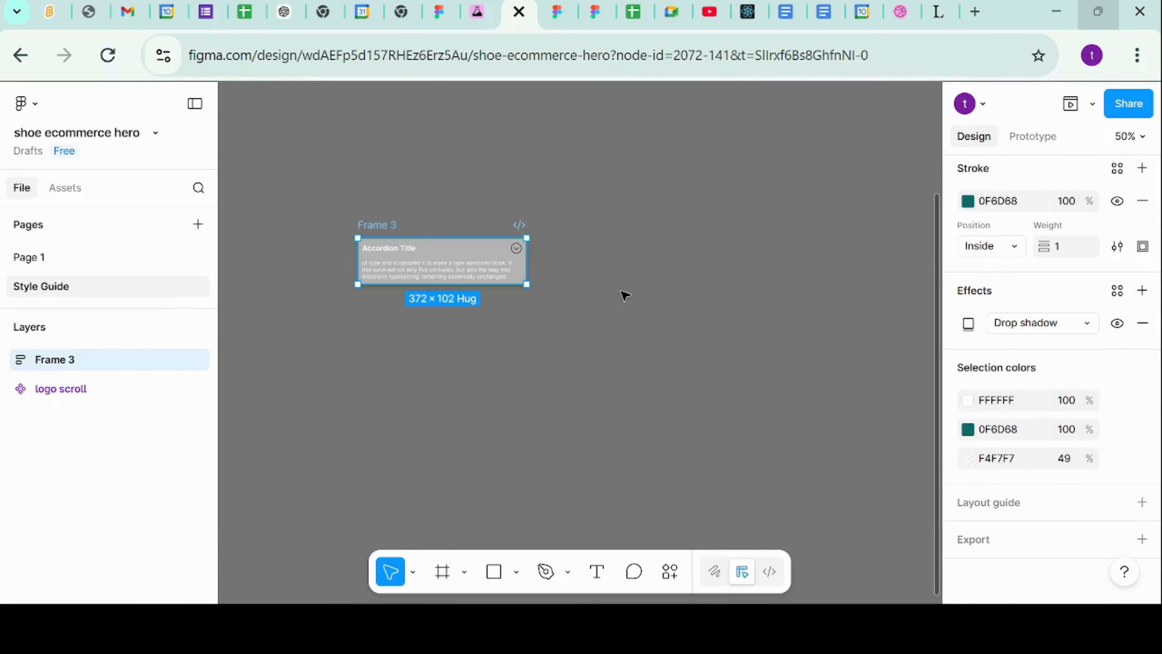
left_click(571, 298)
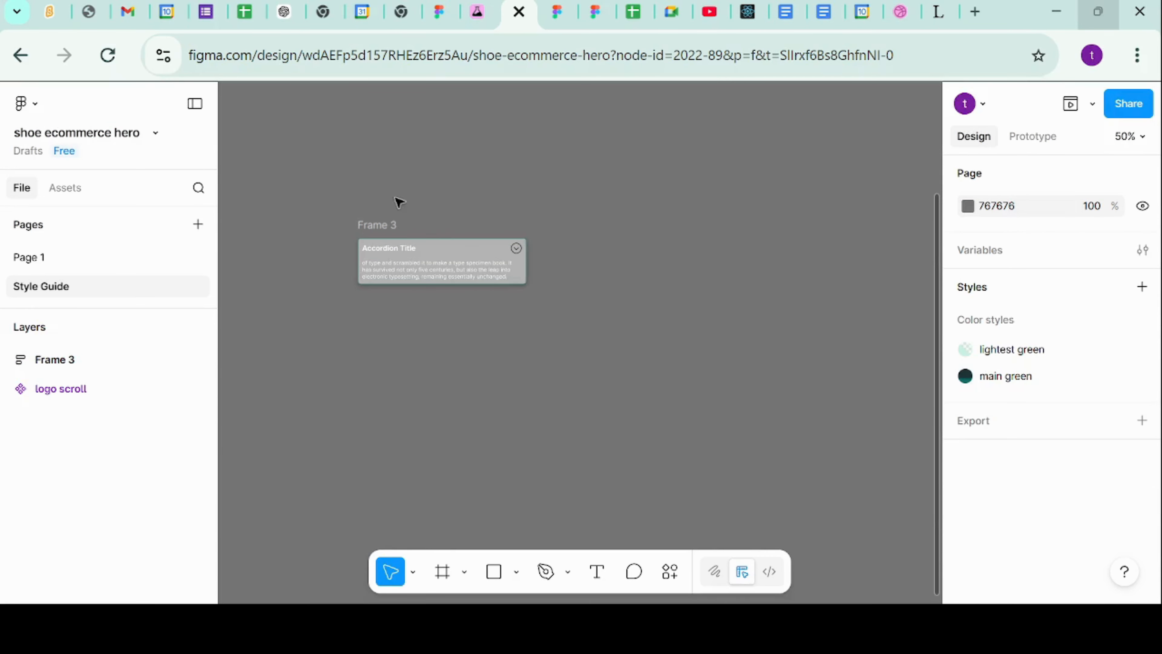
Step: Set the widths of the title row and the body text inside the accordion to Fill container
left_click(366, 226)
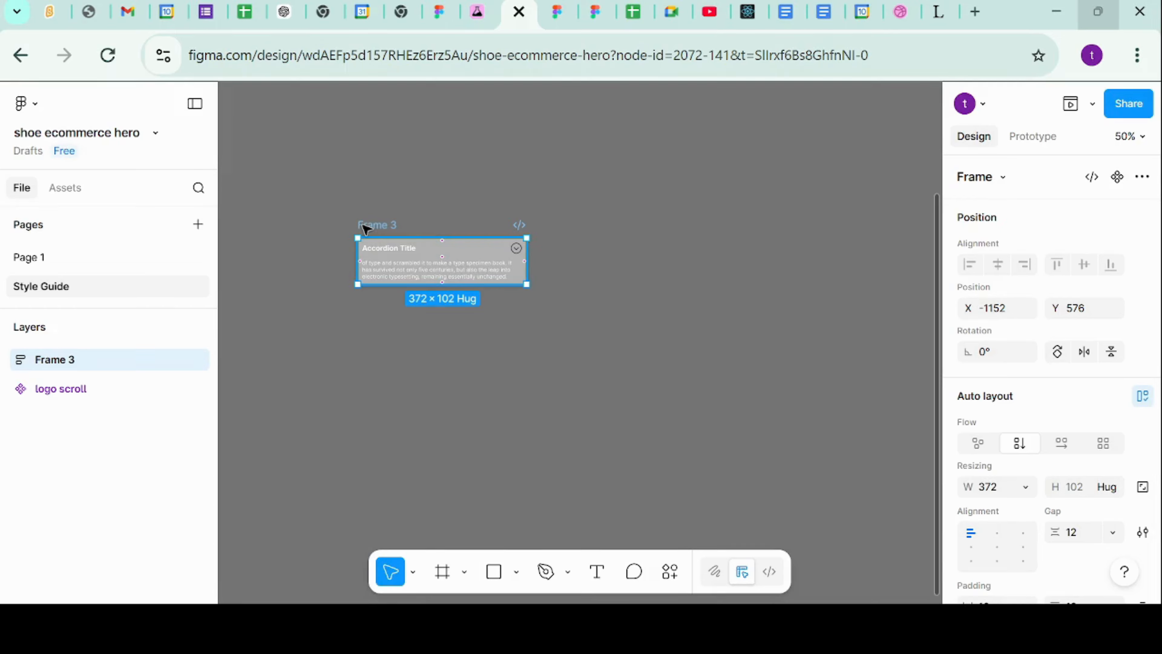
left_click(404, 251)
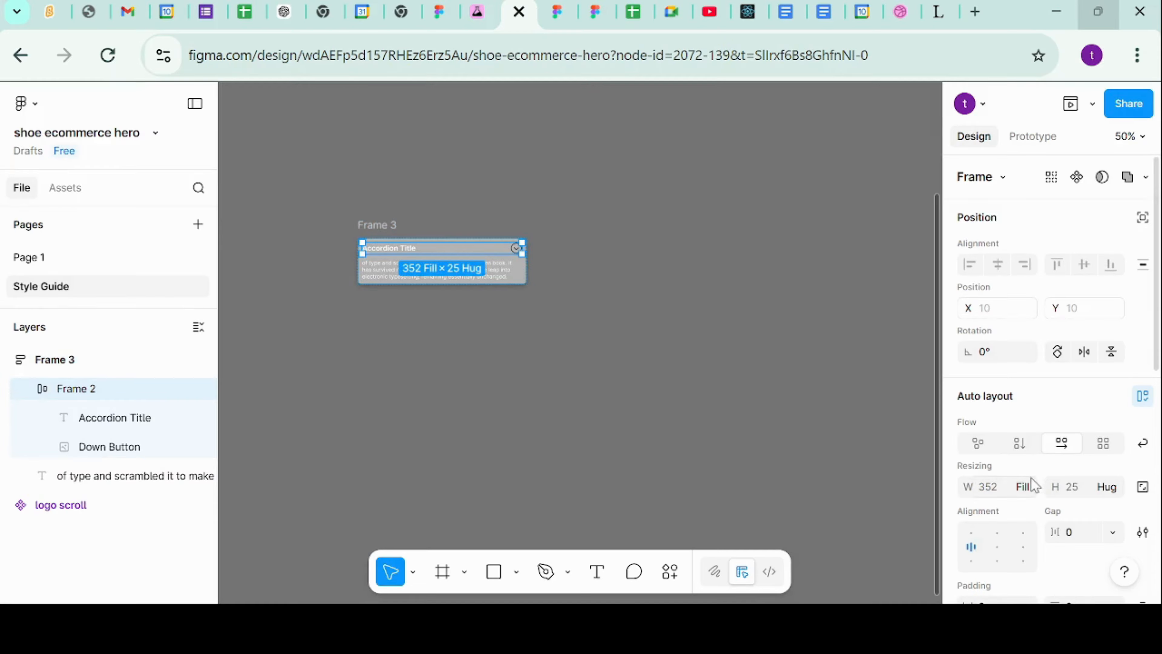
left_click(1032, 487)
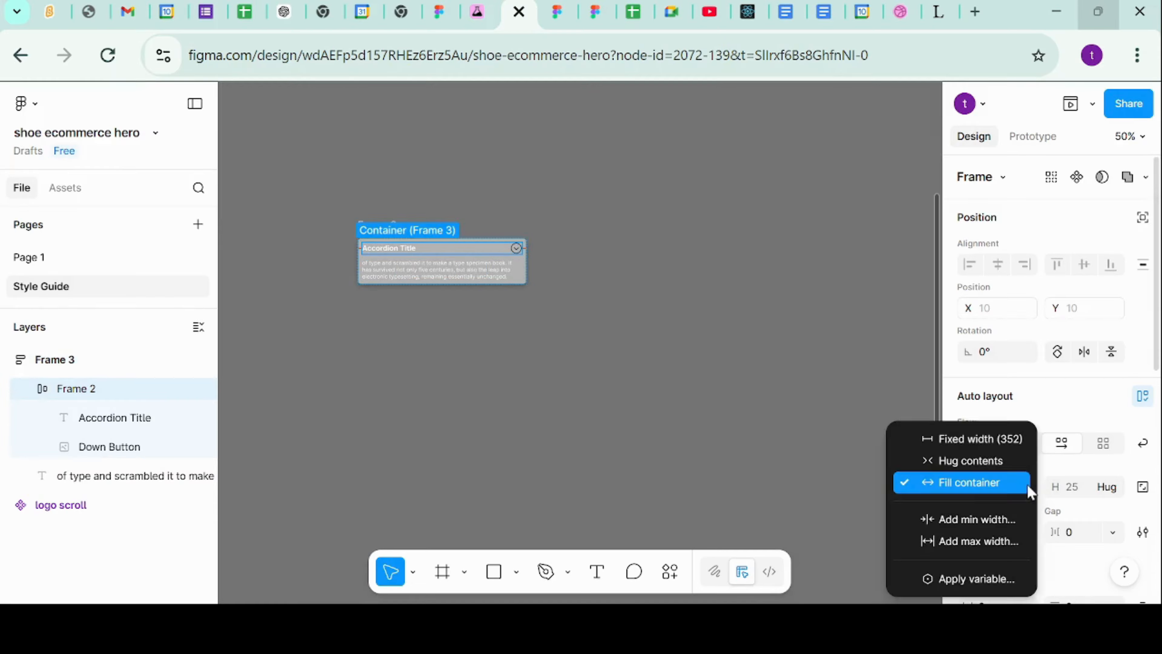
left_click(970, 488)
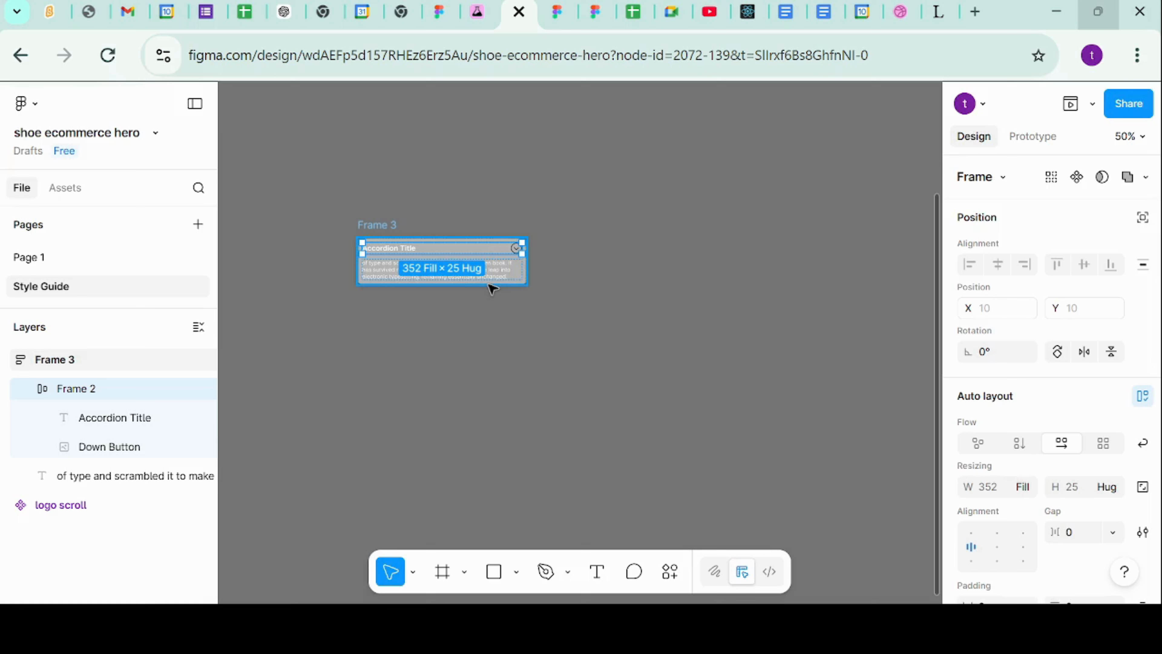
left_click(517, 274)
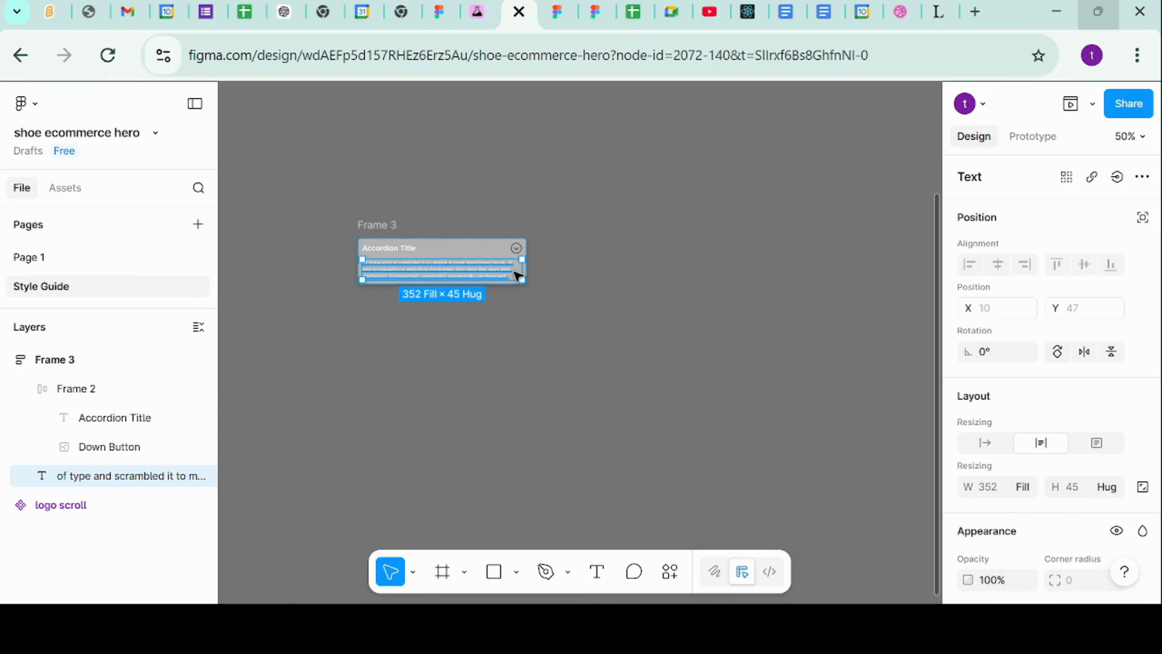
left_click(1030, 488)
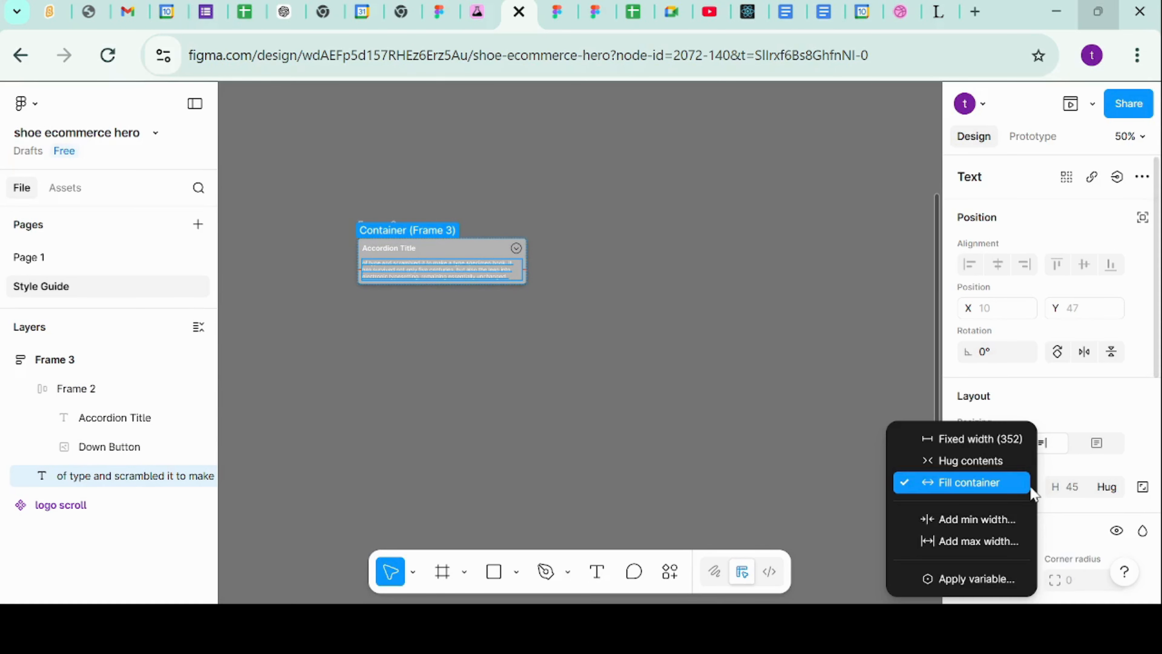
left_click(971, 474)
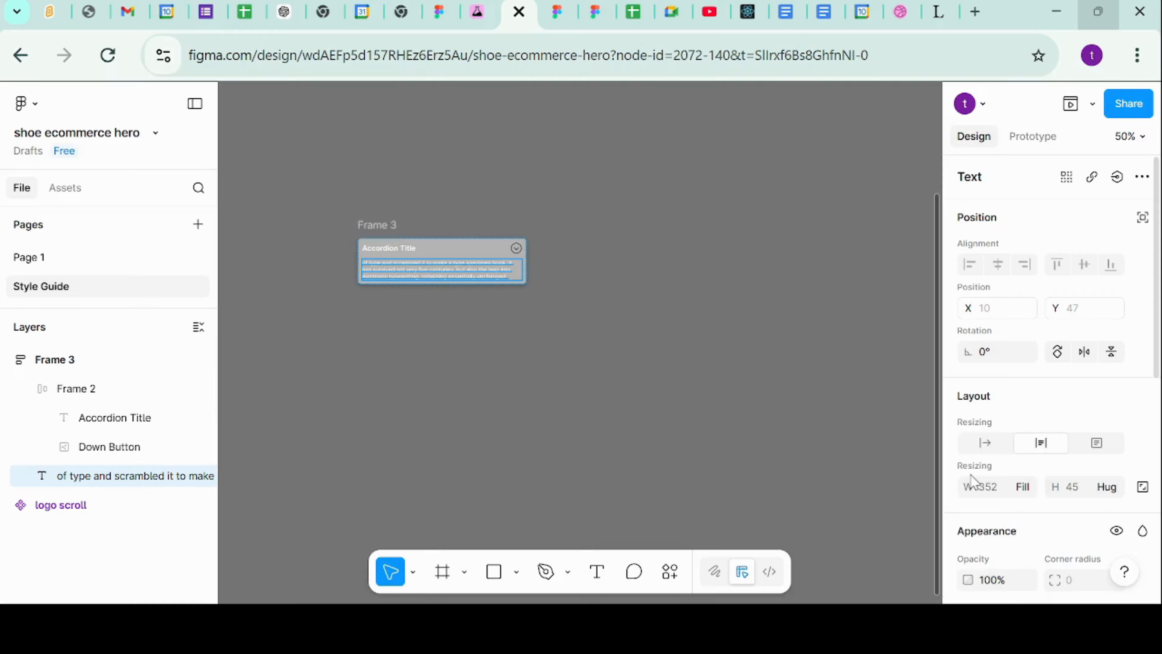
left_click(633, 364)
Step: Widen the outer accordion frame to about 444 px by moving its right edge outward
left_click(393, 228)
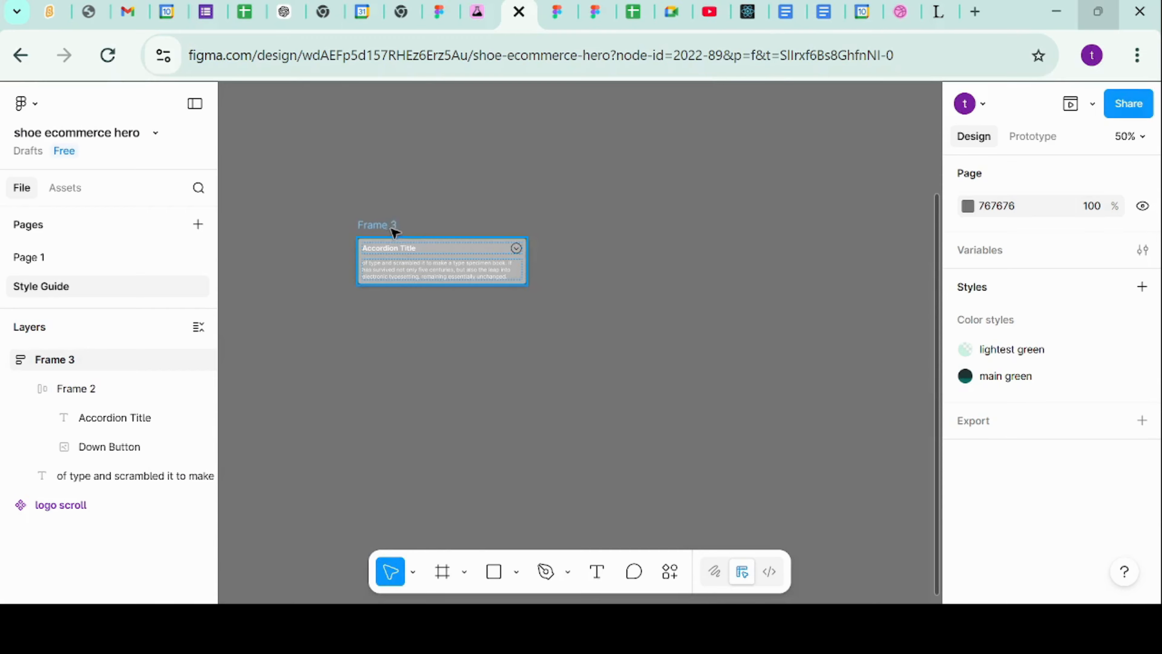
left_click_drag(530, 269, 559, 298)
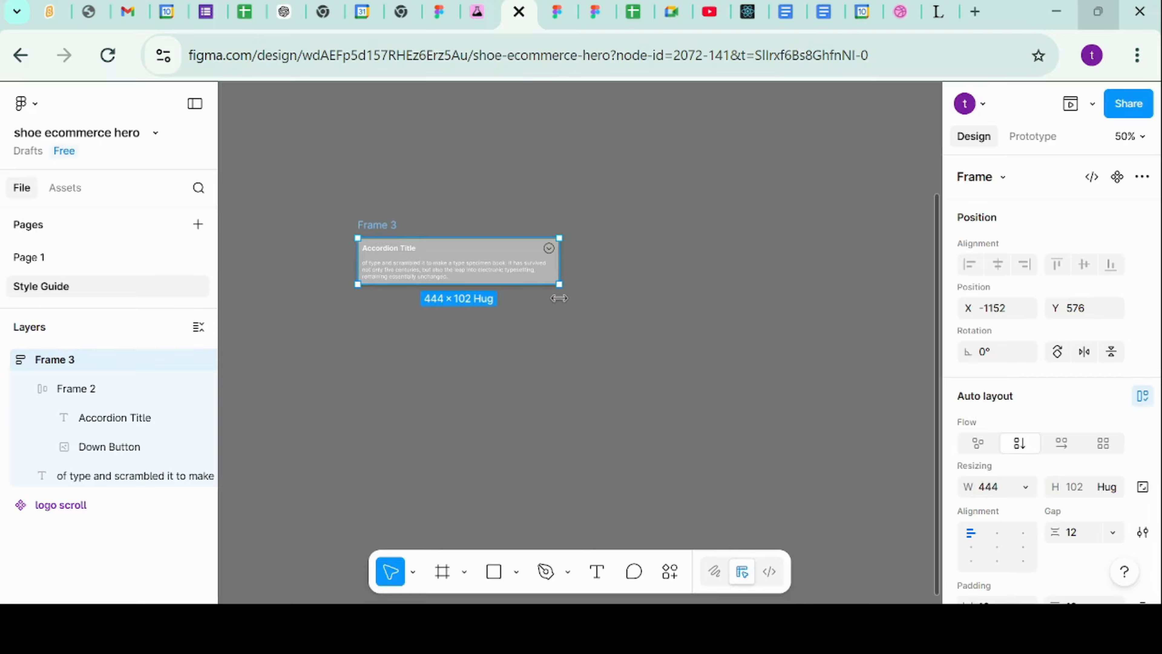
left_click(621, 317)
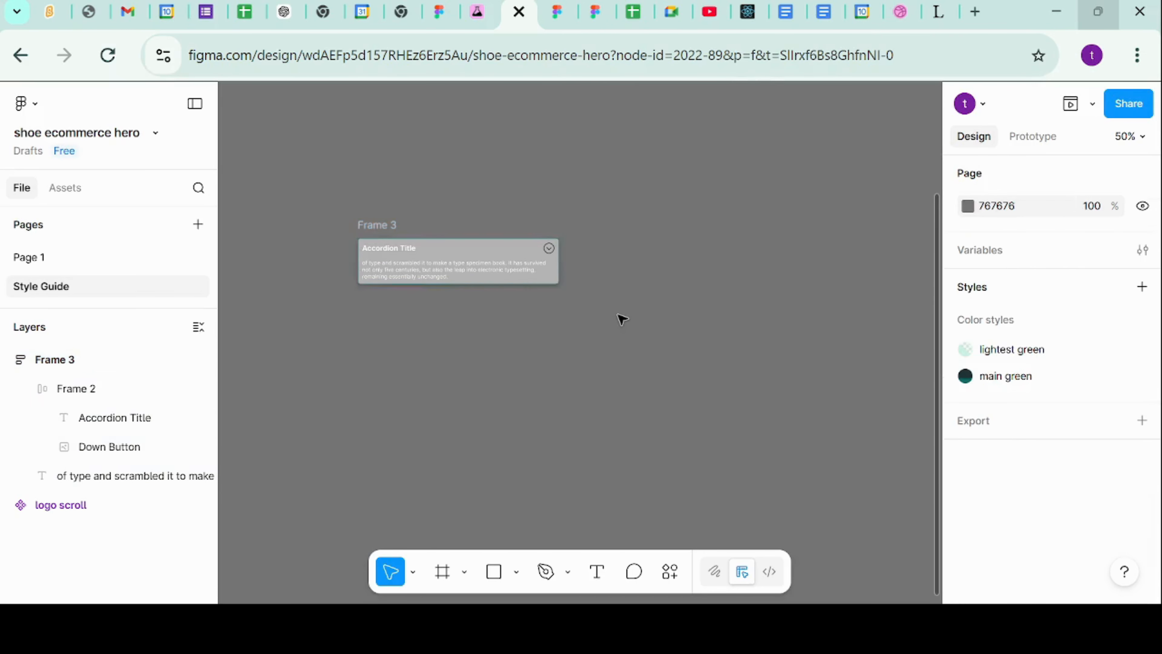
Step: Turn the outer accordion frame into a component
left_click(366, 227)
right_click(365, 226)
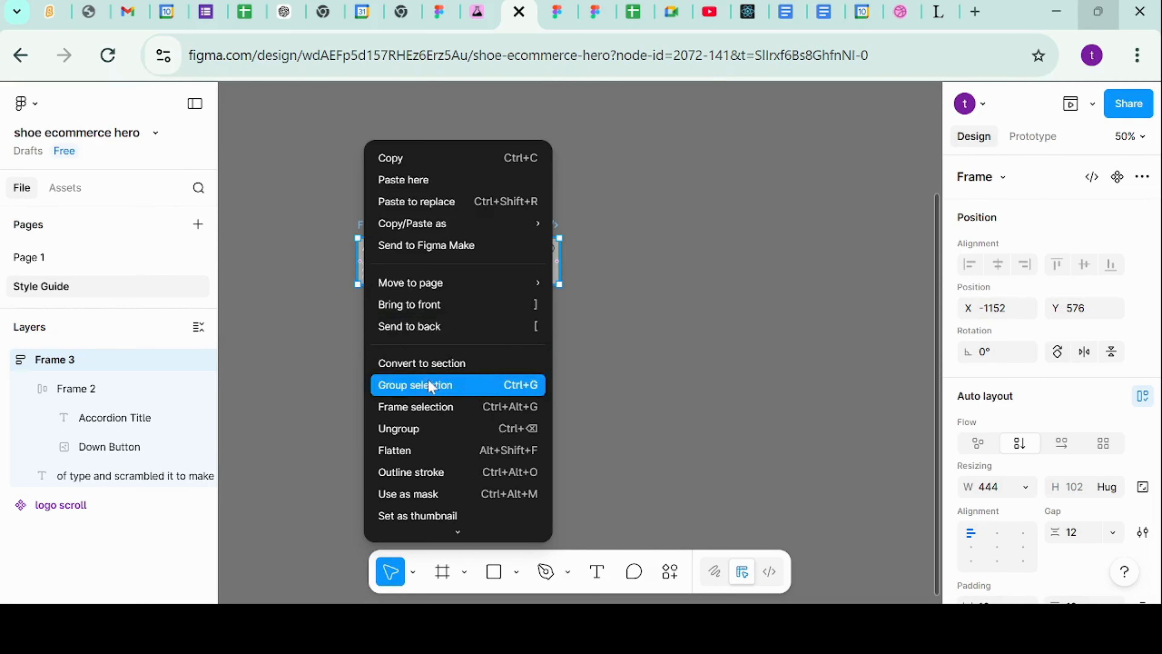
scroll(444, 421, "down", 5)
mouse_move(444, 412)
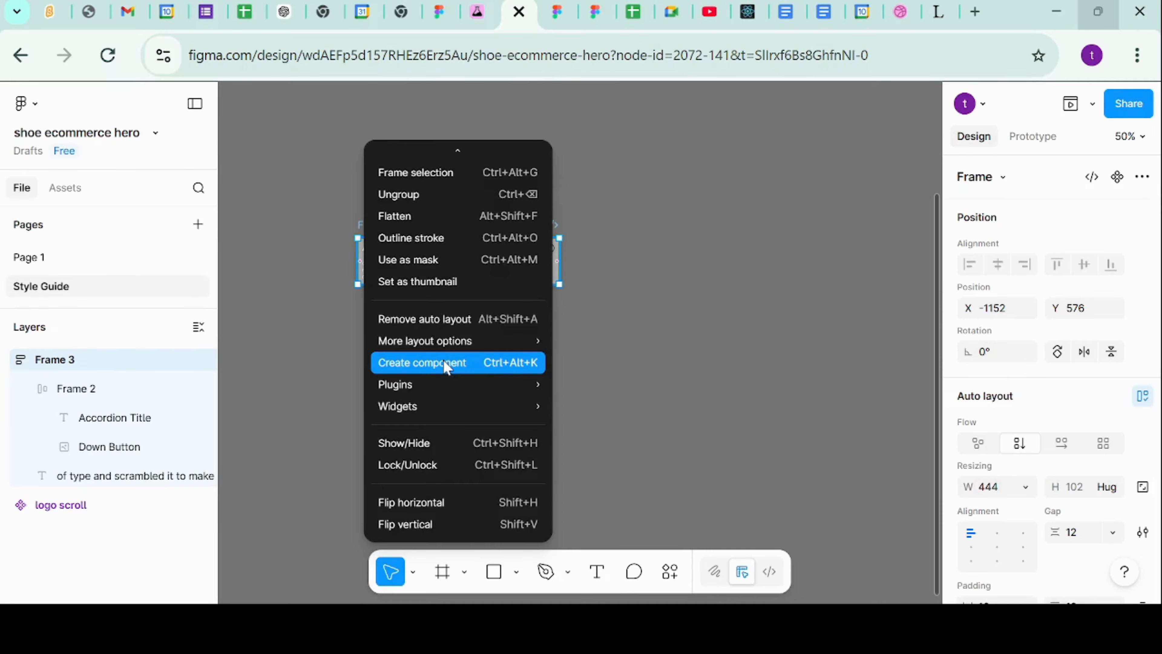
left_click(443, 362)
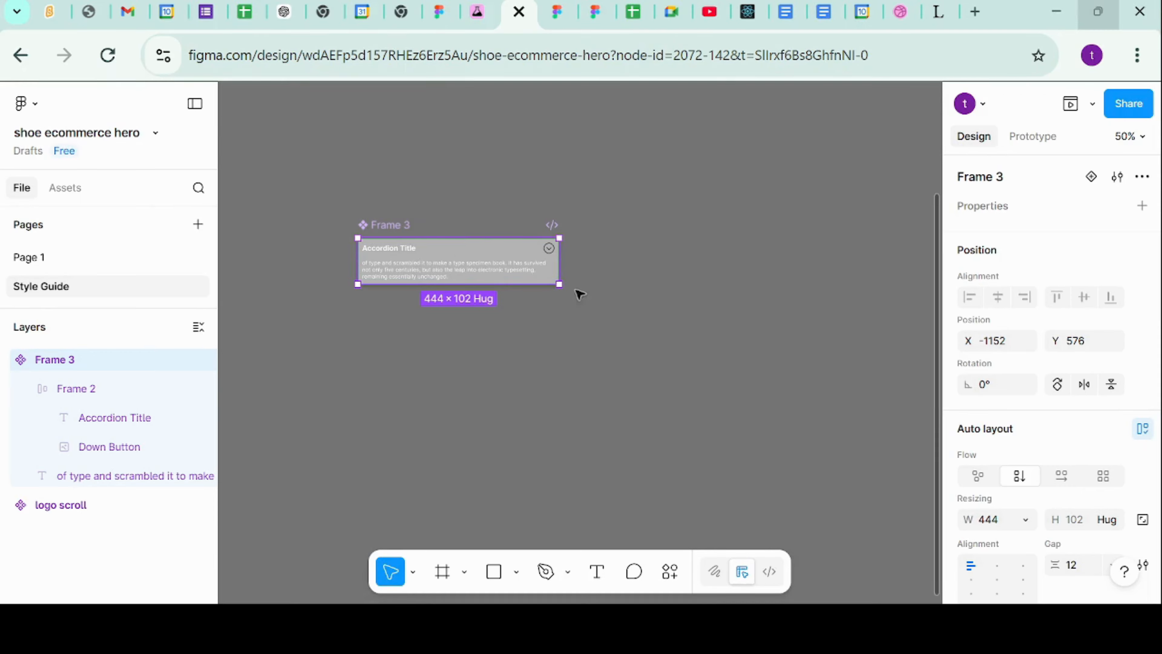
right_click(479, 258)
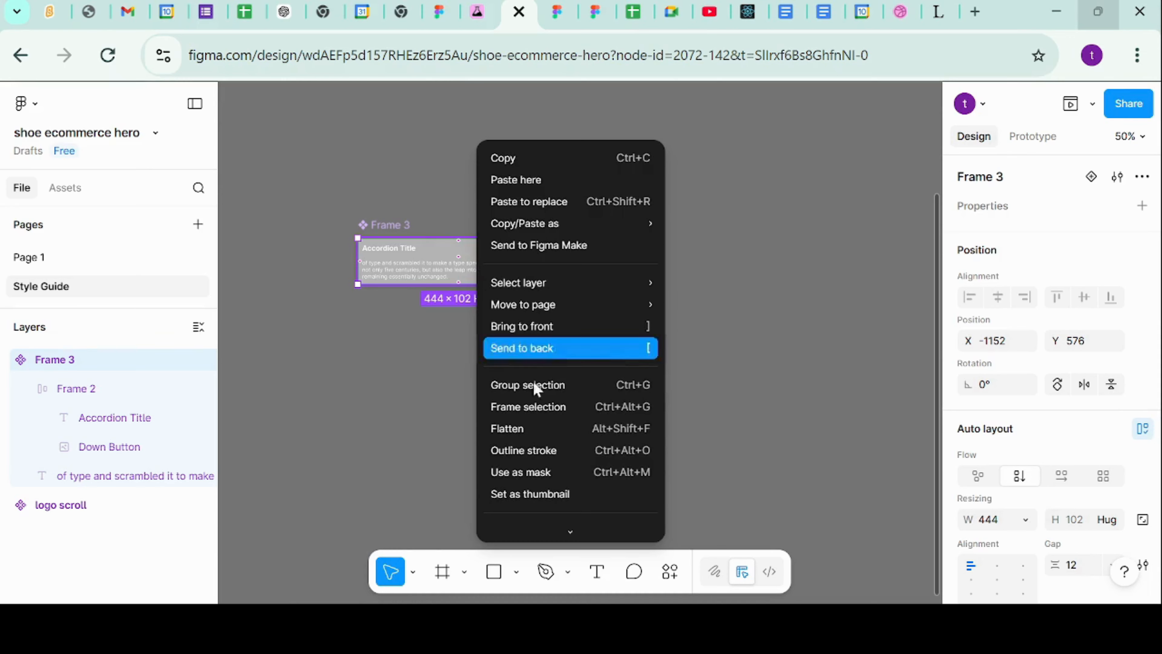
scroll(519, 358, "down", 3)
mouse_move(540, 392)
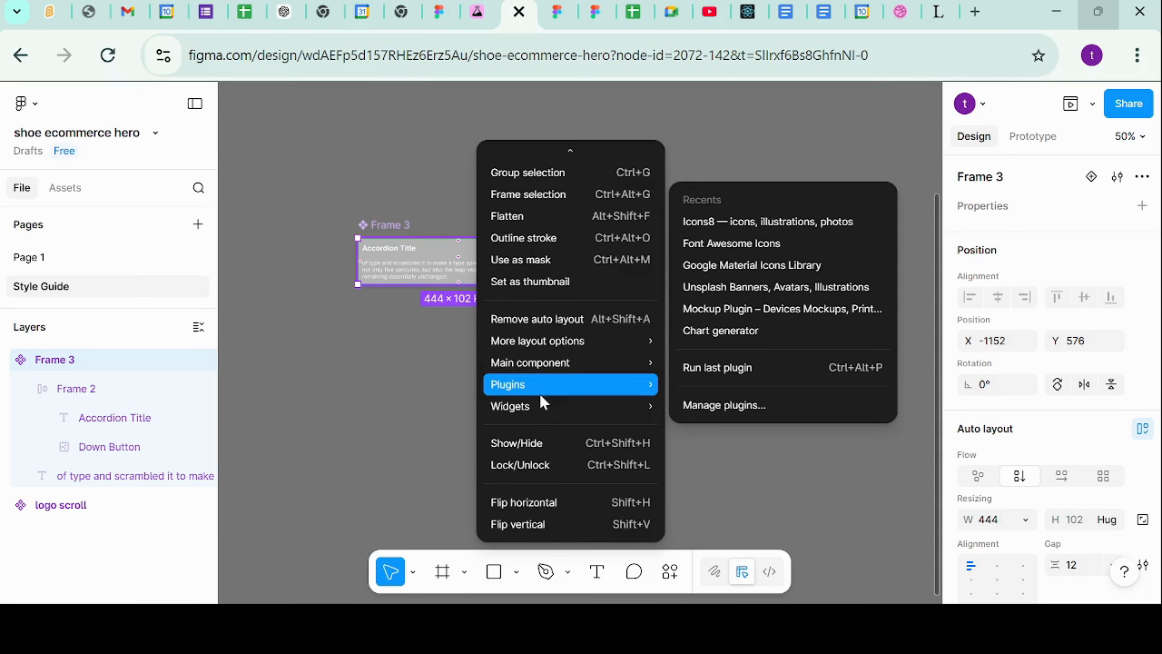
scroll(539, 392, "up", 5)
scroll(539, 392, "down", 2)
scroll(543, 396, "up", 2)
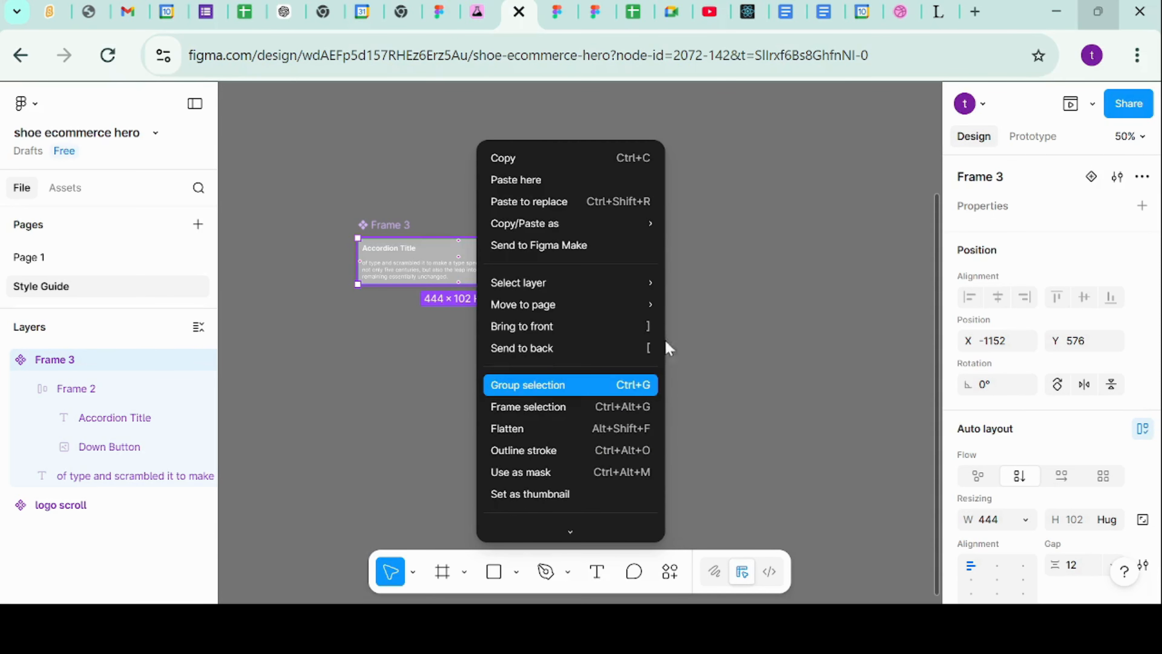
Step: Add a second variant to the accordion component and set the first variant's Property 1 value to closed
left_click(1091, 184)
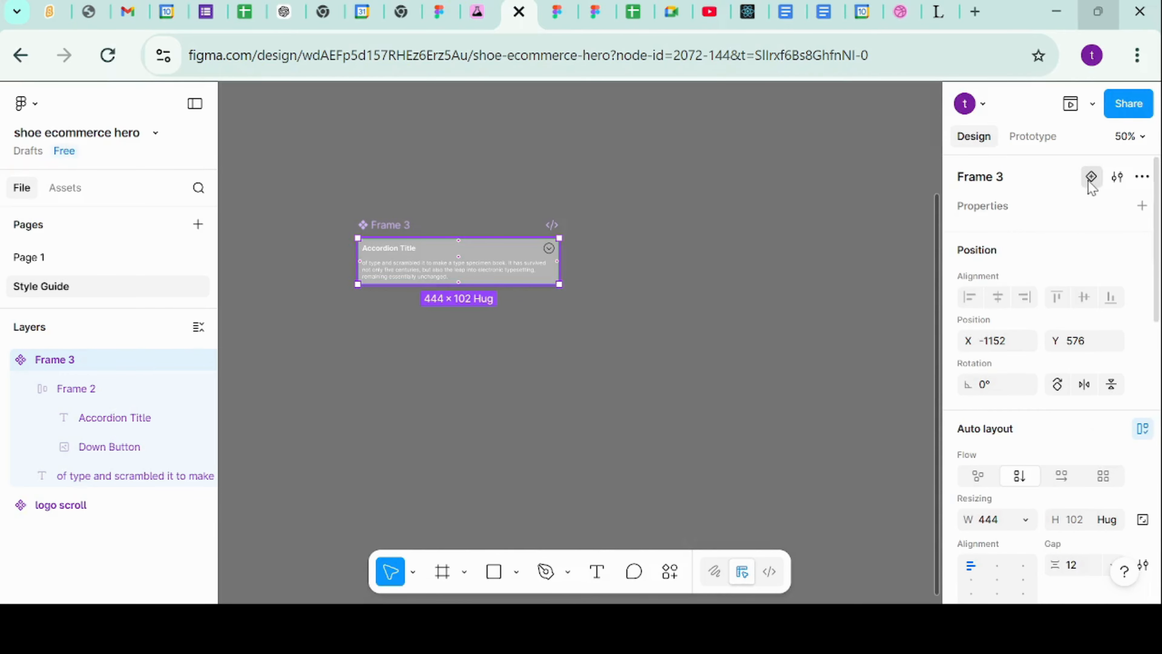
left_click(1091, 181)
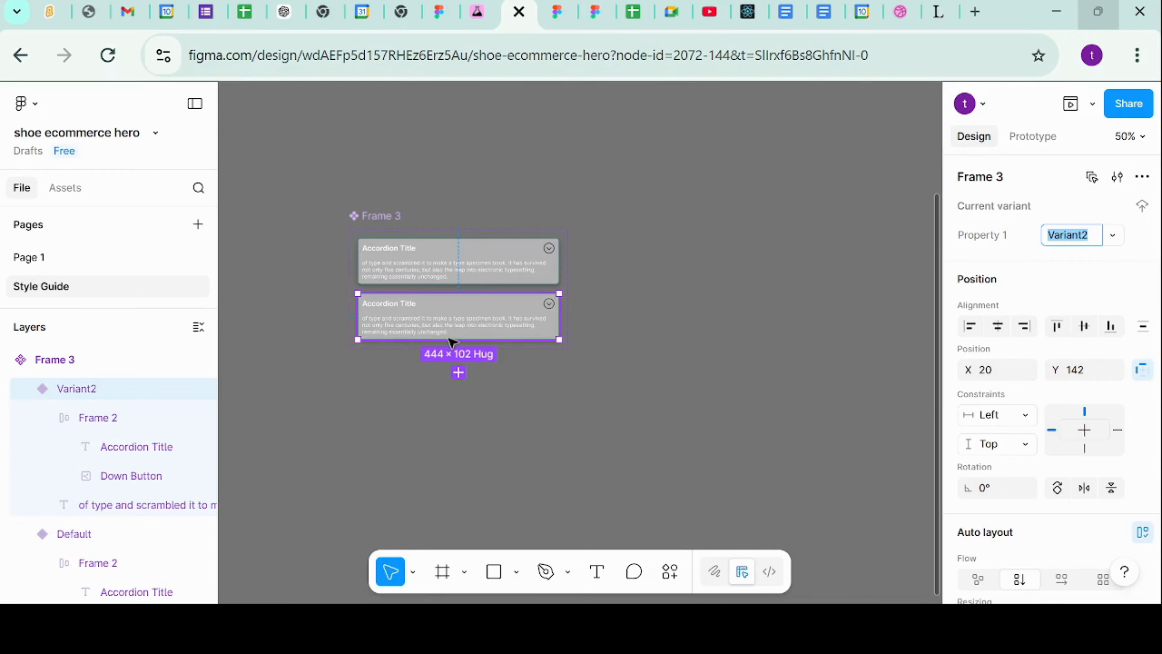
left_click(473, 247)
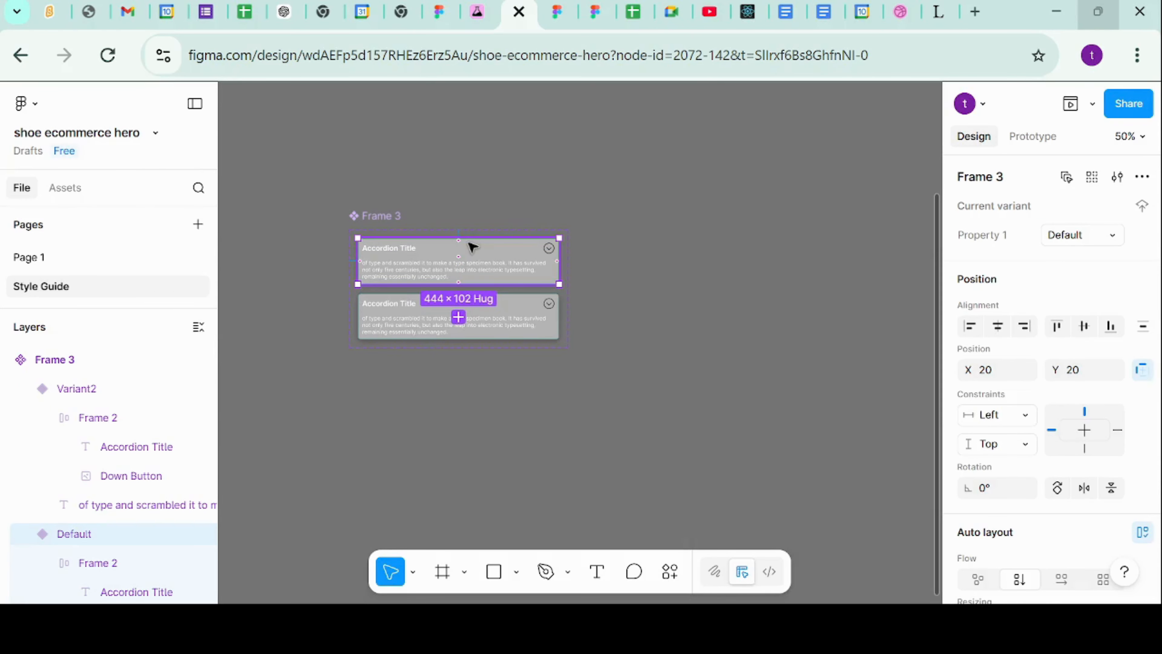
left_click(1066, 244)
type("dlo")
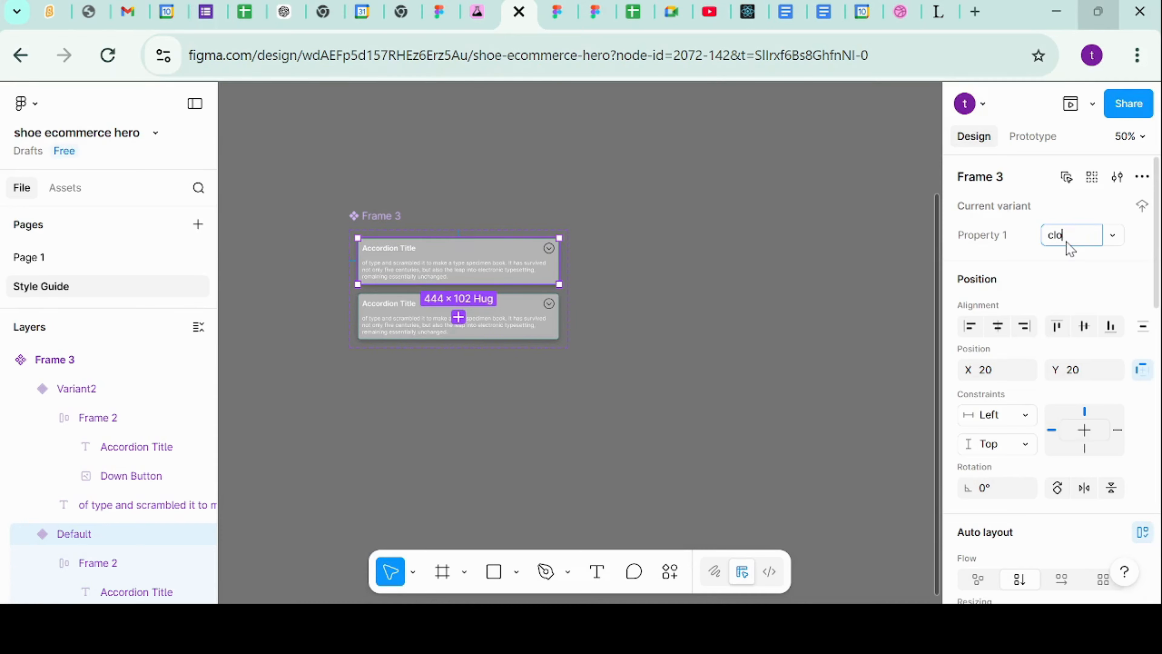
type("sed")
key("Return")
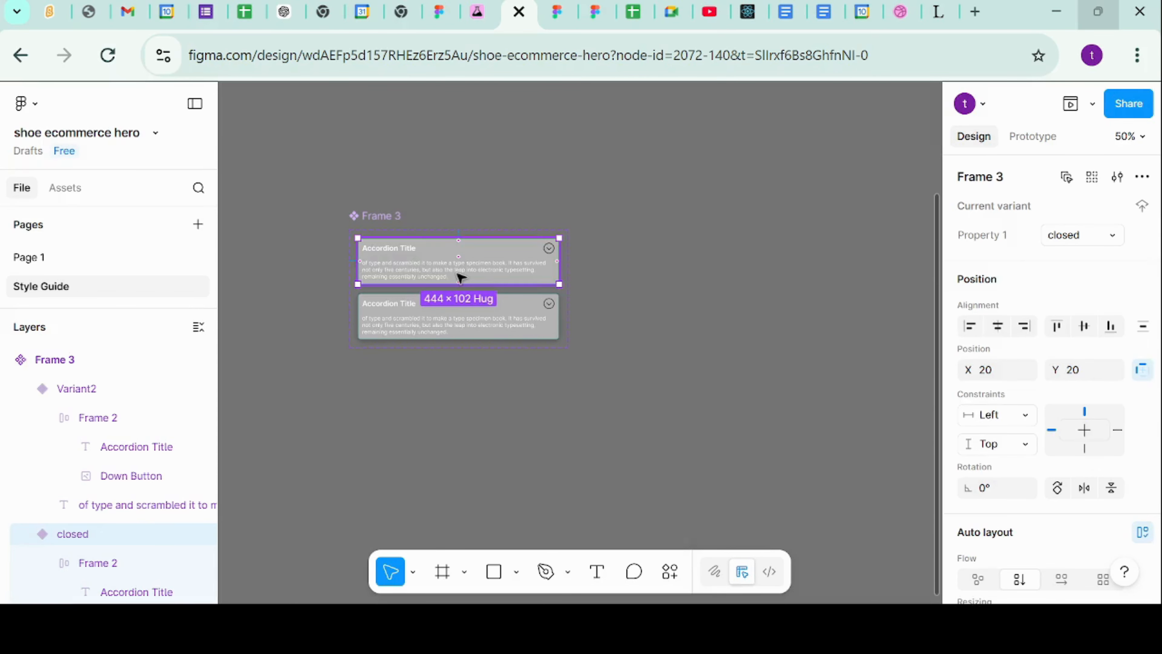
Step: Hide the body text layer in the closed variant
double_click(459, 277)
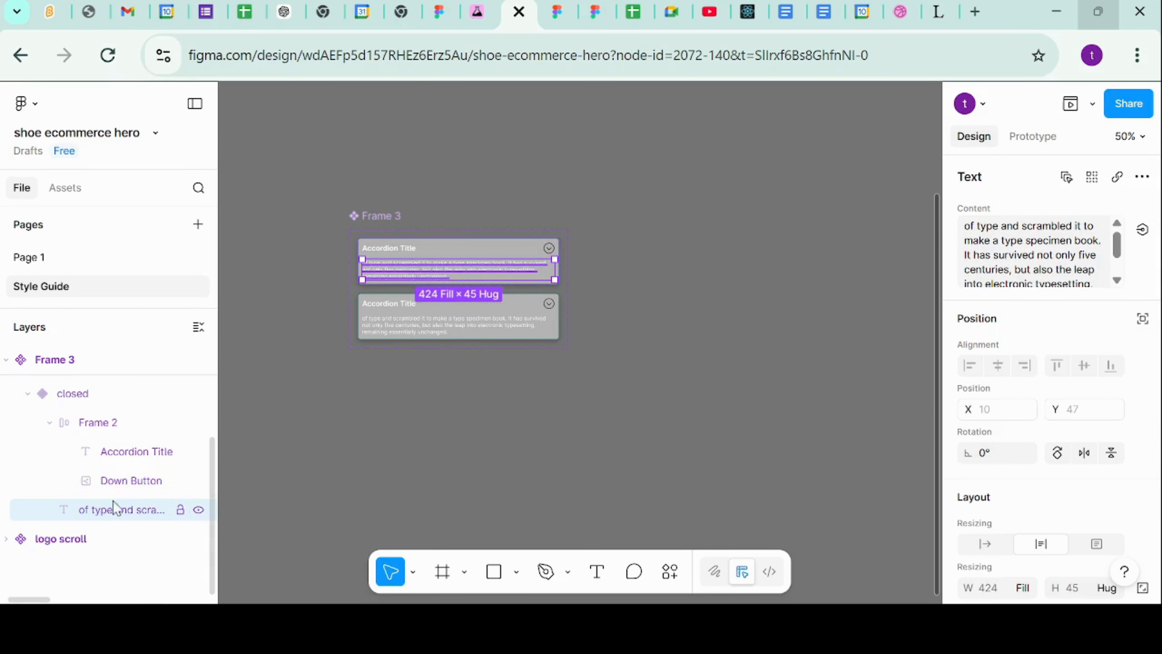
mouse_move(199, 512)
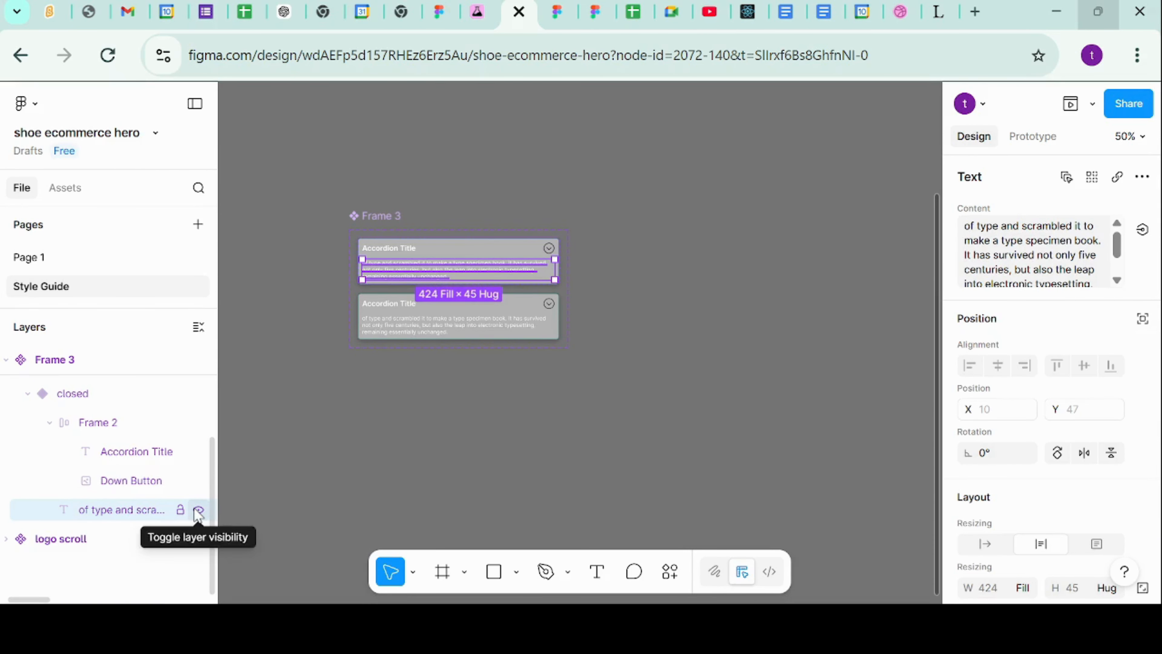
left_click(198, 510)
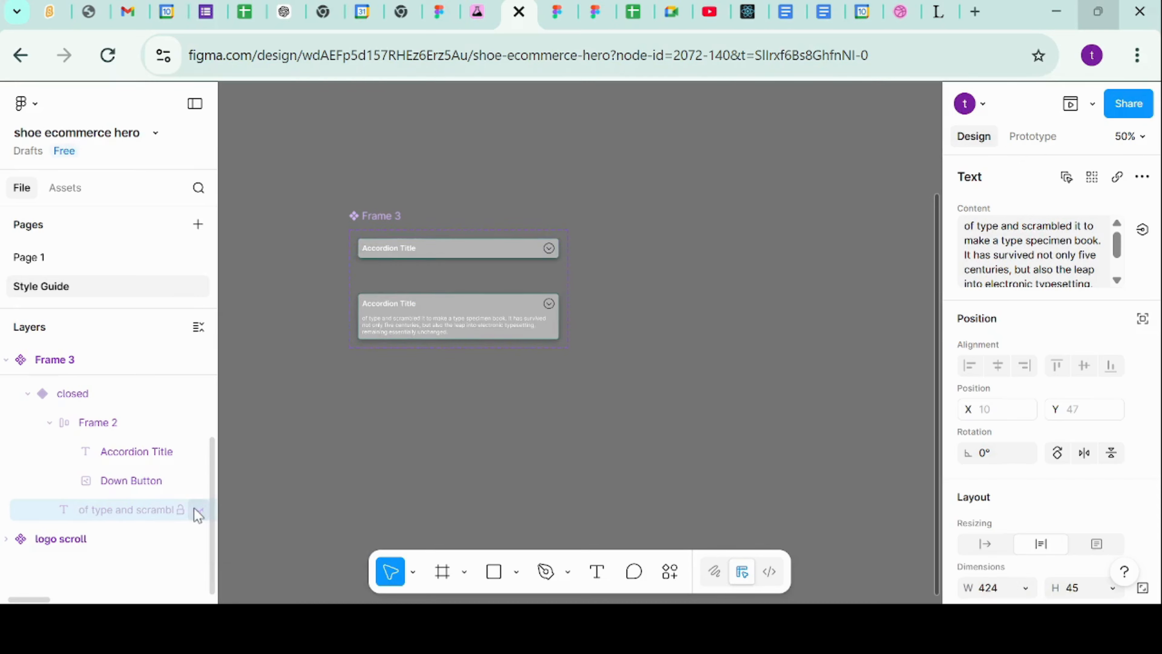
left_click(649, 339)
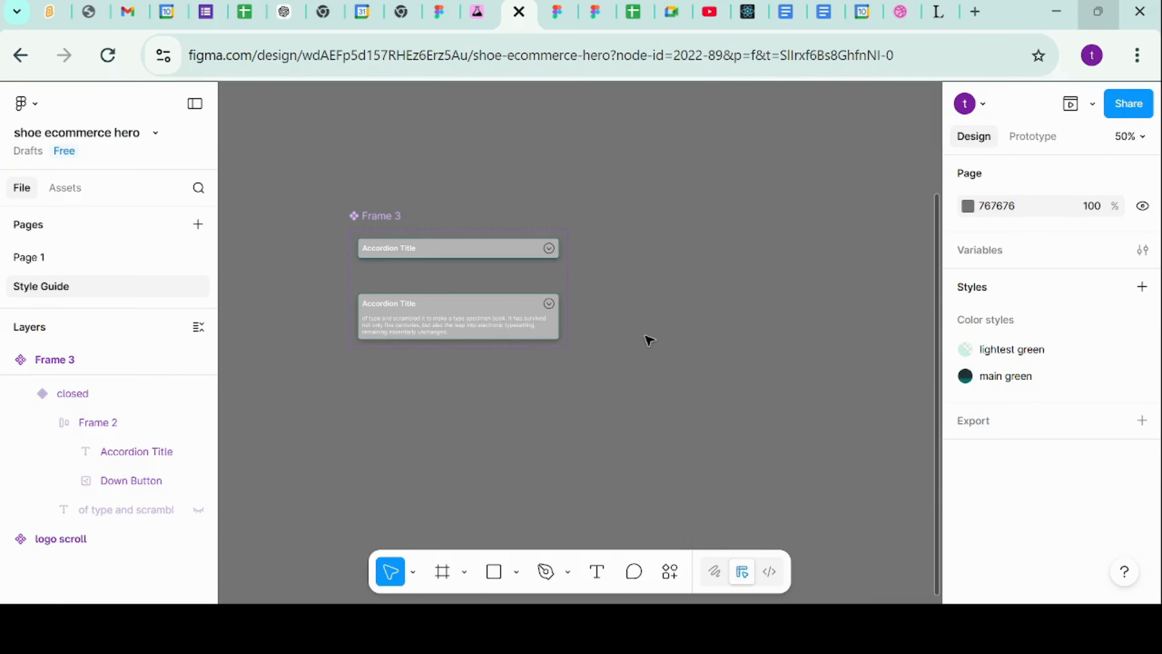
Step: Set the second accordion variant's Property 1 value to close
left_click(554, 309)
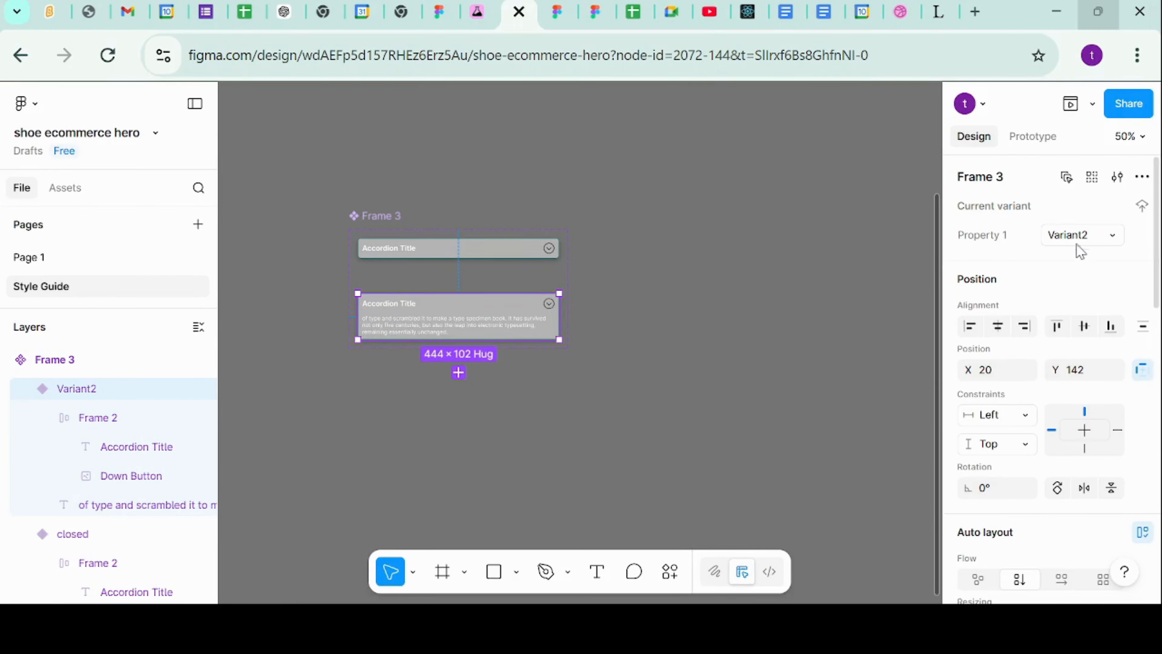
type("closed")
key("BackSpace")
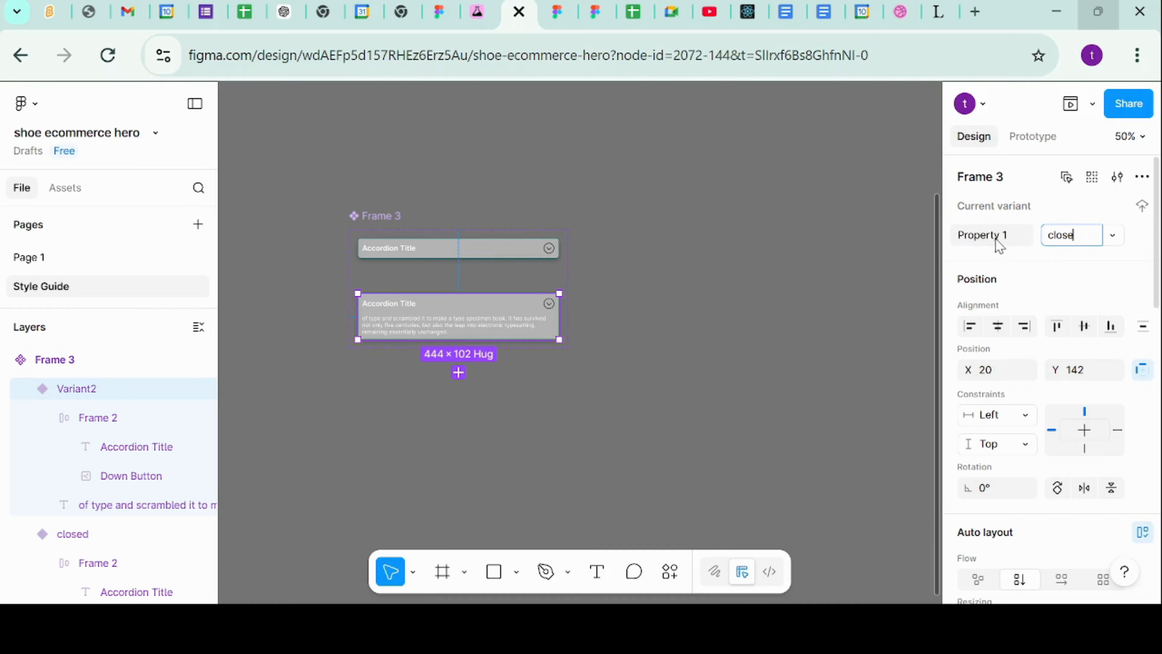
left_click(998, 245)
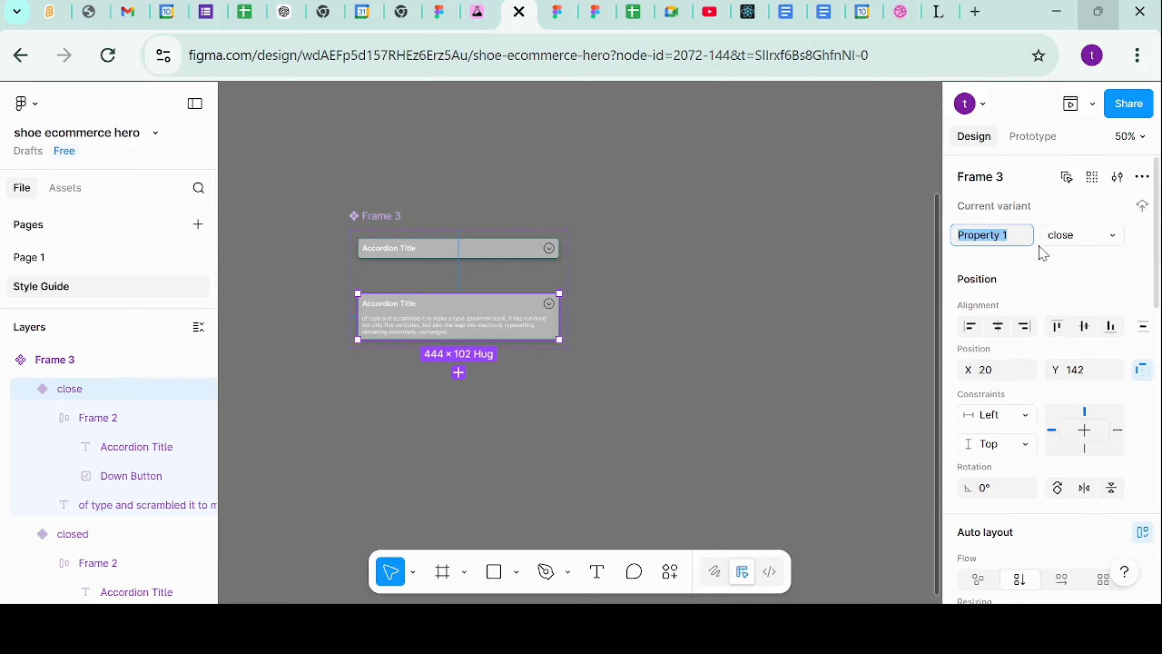
left_click(1089, 244)
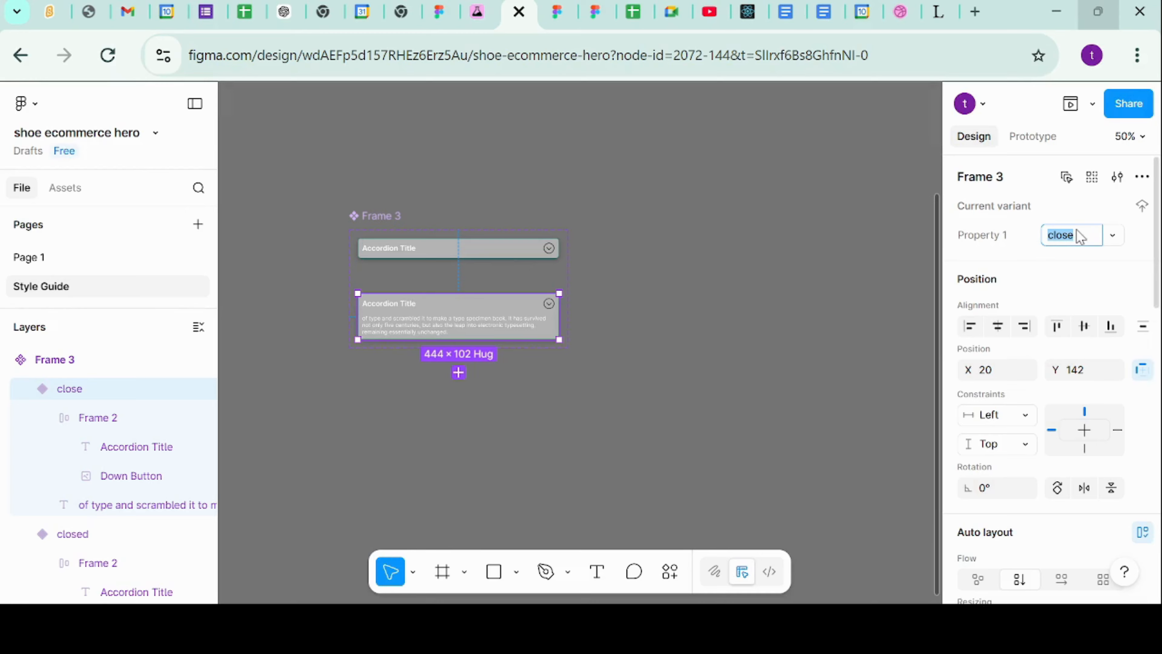
left_click(1113, 235)
left_click(1112, 232)
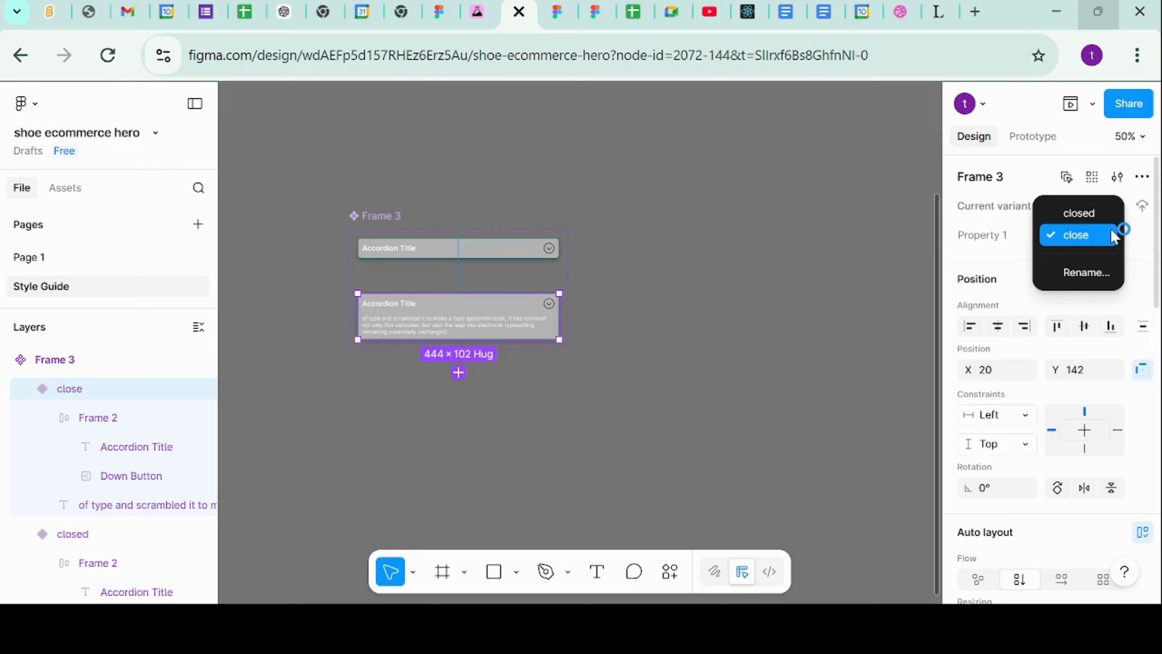
left_click(1029, 247)
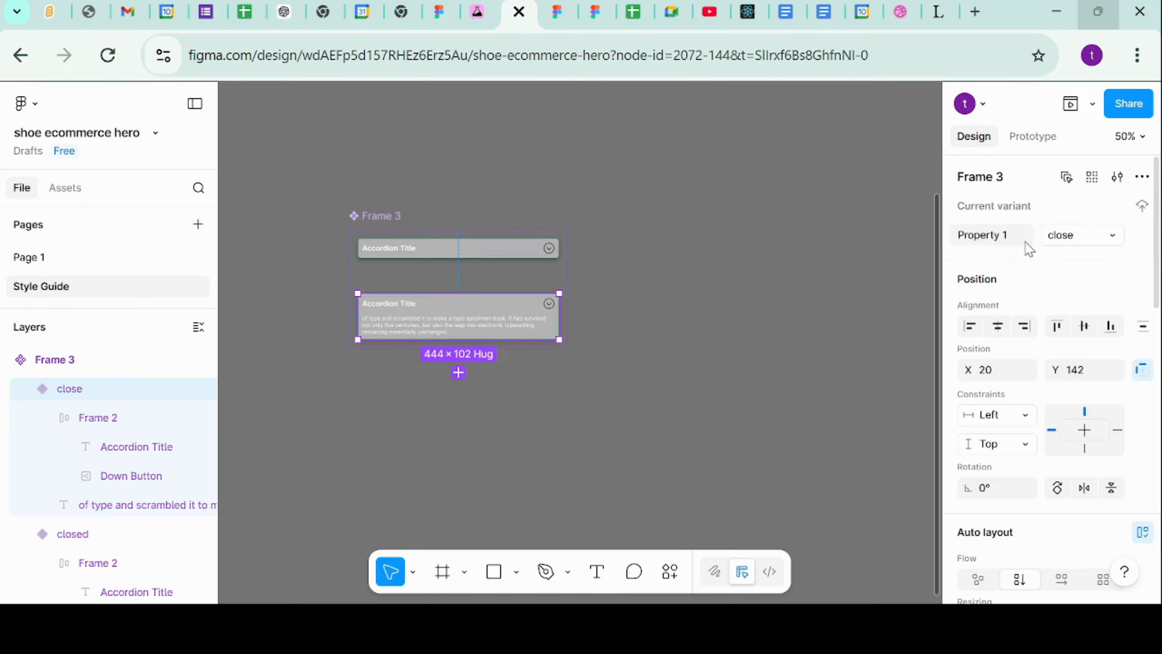
Step: Change the second accordion variant's Property 1 value to open
double_click(1058, 237)
type("ope")
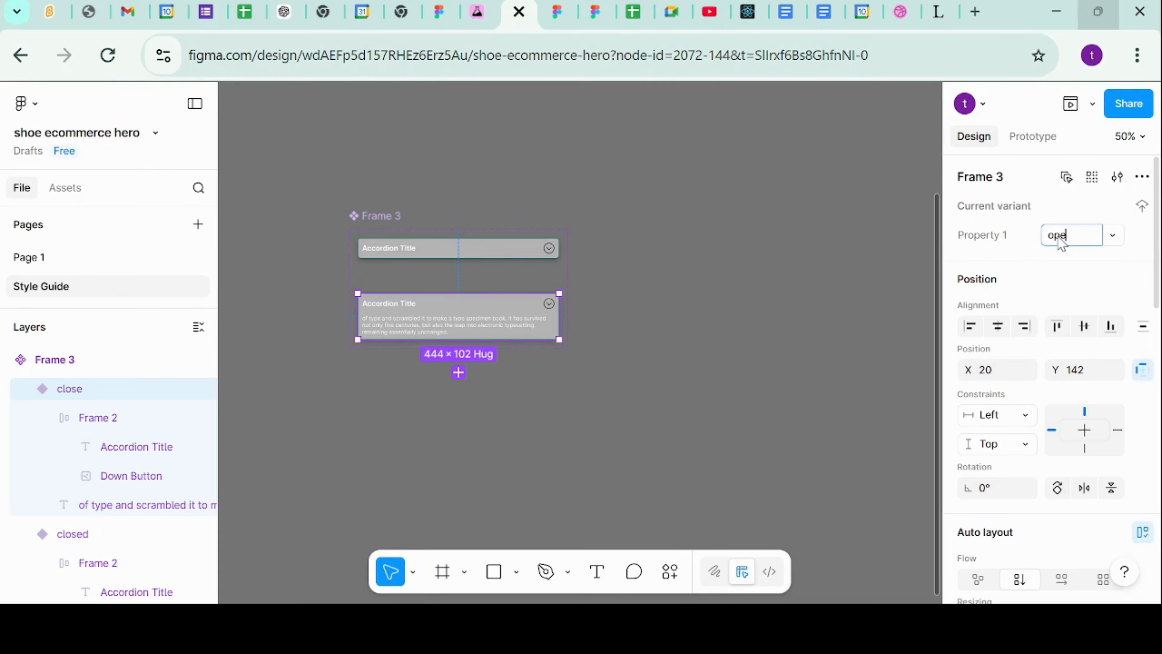
key("Return")
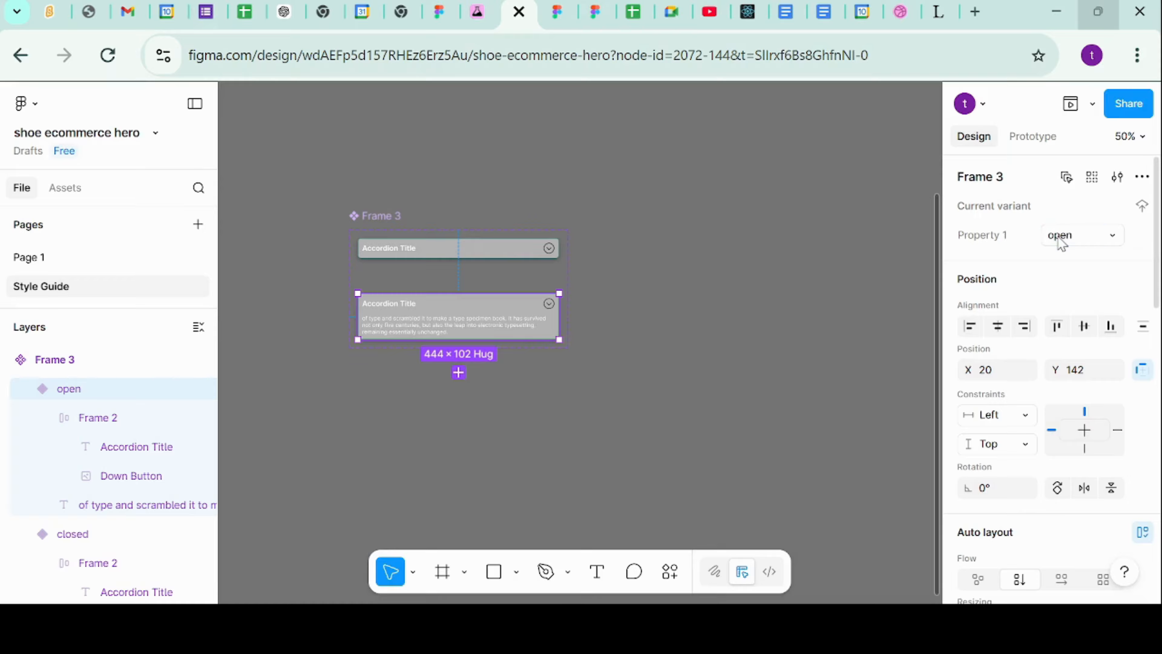
double_click(982, 241)
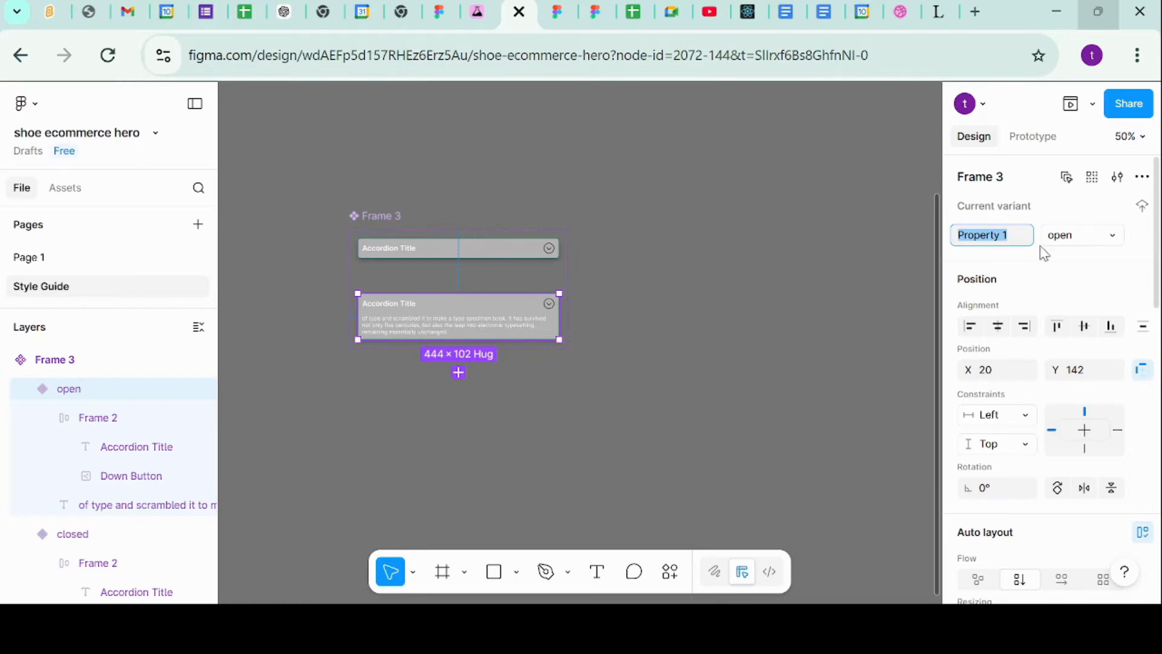
Step: Undo the Property 1 value changes on the second accordion variant and deselect it
left_click(1058, 252)
key("ctrl+z")
key("ctrl+z")
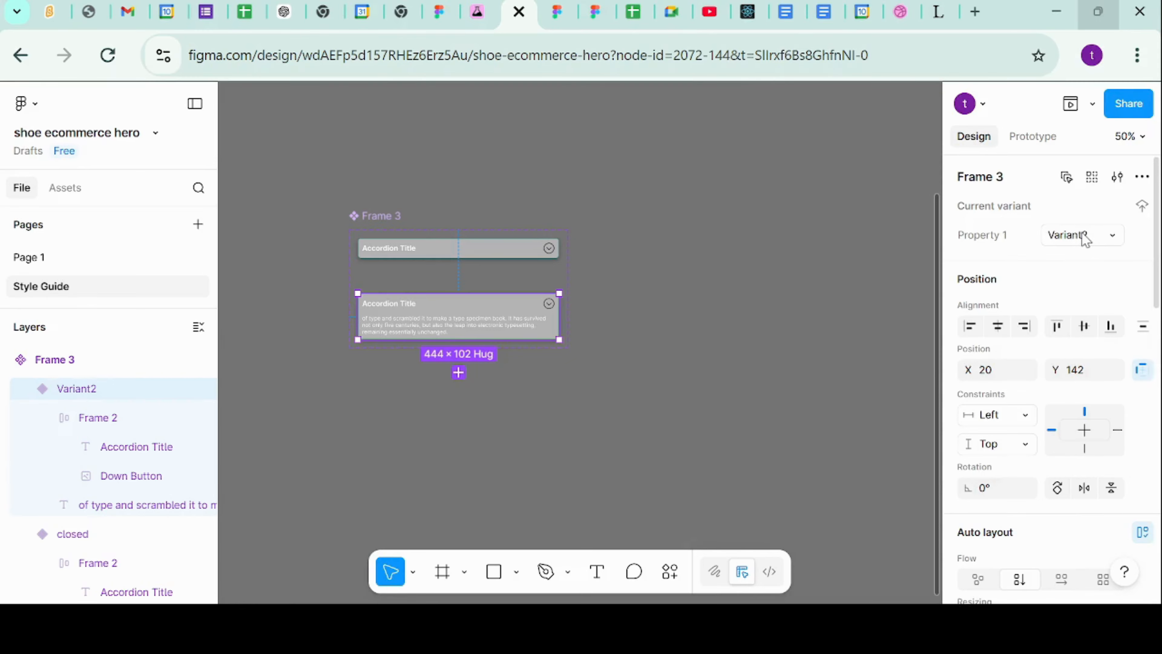
key("Escape")
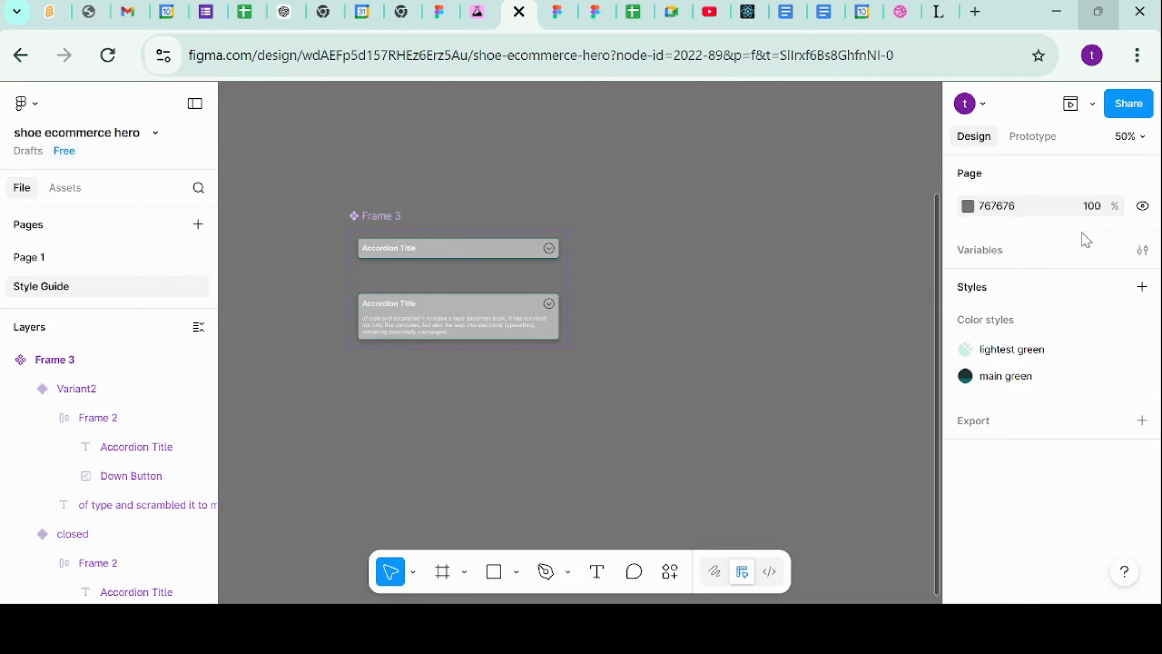
Step: Set the Property 1 value of the variant that shows the body text to opened
left_click(433, 316)
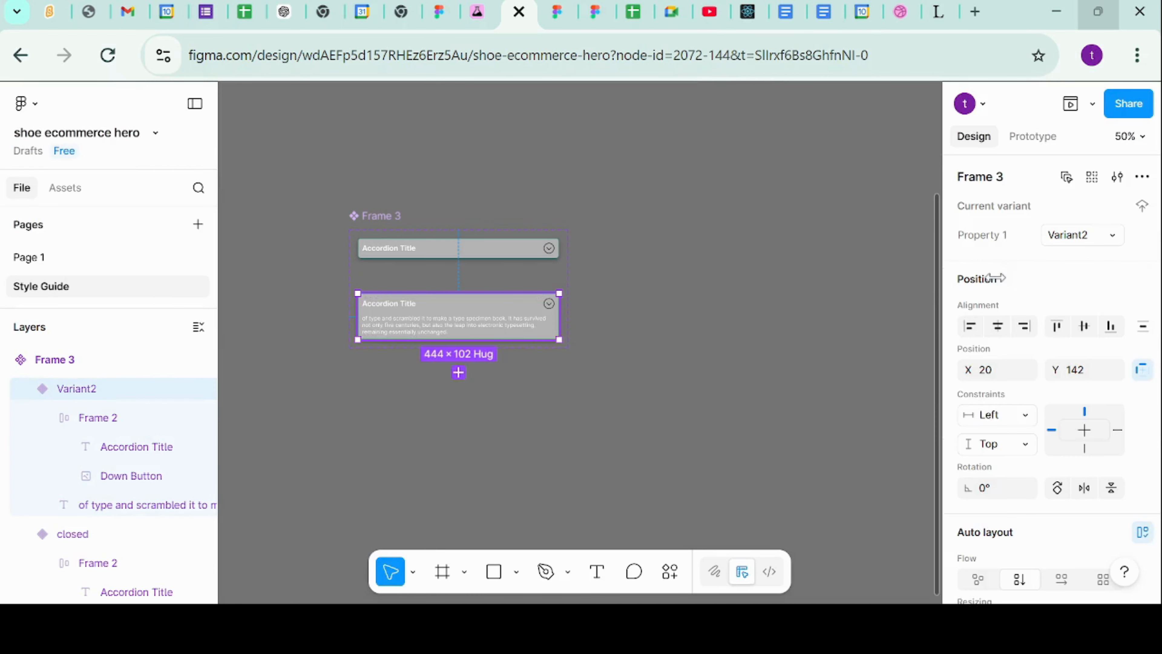
left_click(1108, 237)
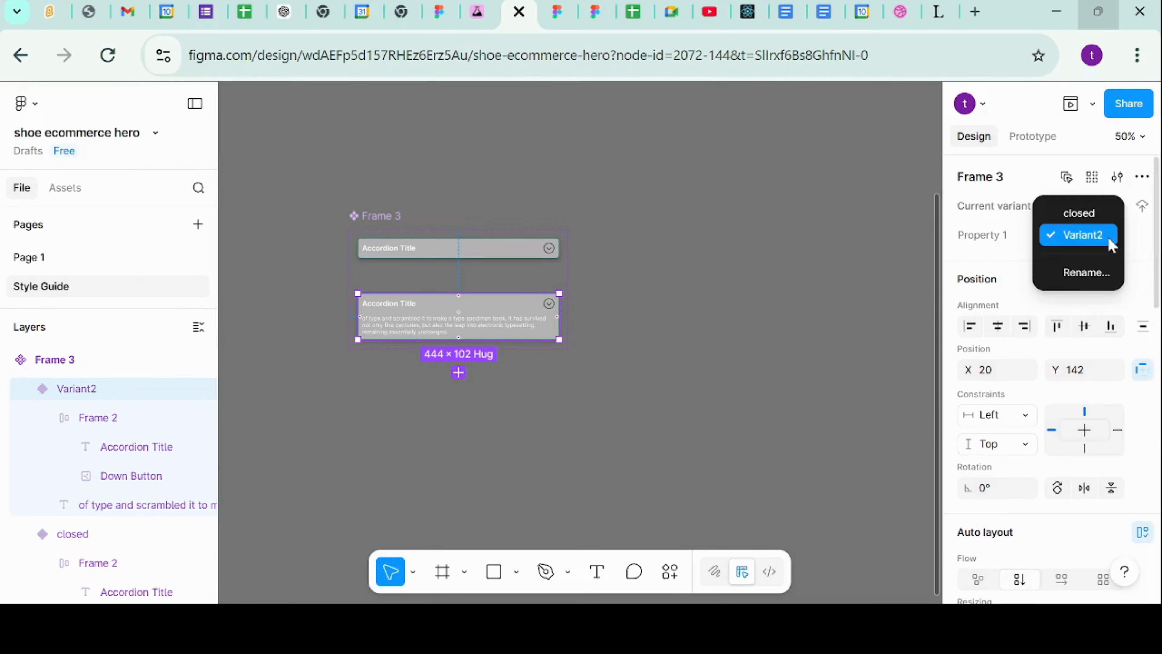
left_click(1025, 250)
left_click(1091, 239)
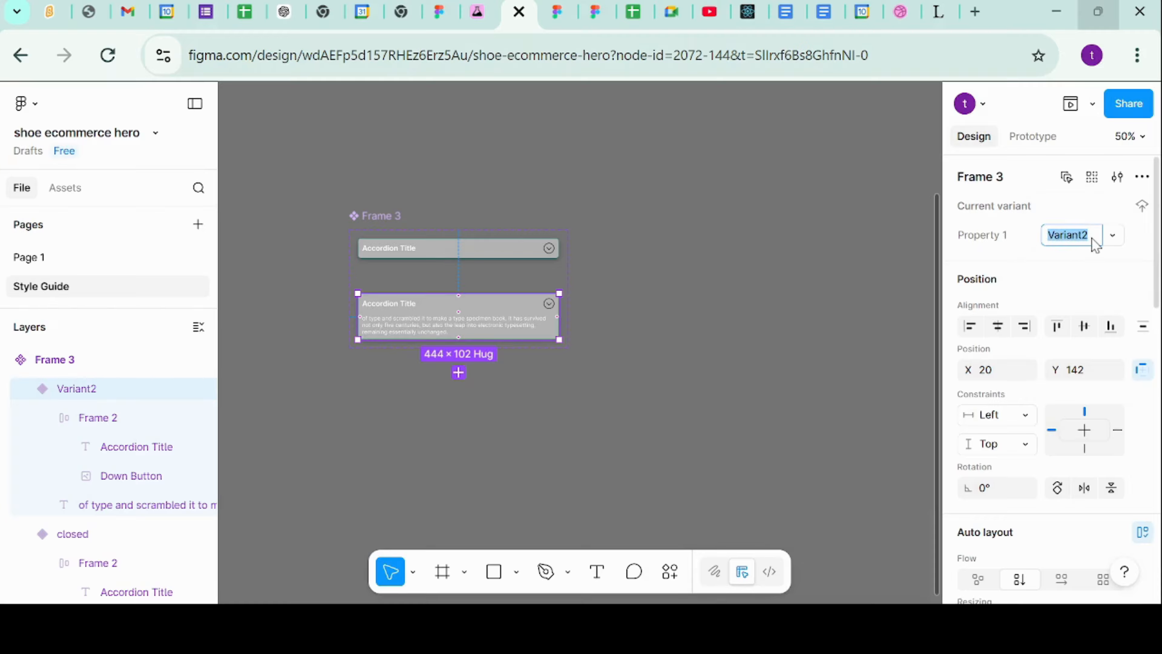
type("opened")
key("Return")
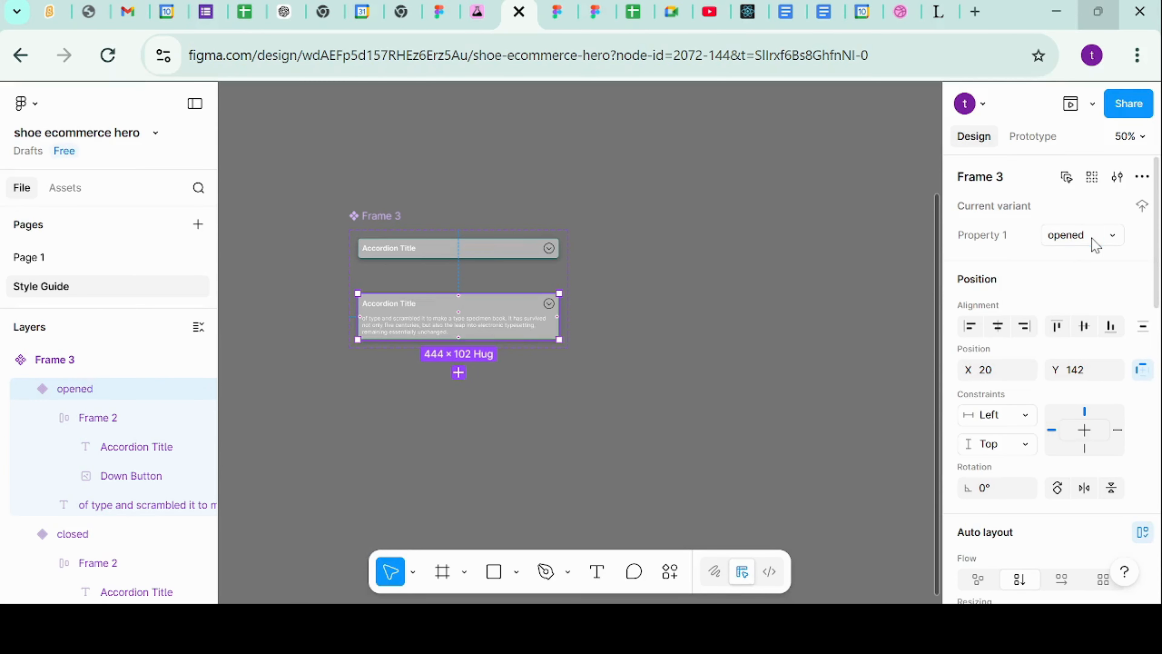
left_click(662, 309)
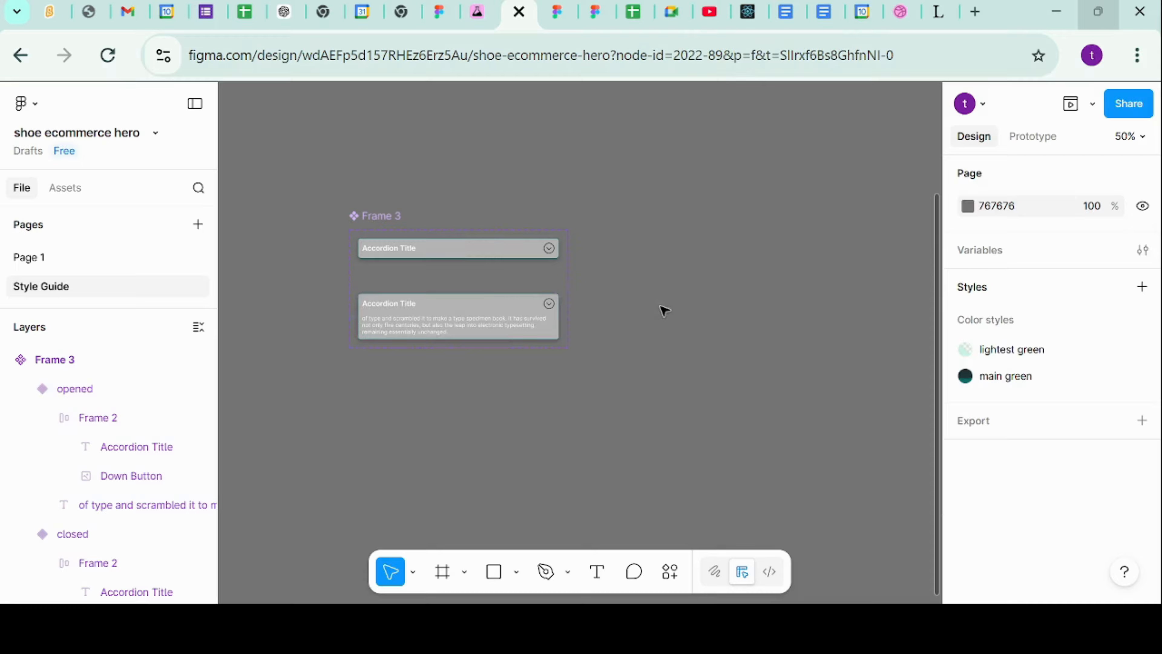
Step: Rotate the Down Button image in the opened variant upside down so its arrow points up
left_click(551, 309)
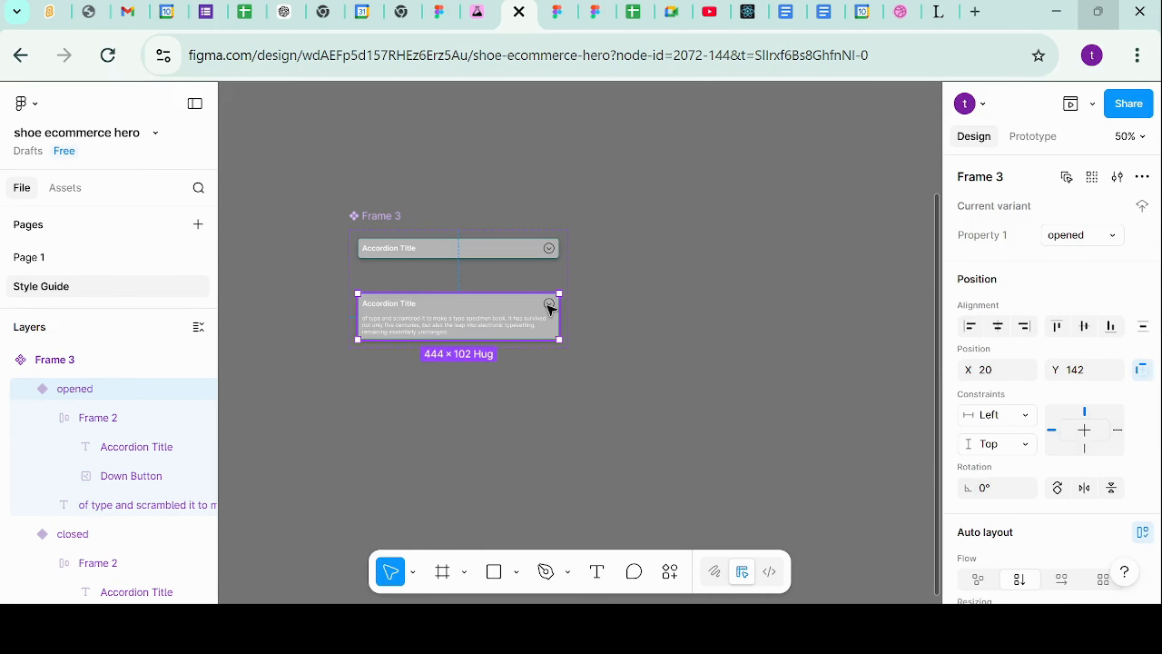
left_click(551, 309)
left_click(549, 306)
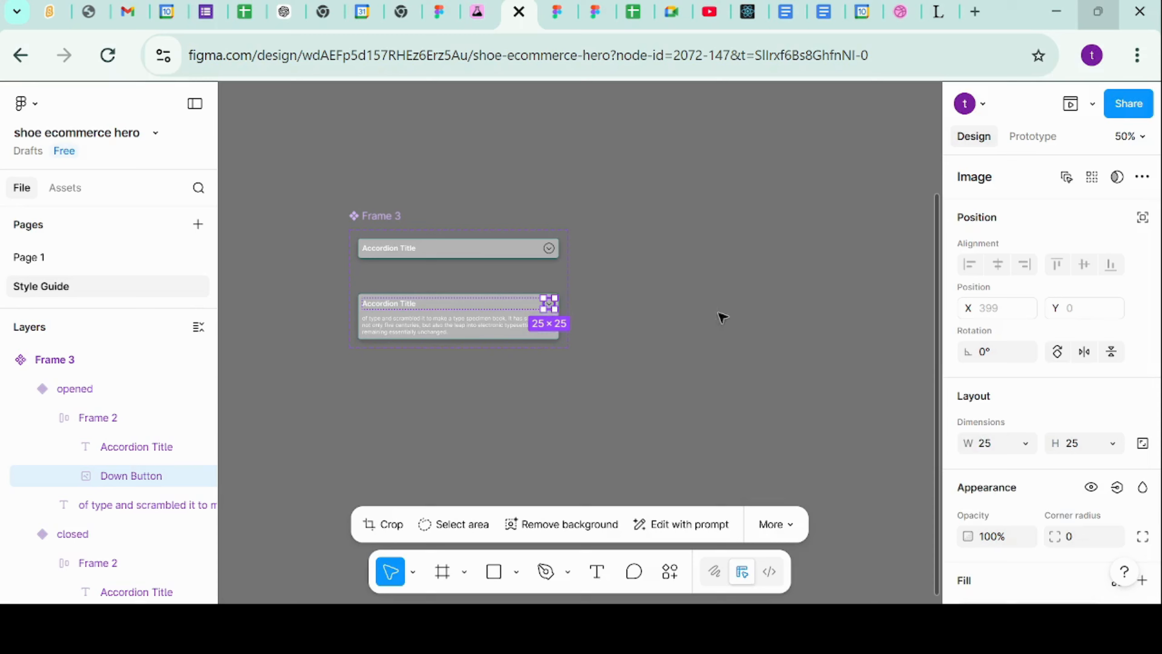
left_click(986, 356)
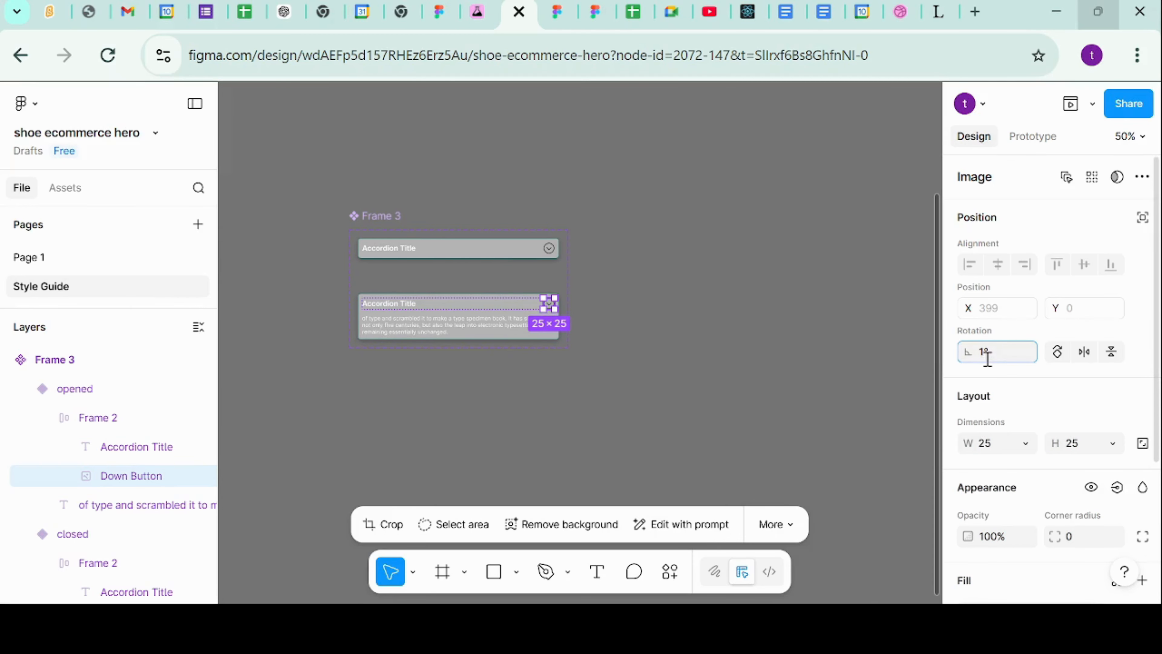
left_click(648, 288)
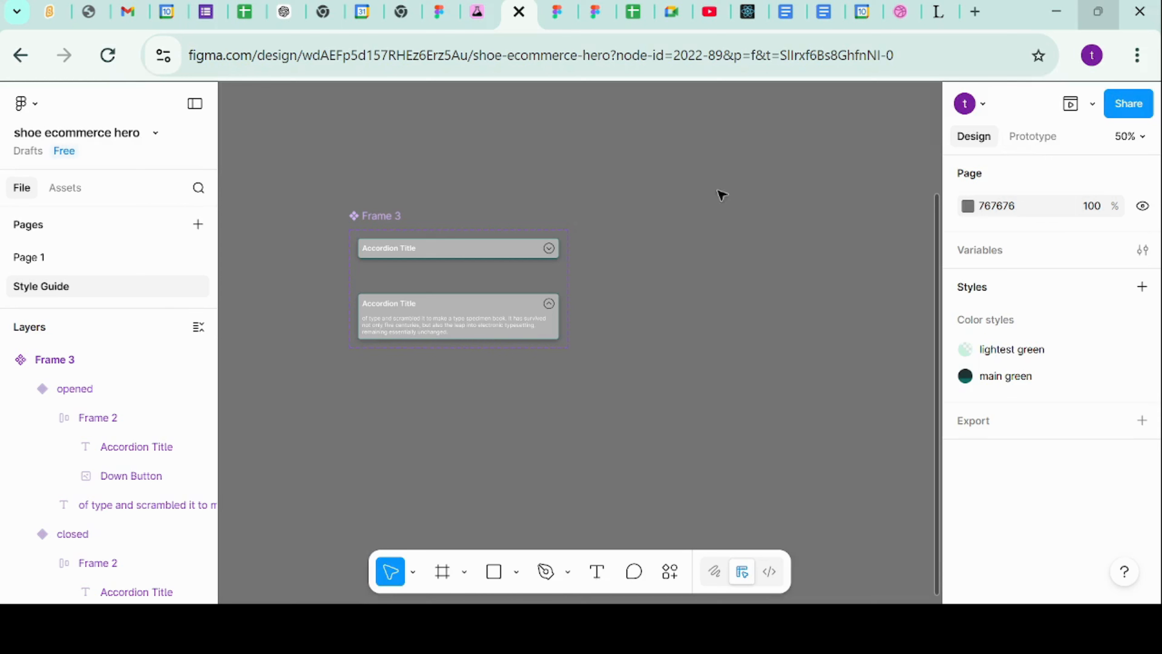
Step: Rename the Frame 3 component set as accordion
left_click(407, 229)
double_click(383, 217)
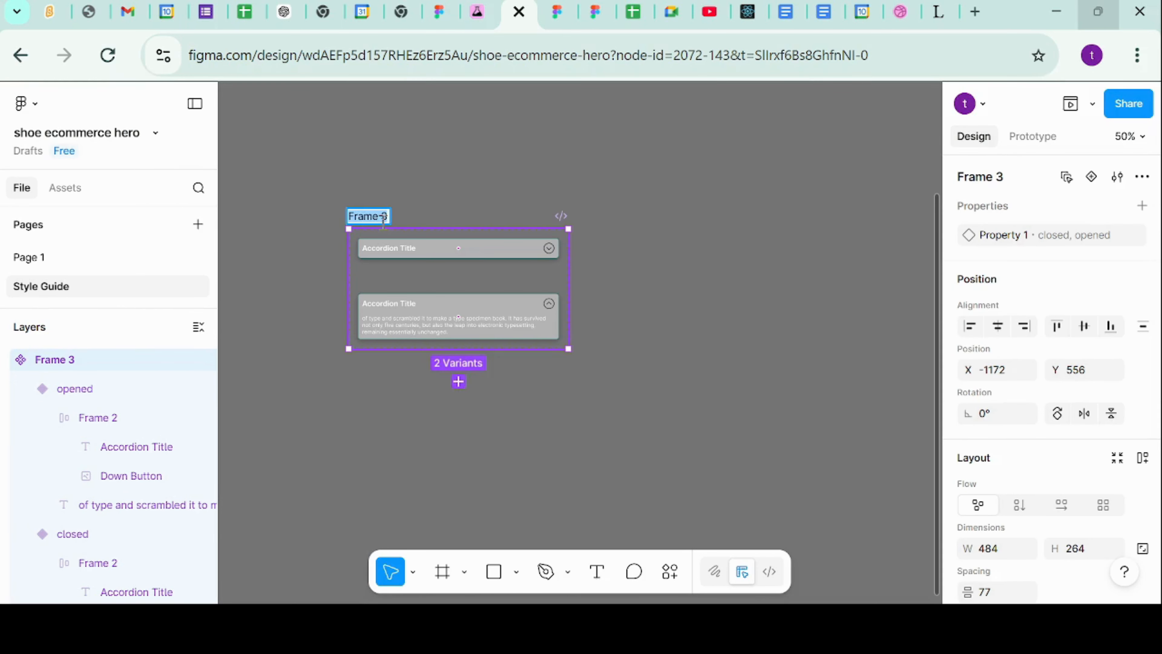
type("accordion")
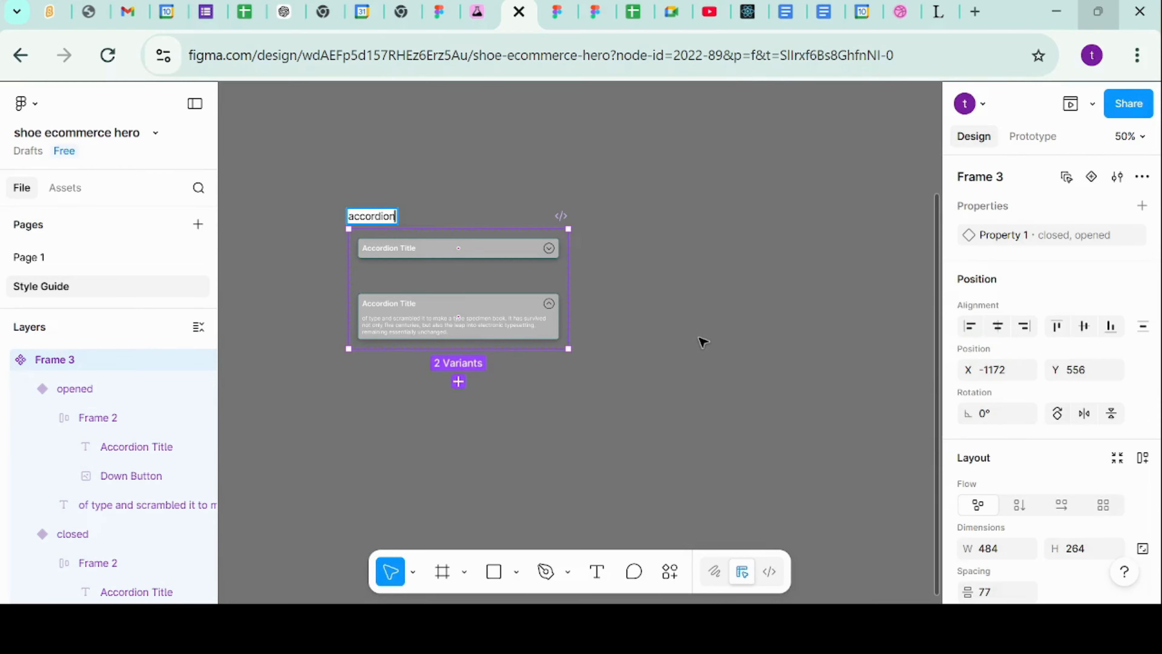
left_click(700, 339)
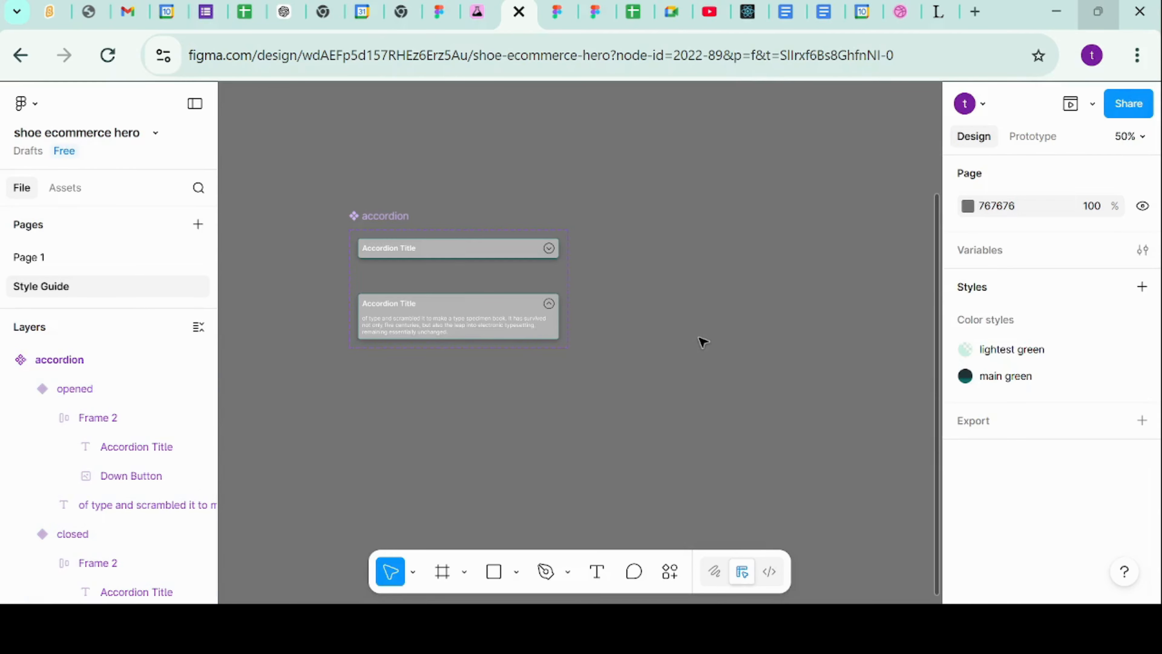
Step: Add a prototype interaction from the closed variant that changes to opened on click with Smart animate, Ease out, 300ms
left_click(1033, 136)
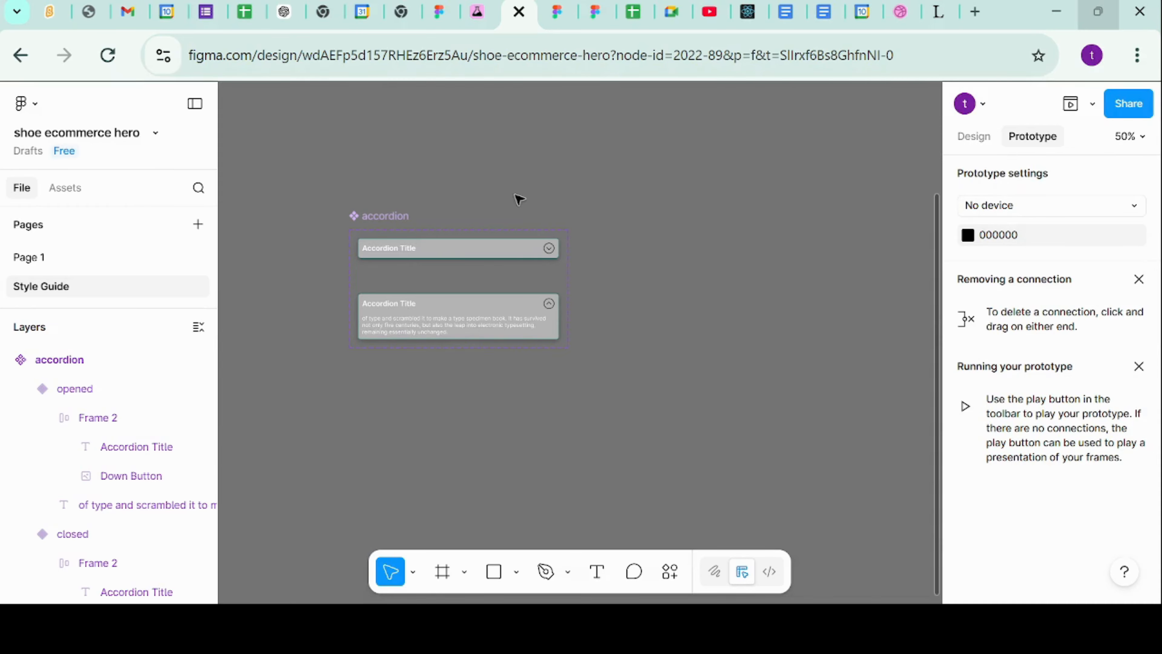
left_click(458, 259)
left_click_drag(458, 259, 459, 305)
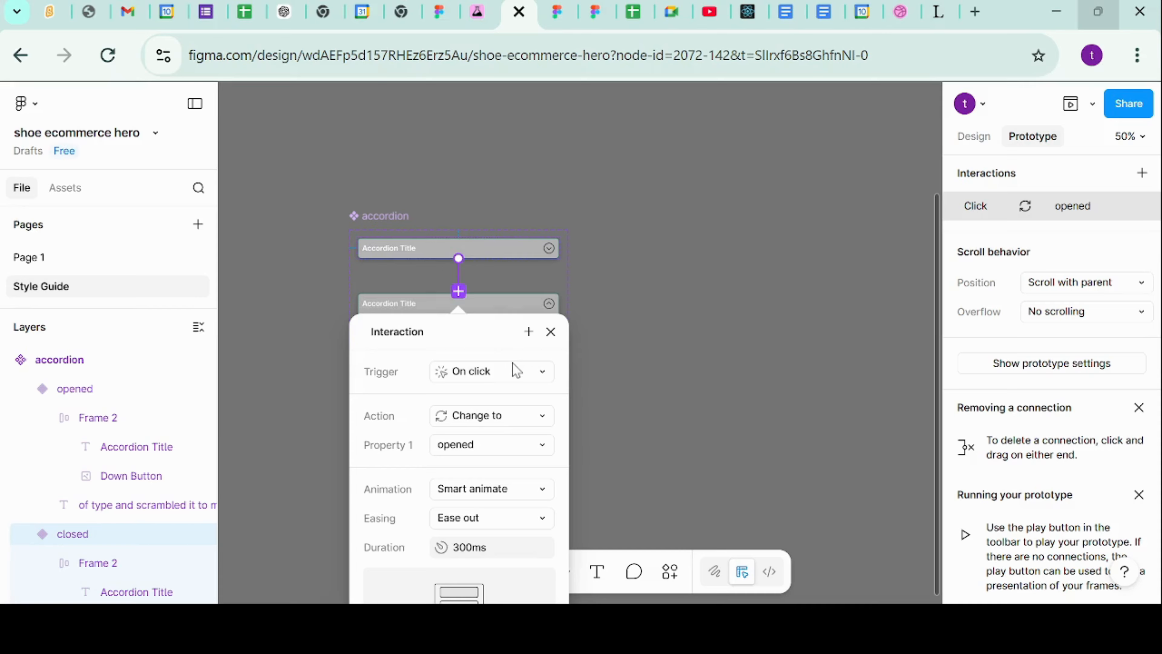
scroll(495, 444, "down", 5)
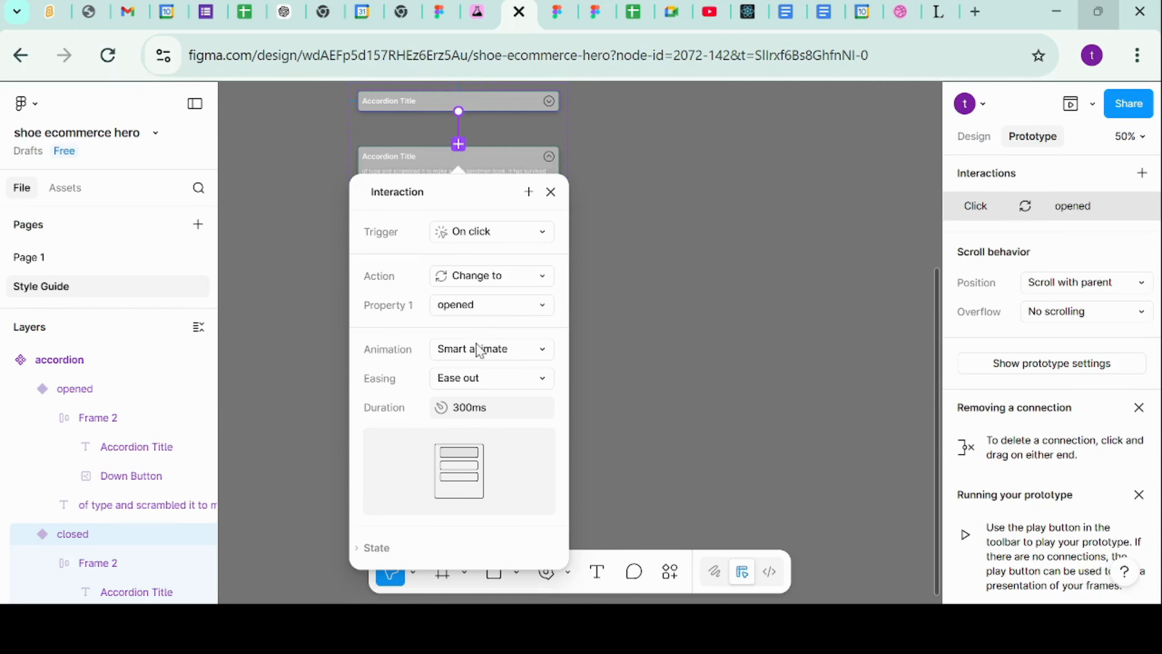
left_click(671, 398)
scroll(670, 398, "up", 5)
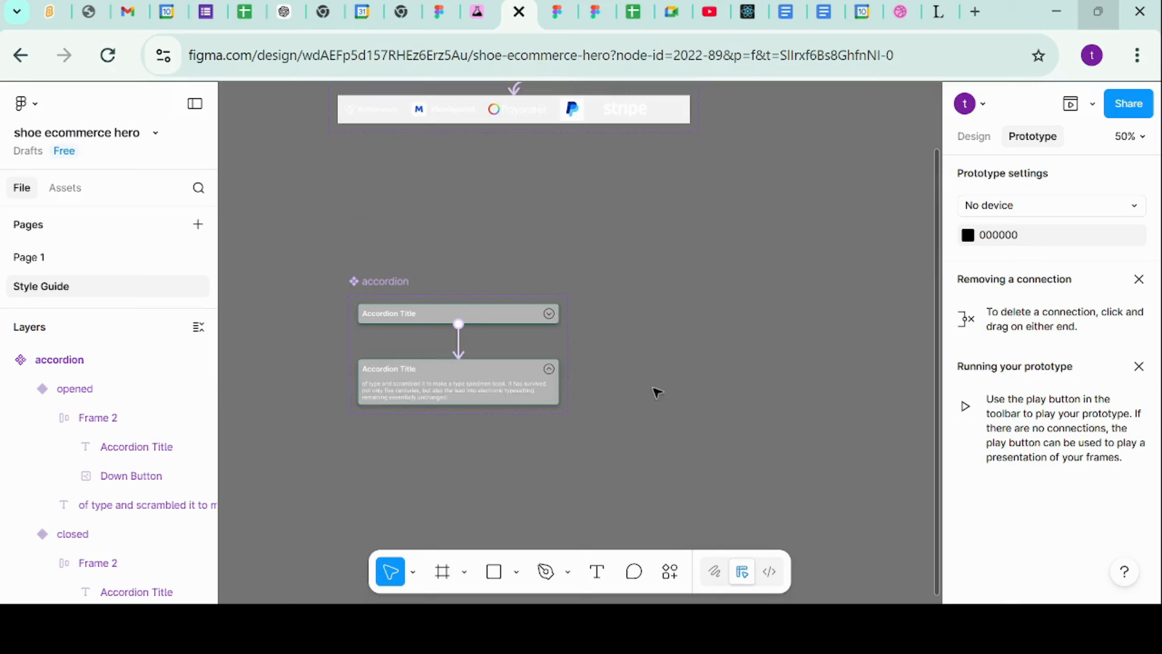
Step: Add a prototype interaction from the opened variant back to closed on click with Smart animate, Ease out, 300ms
left_click(502, 392)
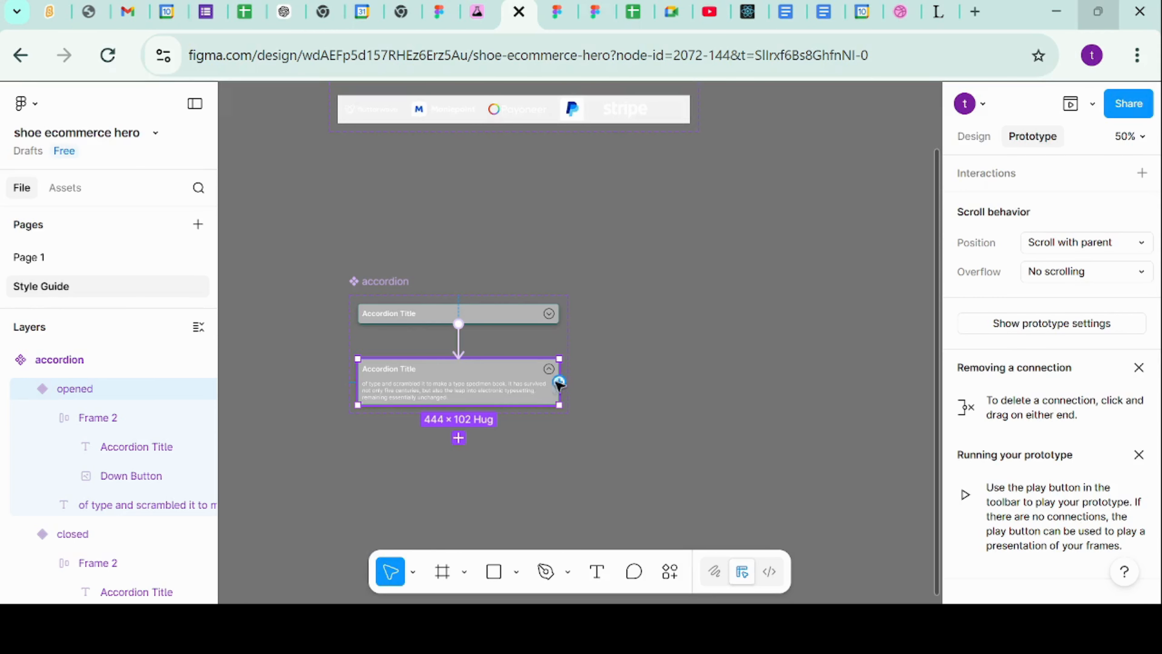
left_click_drag(559, 381, 486, 329)
left_click_drag(470, 358, 502, 316)
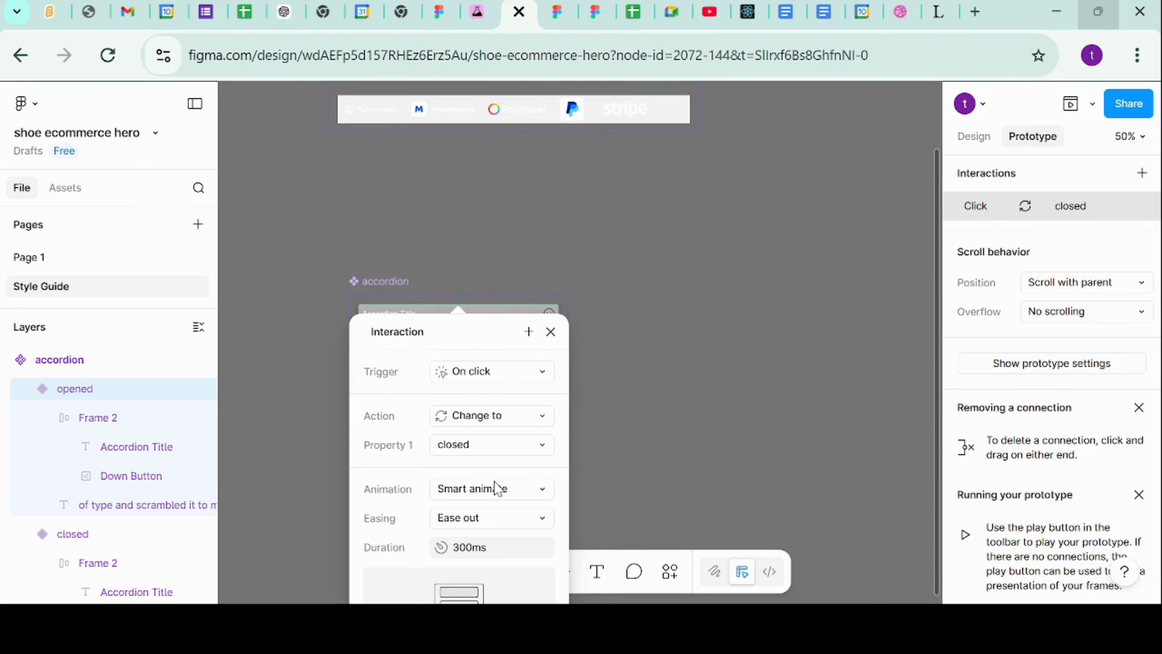
scroll(494, 481, "down", 1)
scroll(498, 488, "down", 1)
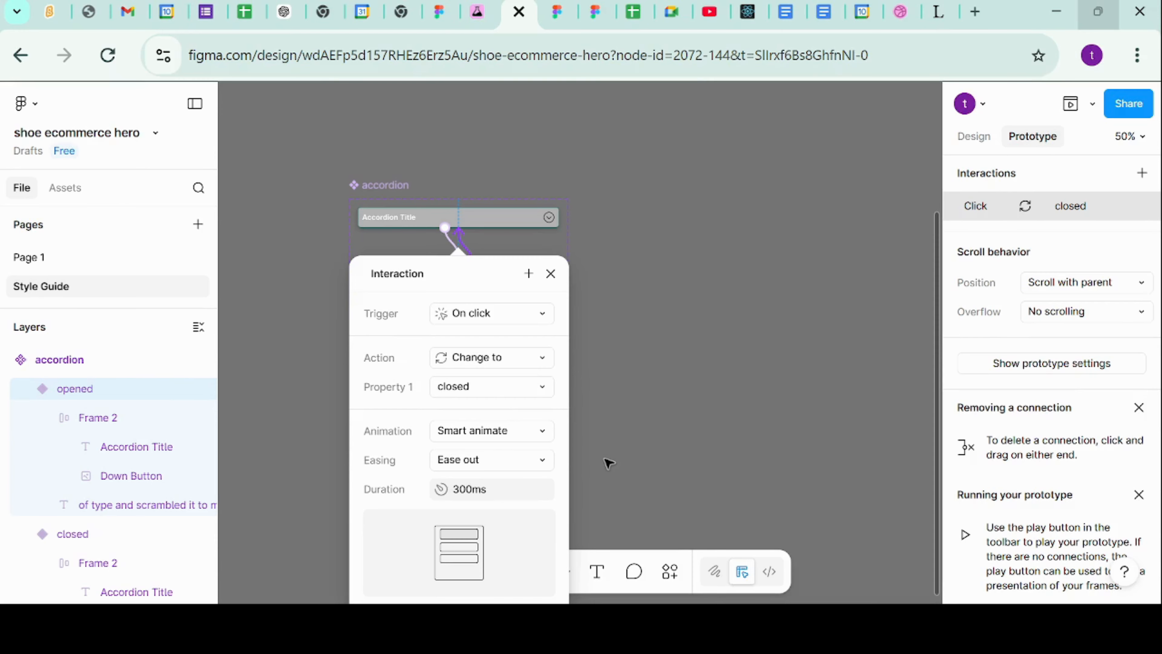
left_click(606, 460)
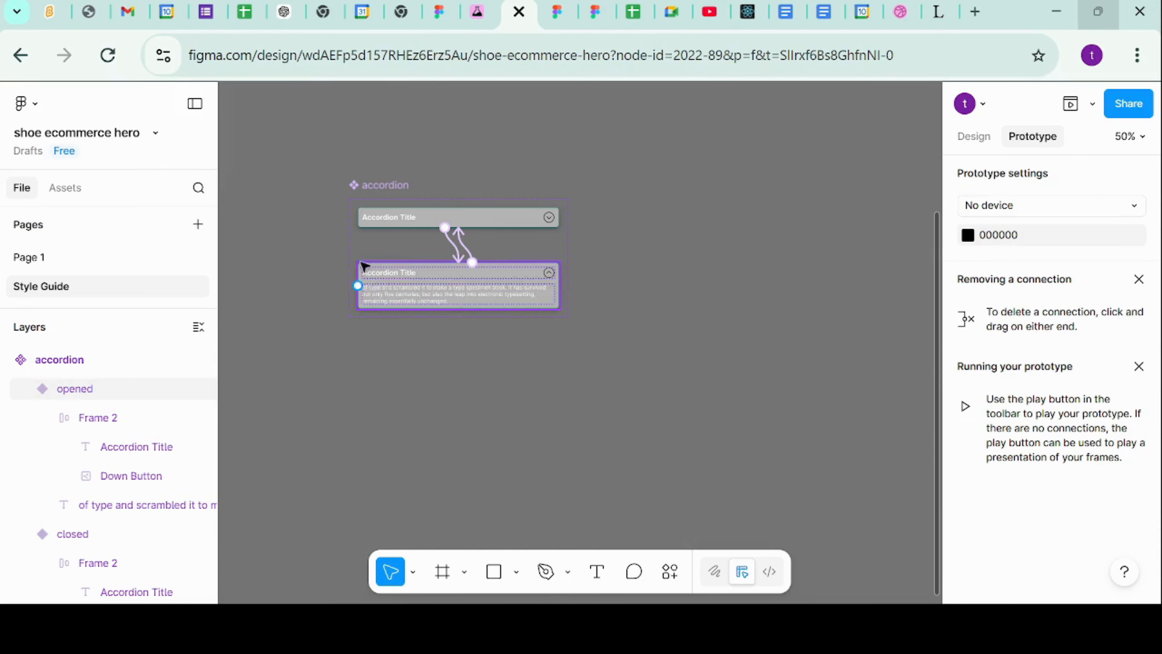
Step: Open Page 1 and show the Frequently Asked Questions section at 50% zoom
left_click(37, 260)
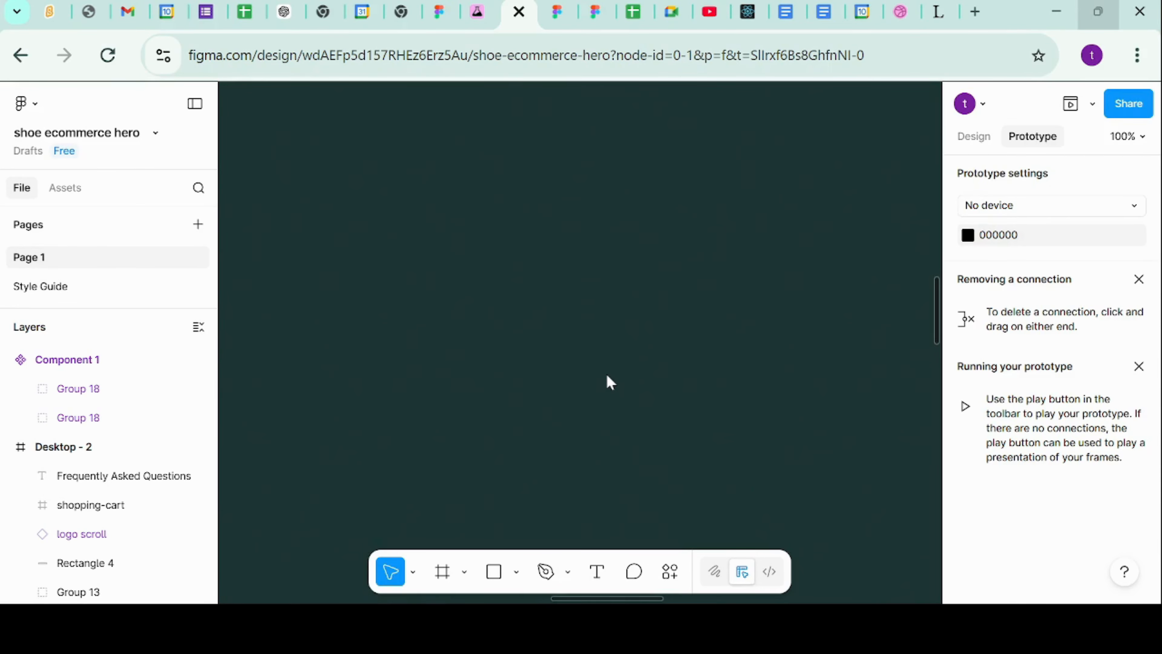
scroll(608, 376, "up", 1)
scroll(608, 376, "down", 1)
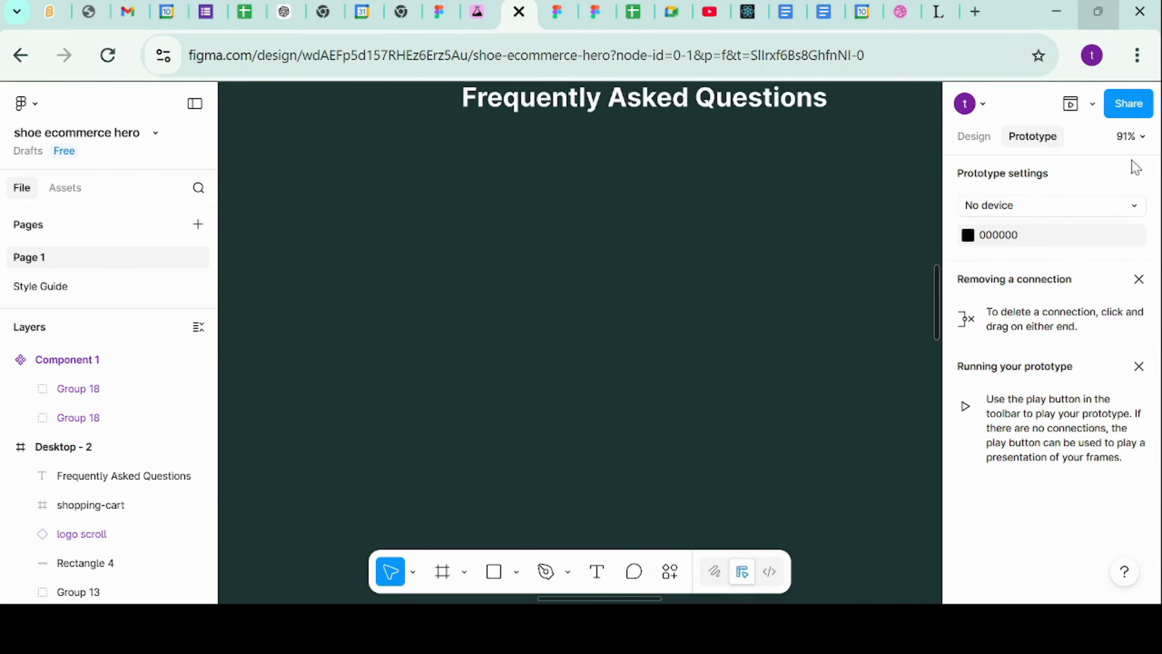
left_click(1130, 137)
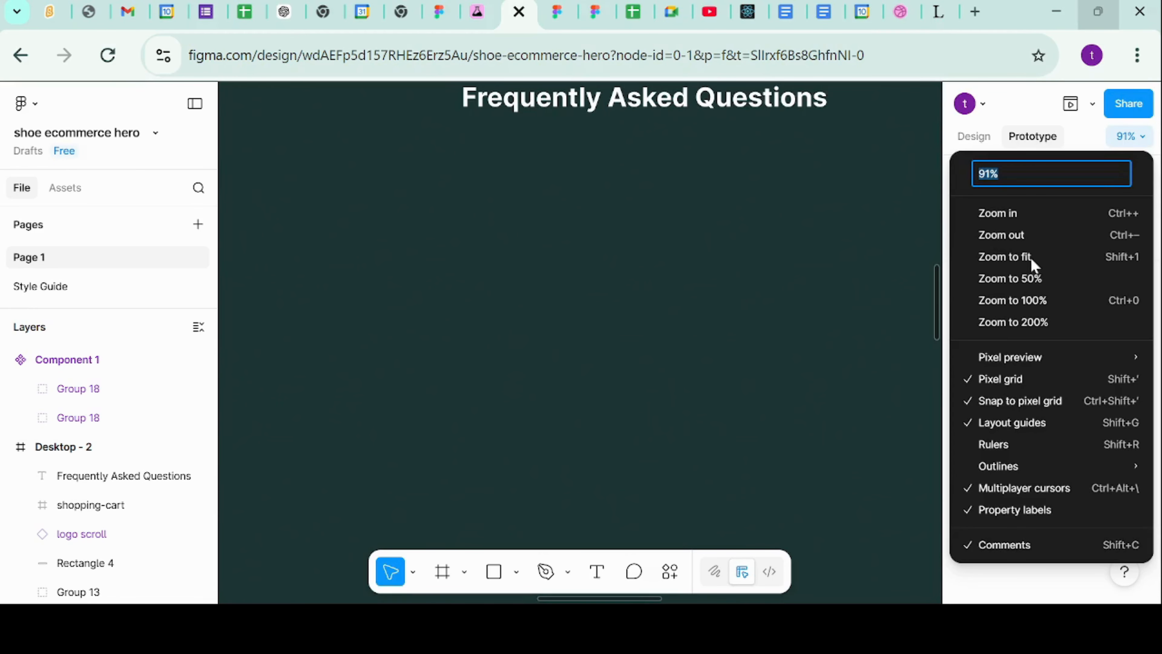
left_click(1019, 276)
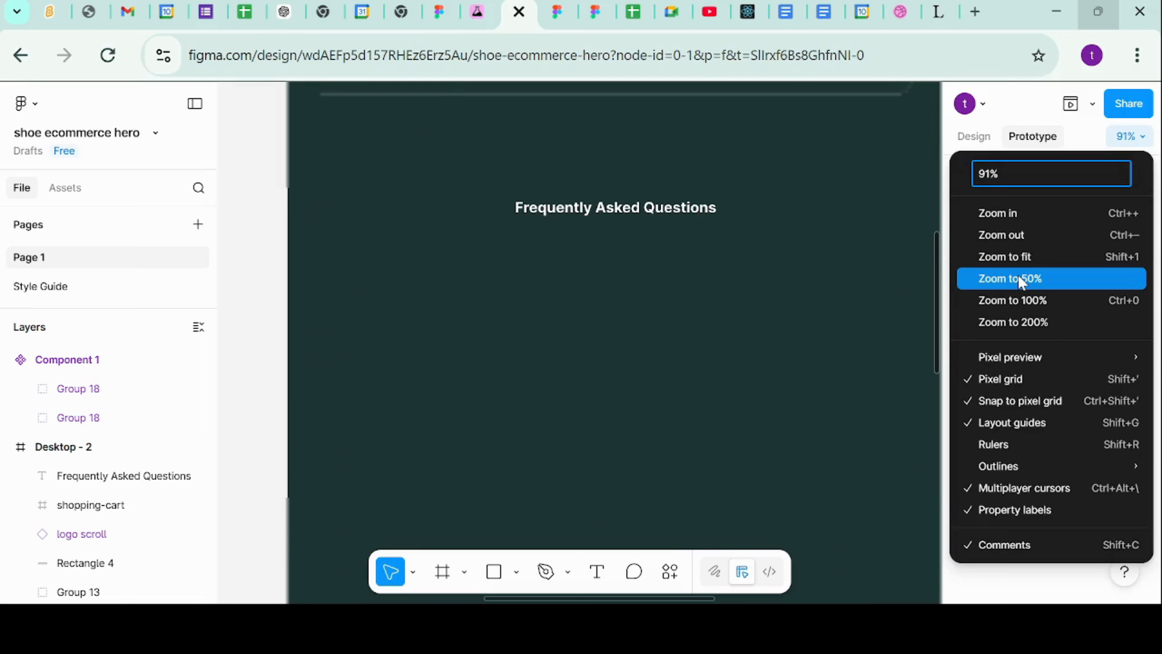
Step: Add the text "These are the questions people ask us, read through" below the Frequently Asked Questions heading
left_click(1018, 277)
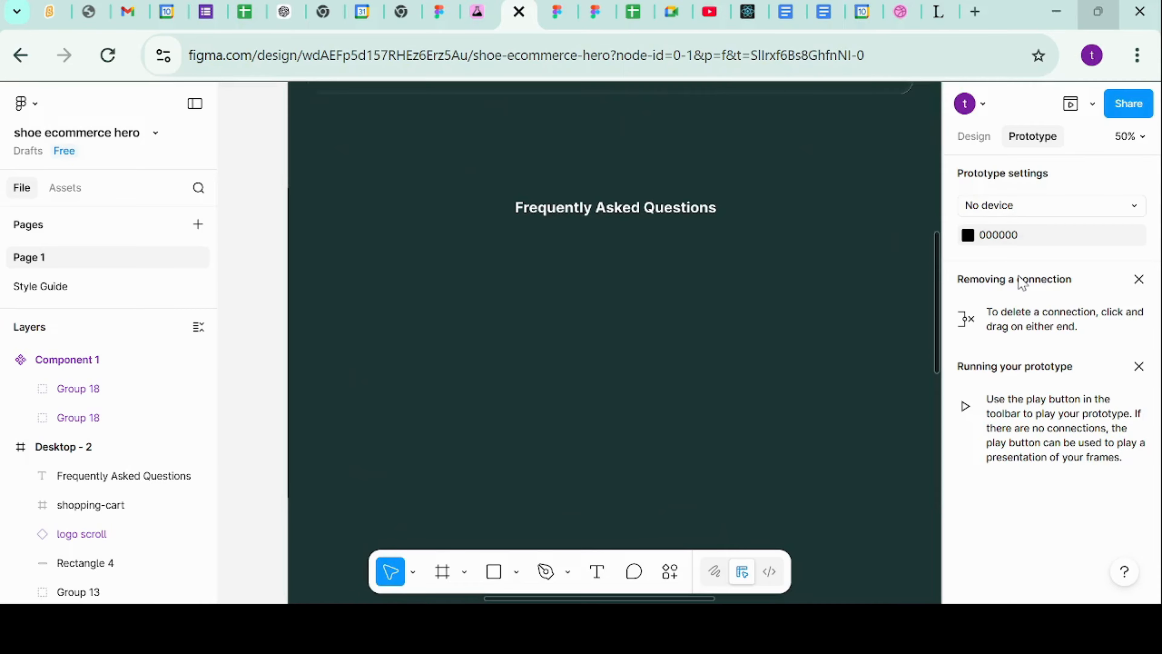
key("t")
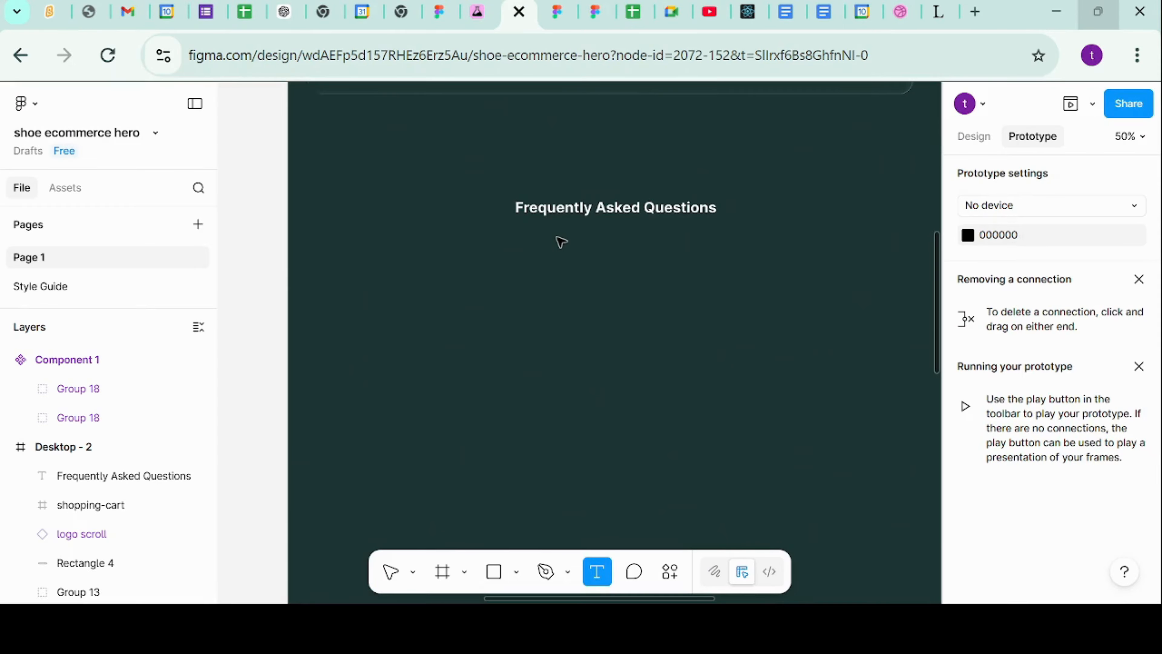
left_click(557, 237)
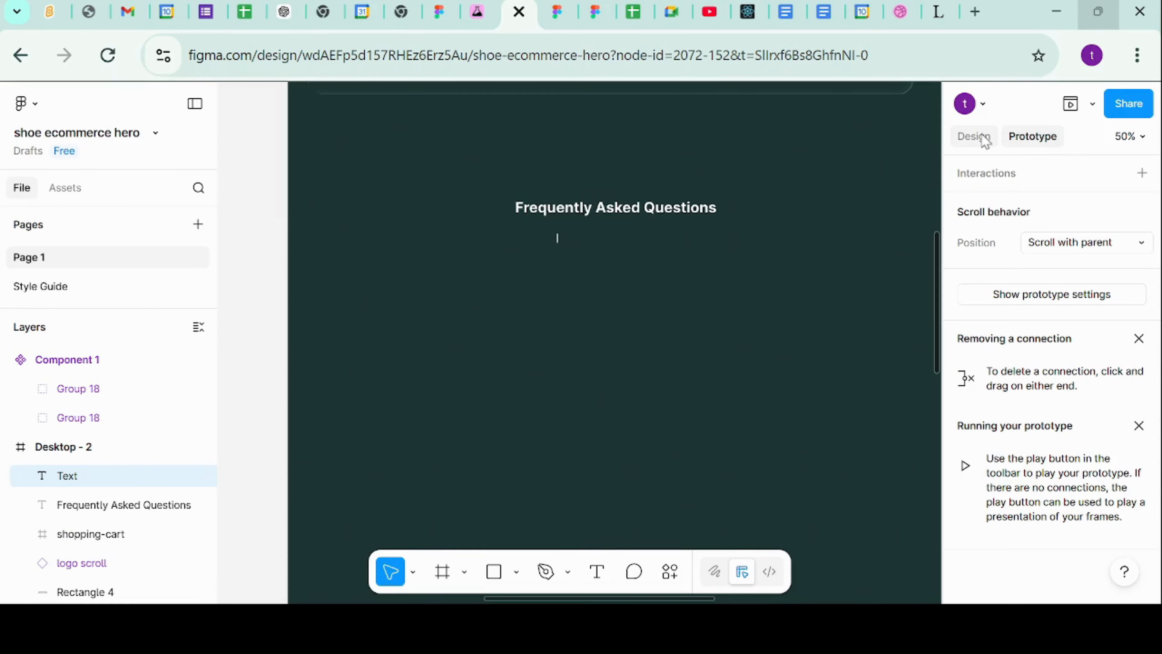
left_click(556, 248)
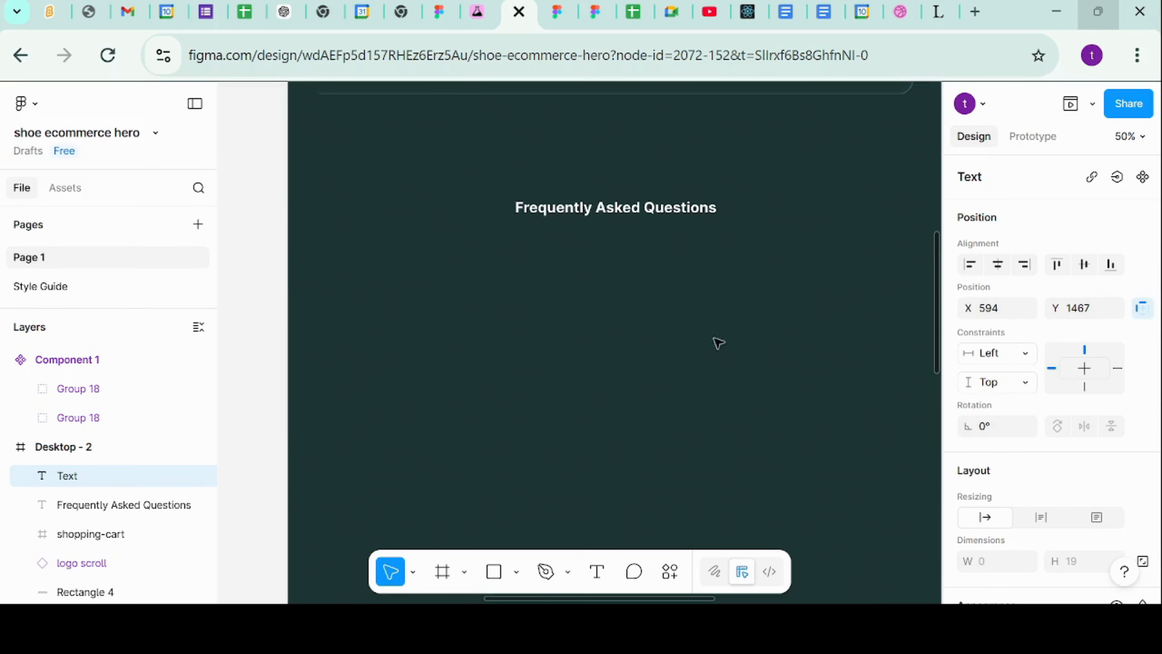
left_click(596, 570)
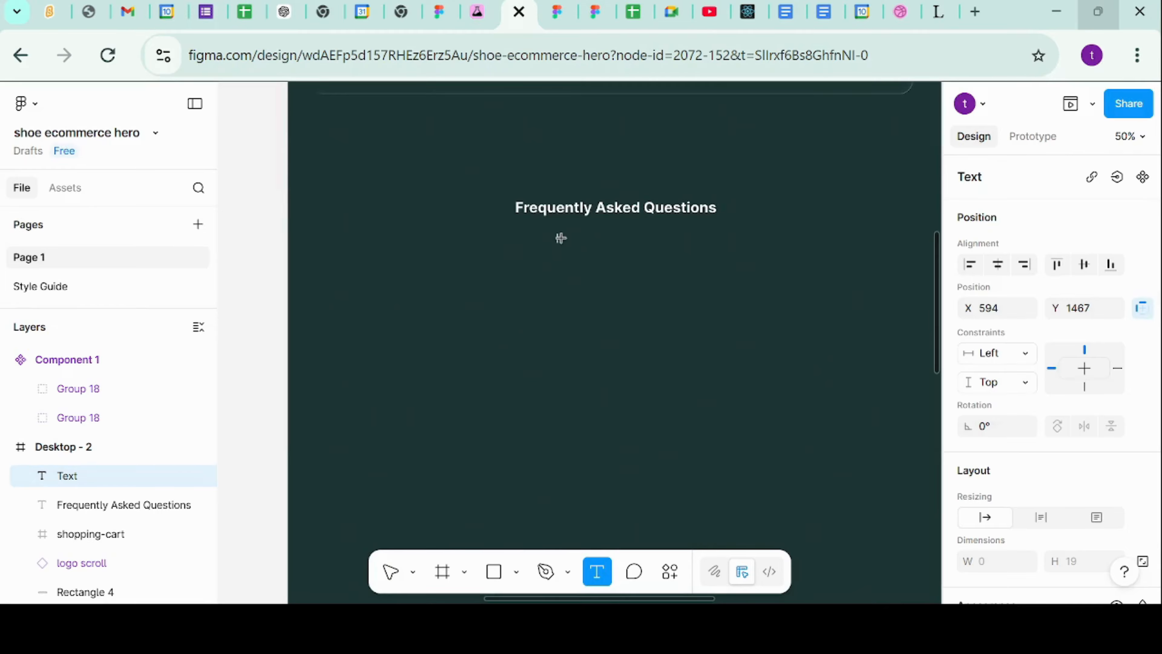
type("These are the")
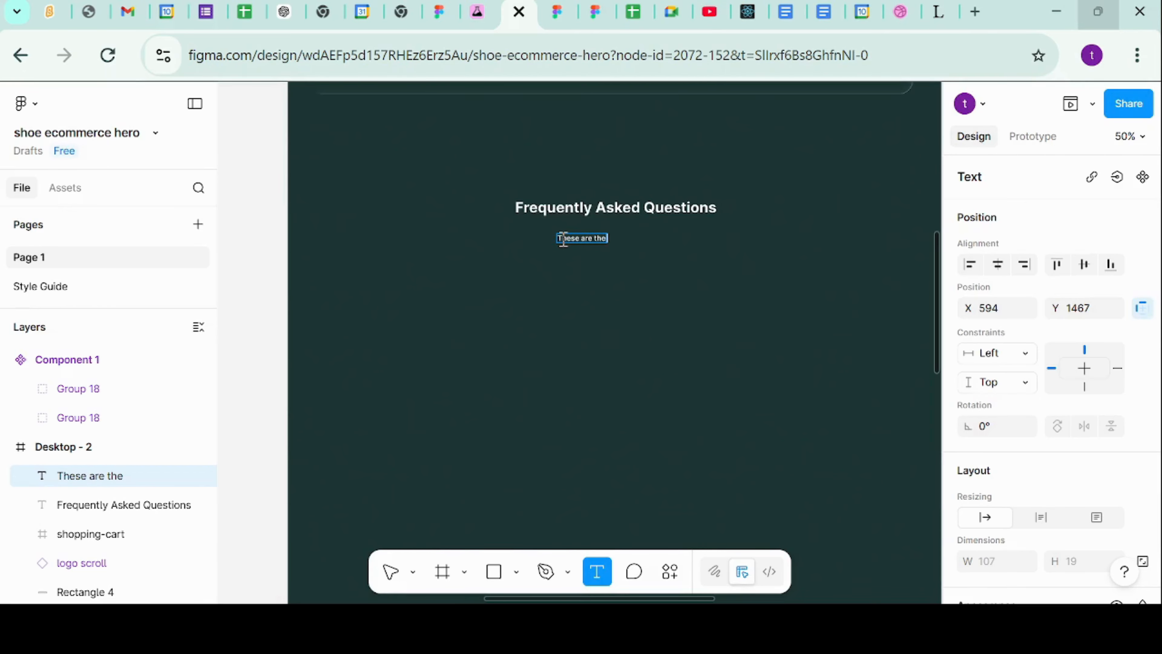
type(" questions people as")
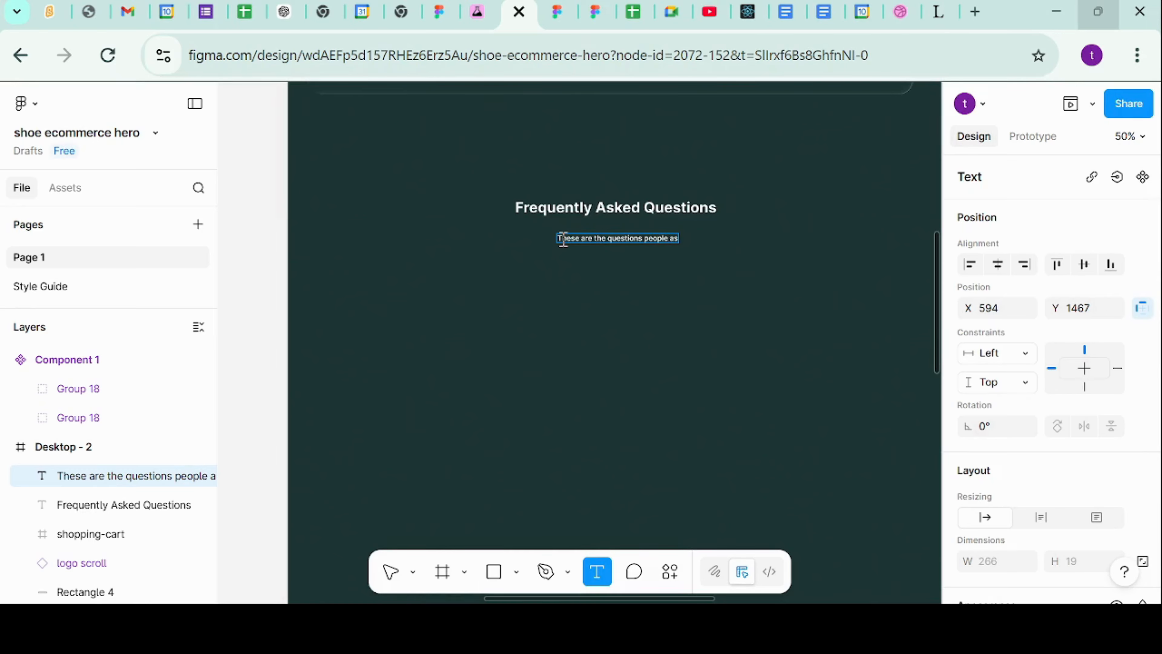
type("k us, read through")
left_click(611, 309)
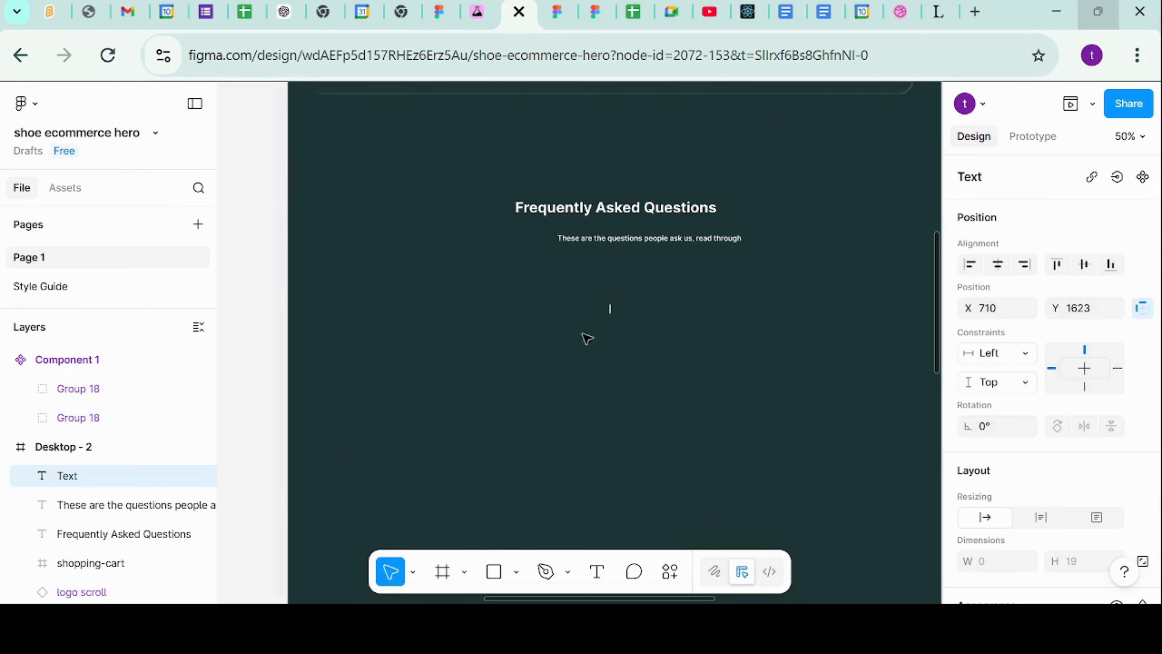
left_click(661, 318)
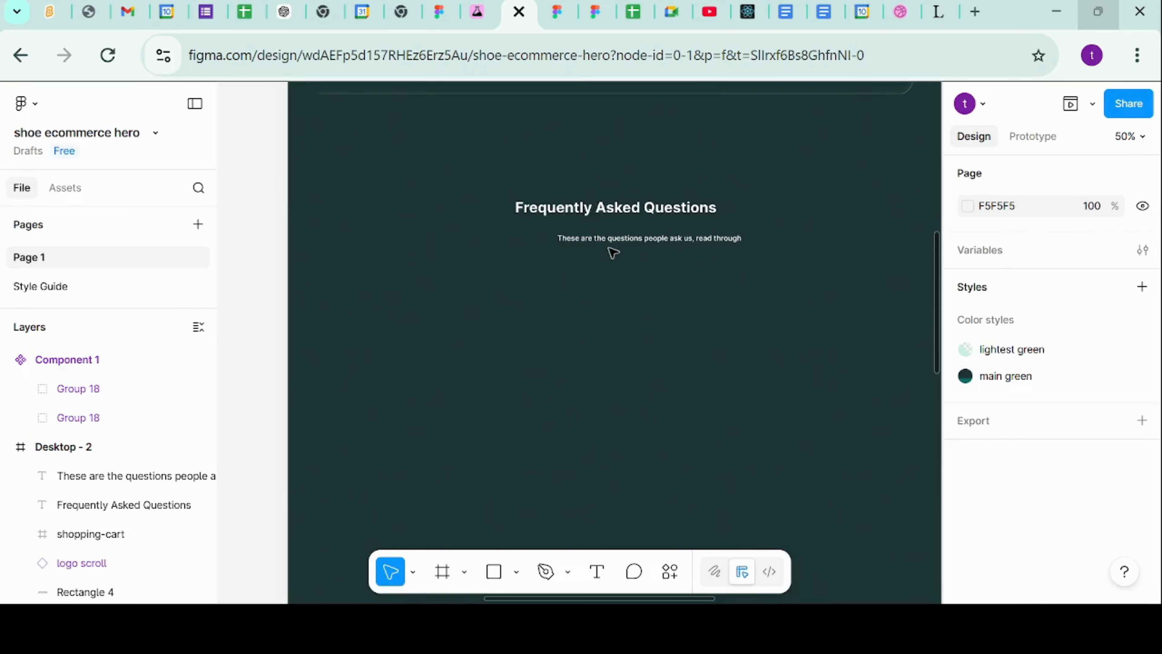
Step: Move the subtitle up close beneath the Frequently Asked Questions heading and center it horizontally in the frame
left_click(612, 238)
left_click_drag(615, 239, 573, 234)
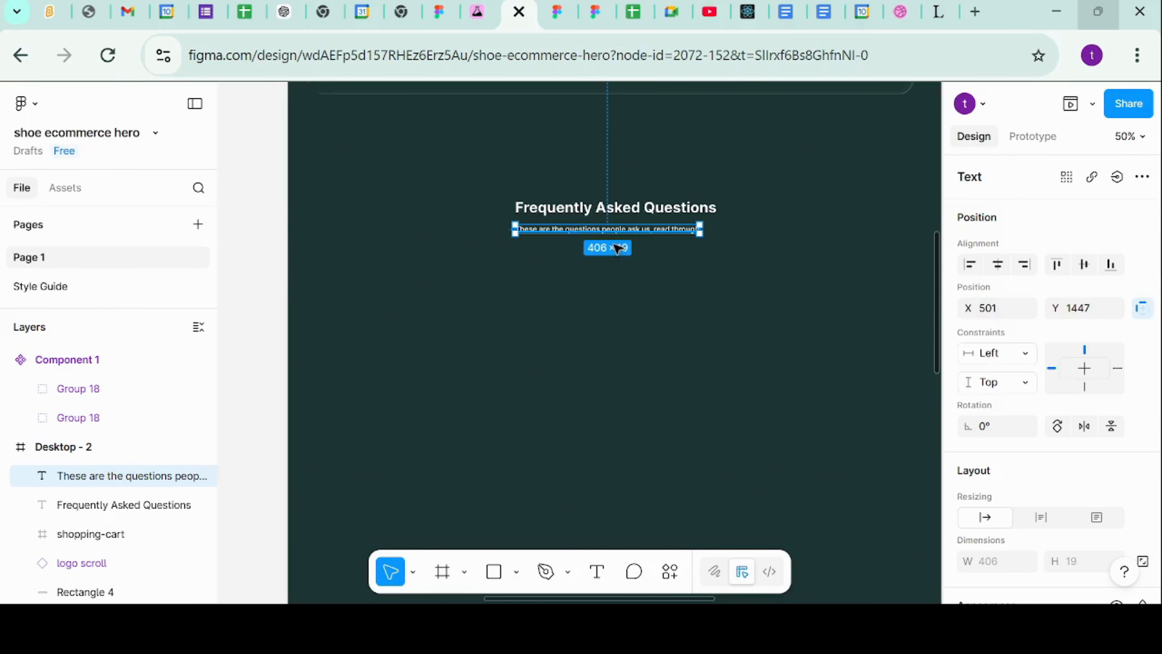
left_click(997, 266)
left_click(573, 315)
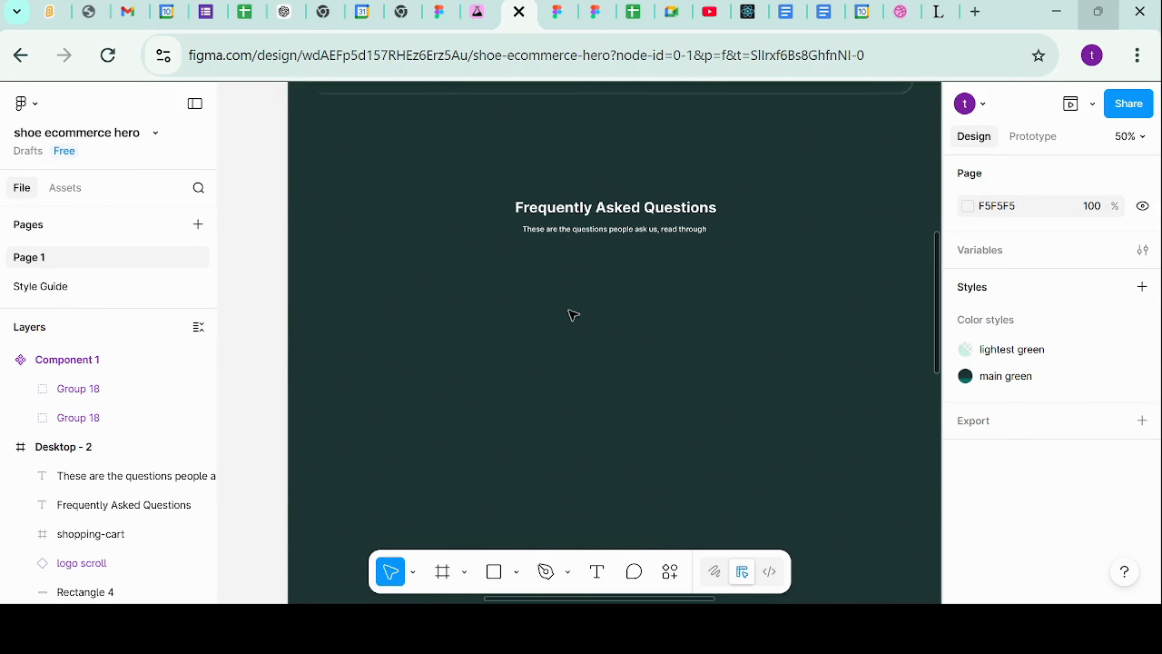
Step: Insert an instance of the accordion component and place it centered just below the FAQ subtitle
scroll(573, 315, "up", 4)
scroll(573, 316, "down", 5)
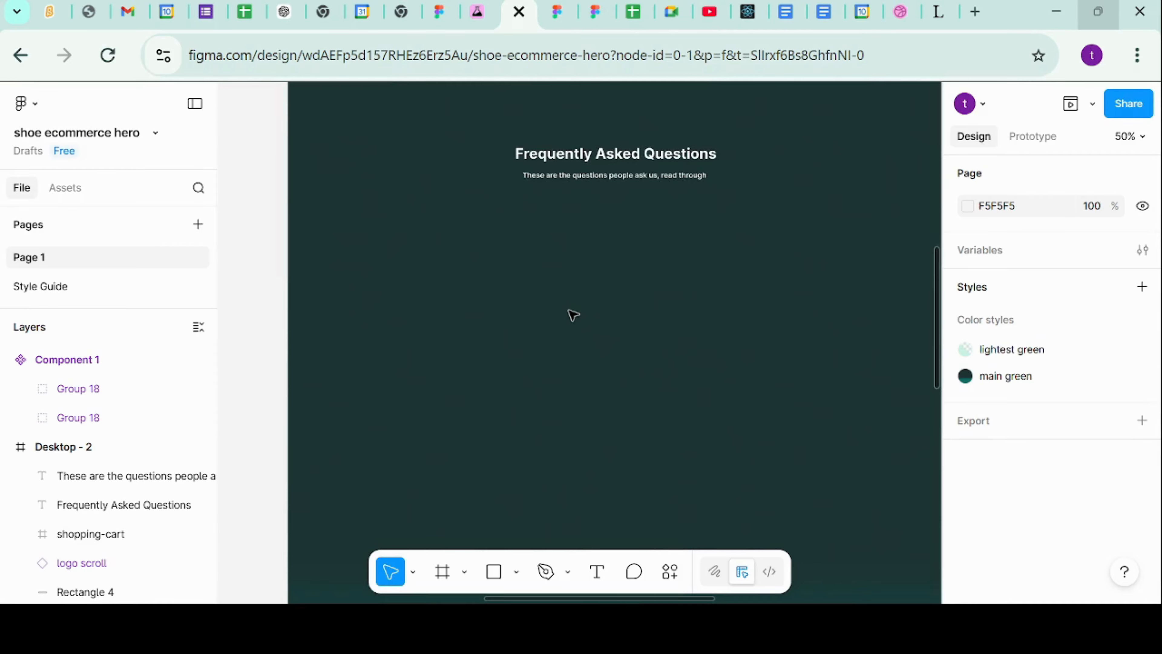
scroll(582, 390, "up", 3)
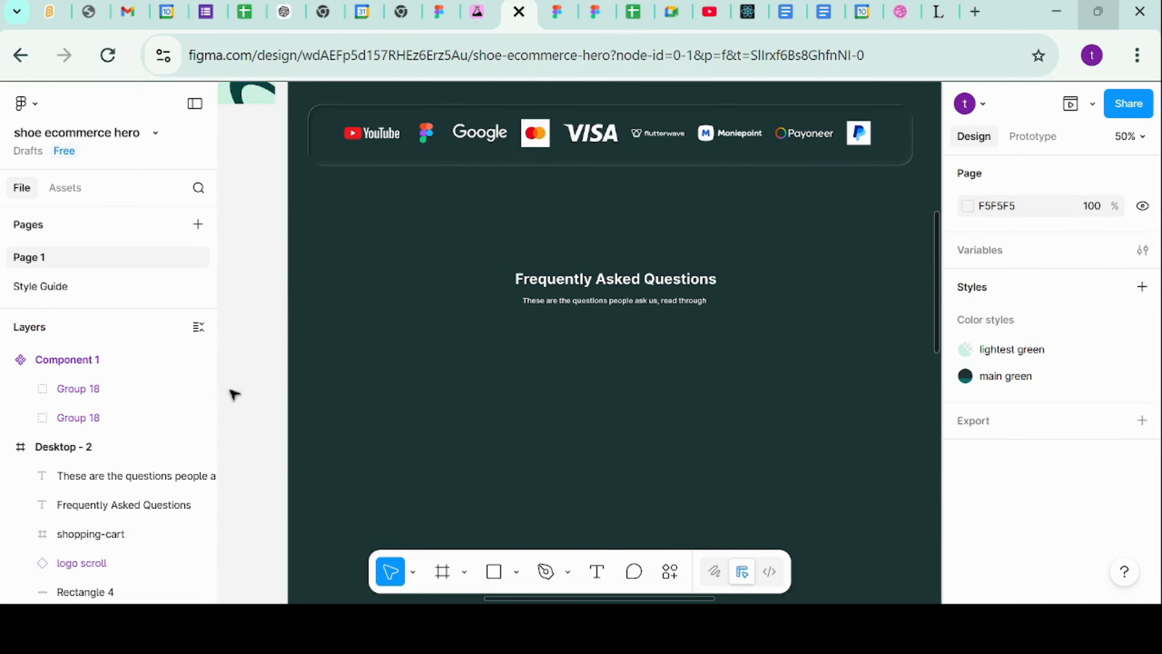
left_click(67, 187)
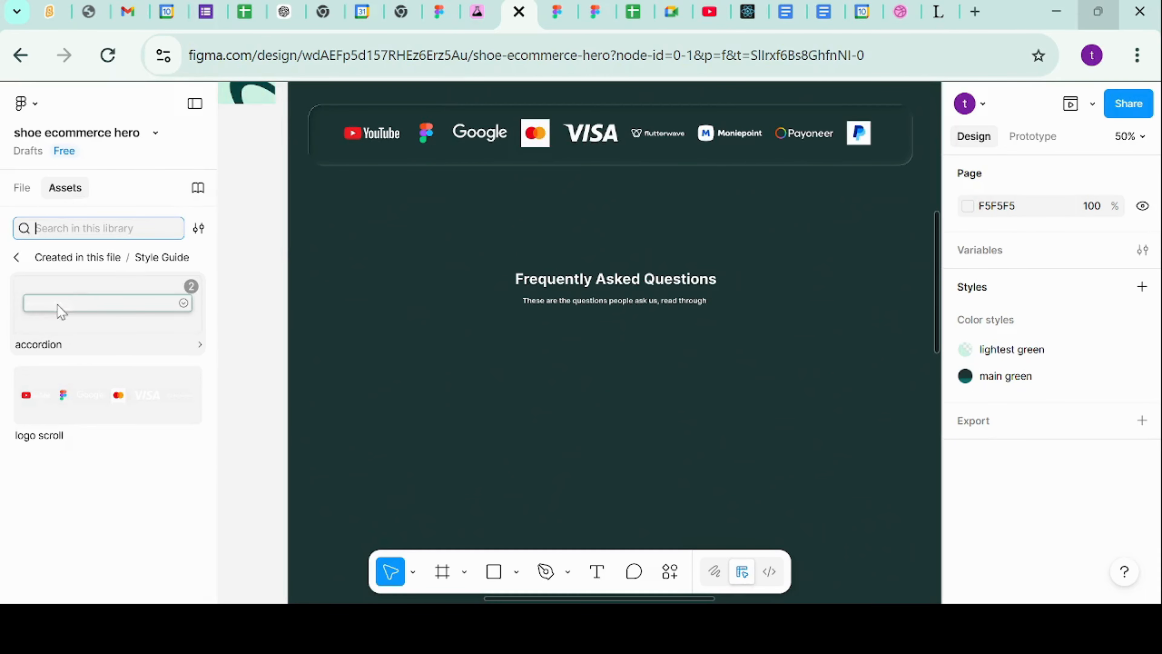
left_click(110, 318)
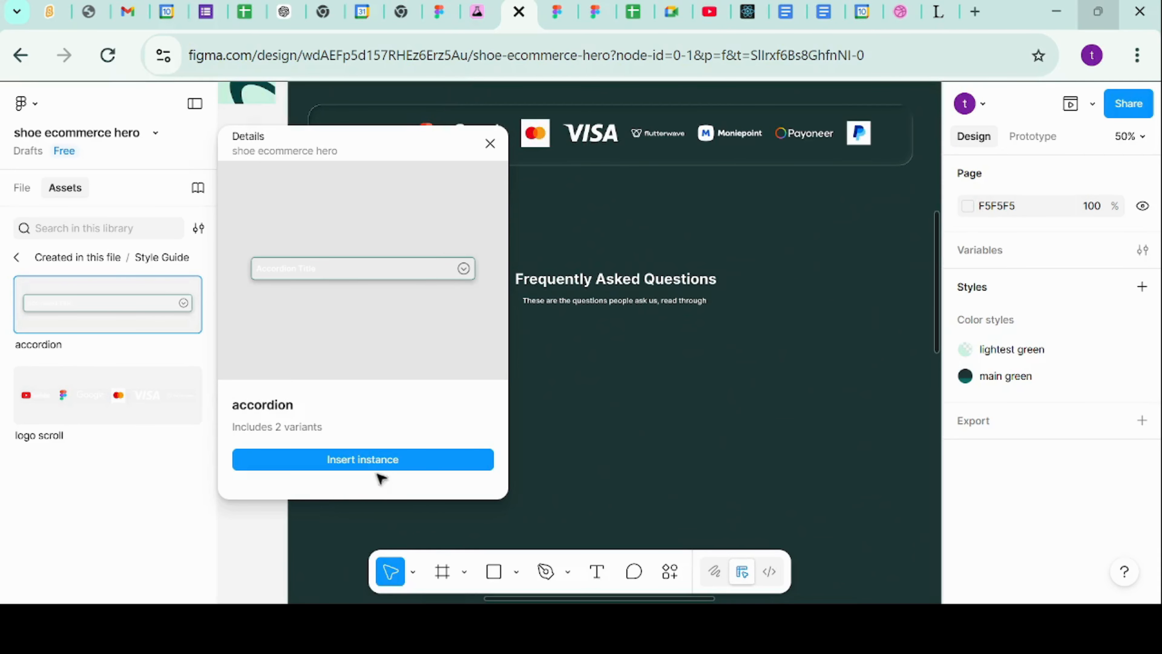
left_click(382, 463)
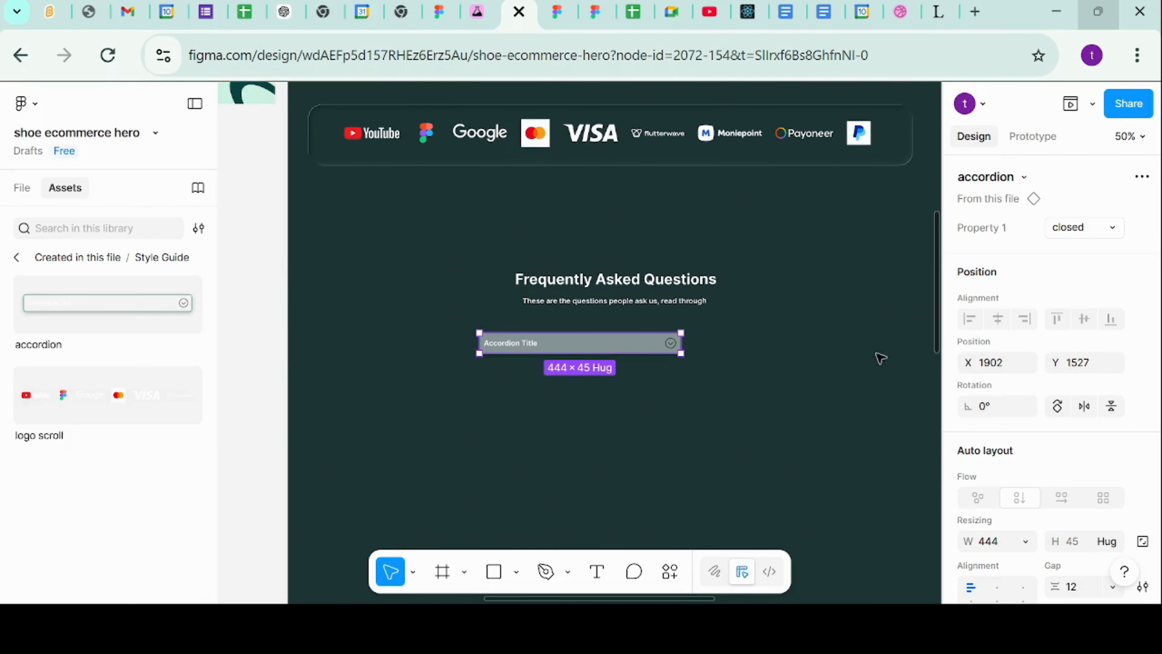
scroll(982, 355, "down", 4)
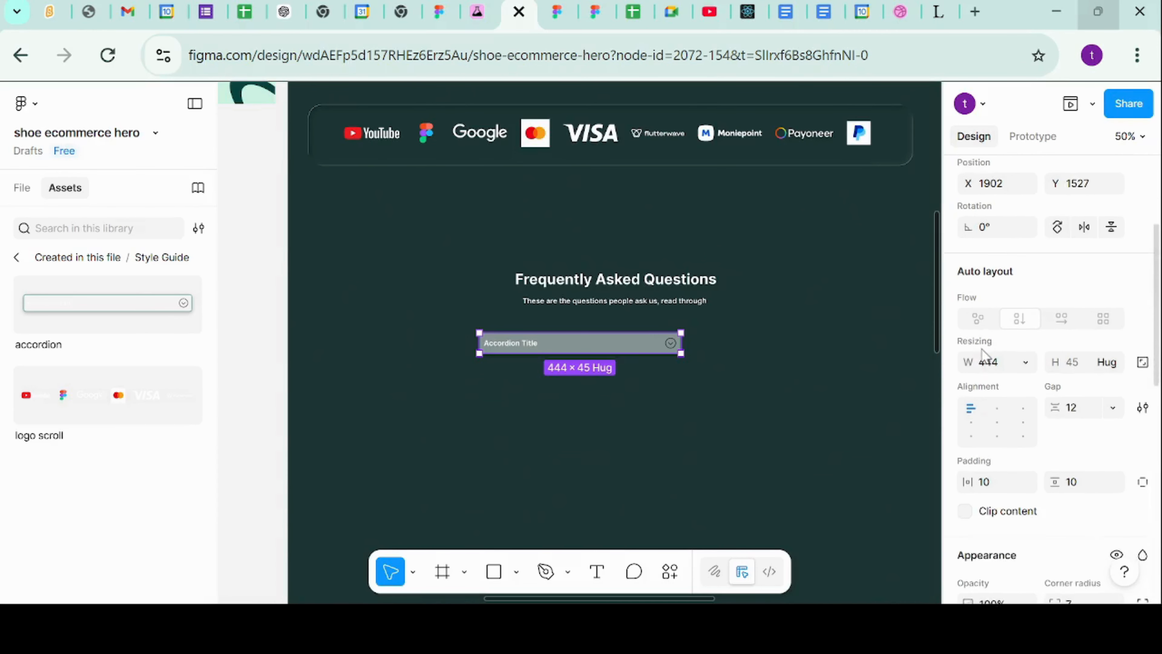
left_click_drag(600, 344, 634, 340)
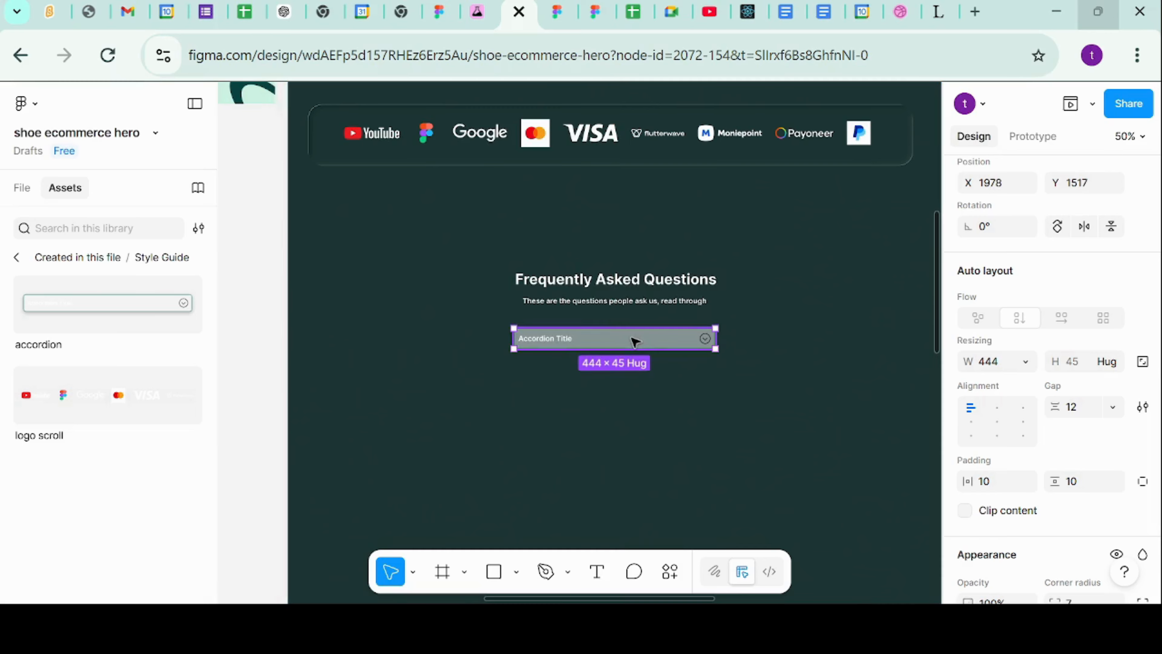
Step: Move the accordion layer into the Desktop - 2 frame, above the subtitle text layer
left_click(21, 188)
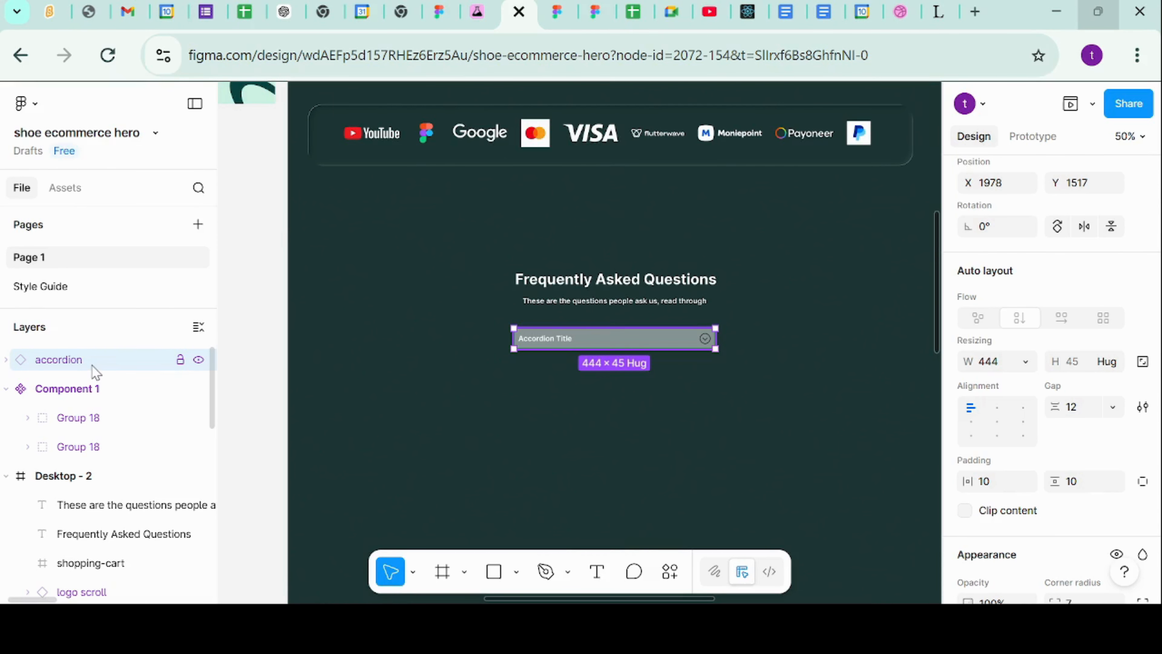
left_click_drag(92, 366, 71, 480)
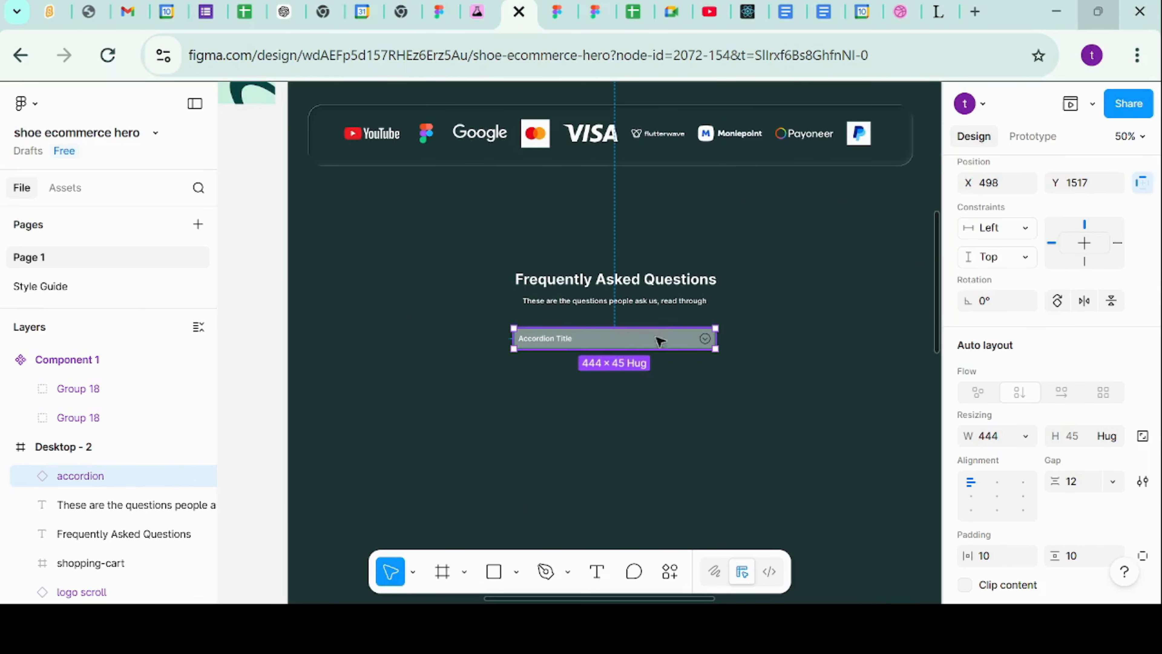
left_click(754, 389)
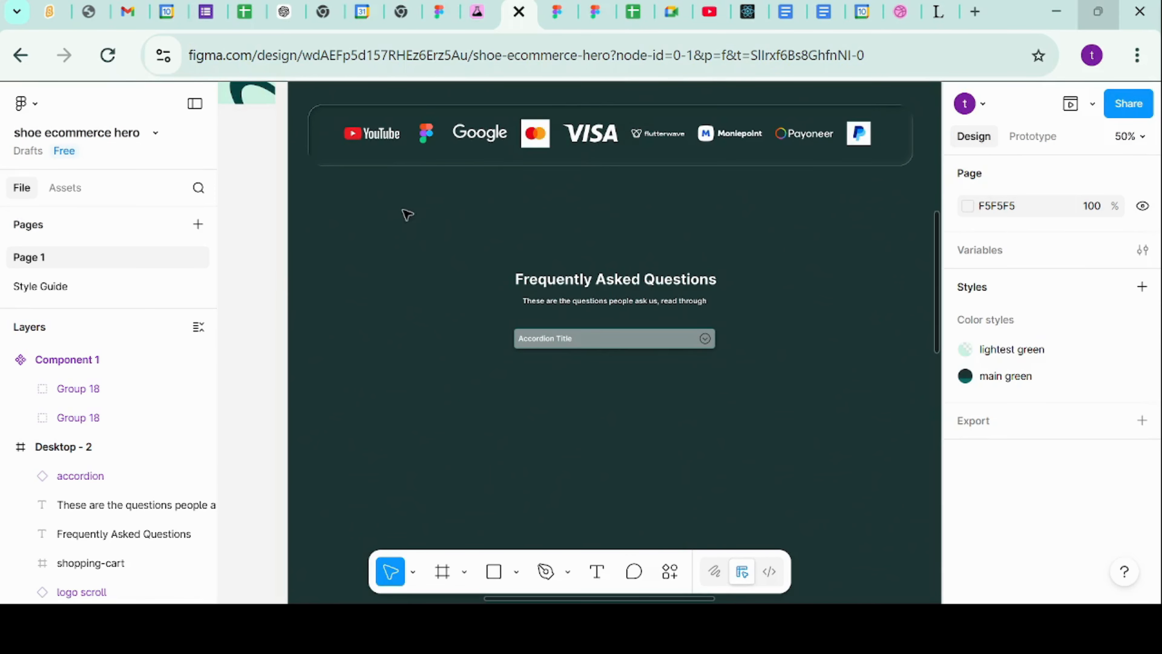
Step: Preview the dark page's prototype, test expanding the accordion in the FAQ section, and close the preview
left_click(1079, 111)
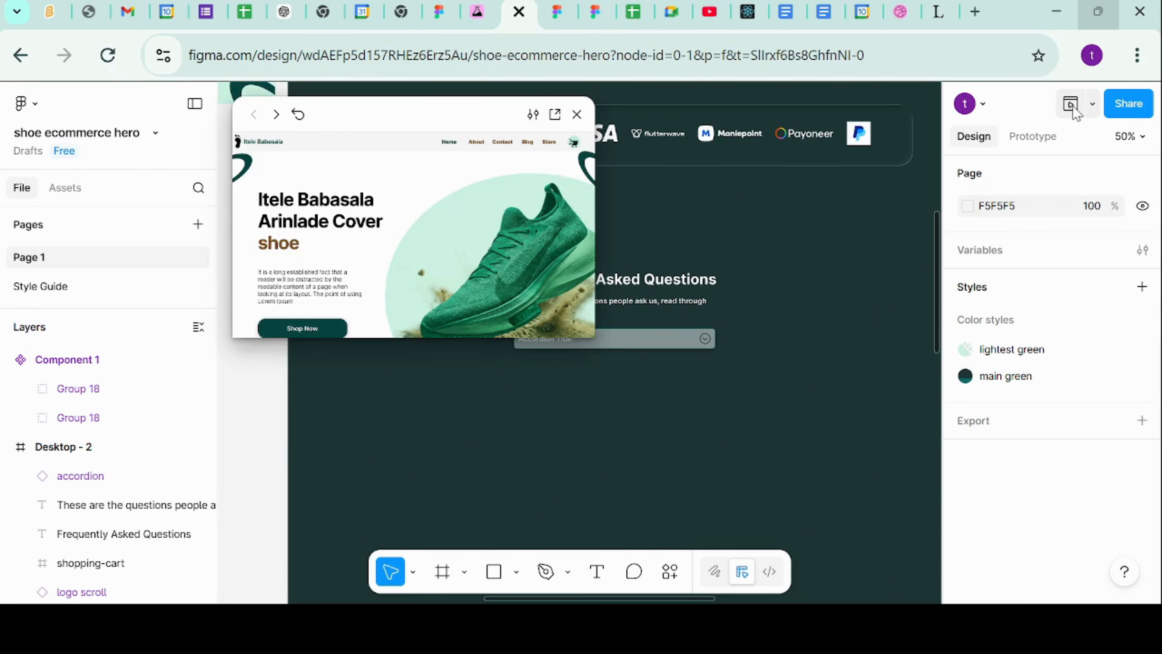
left_click(276, 116)
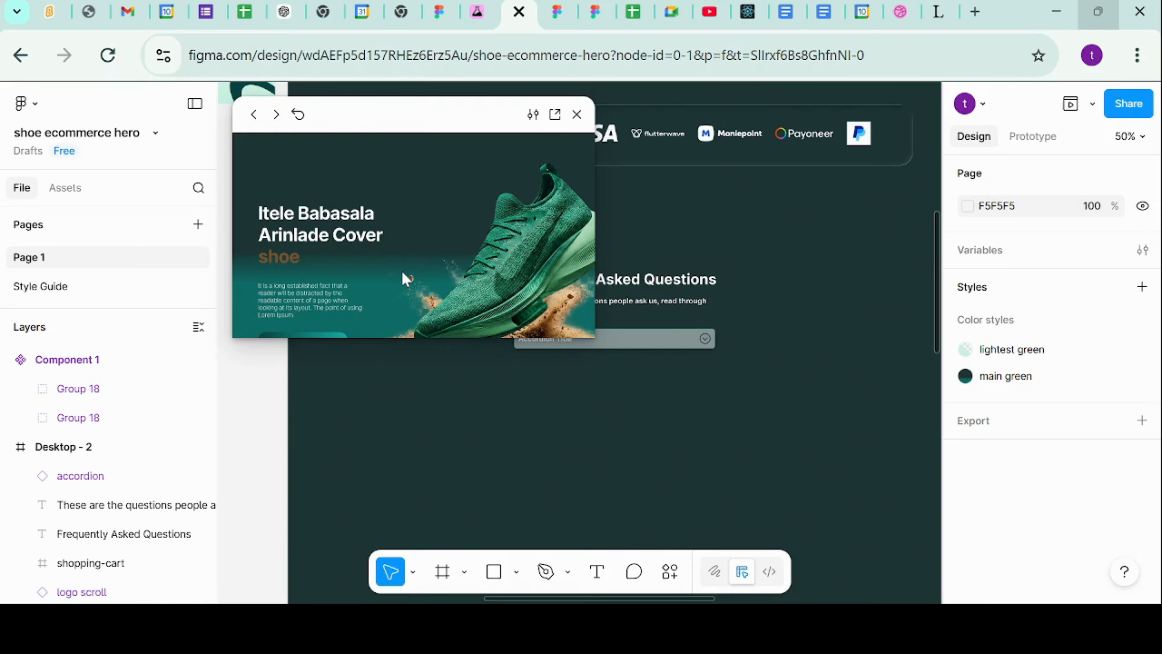
scroll(402, 275, "down", 5)
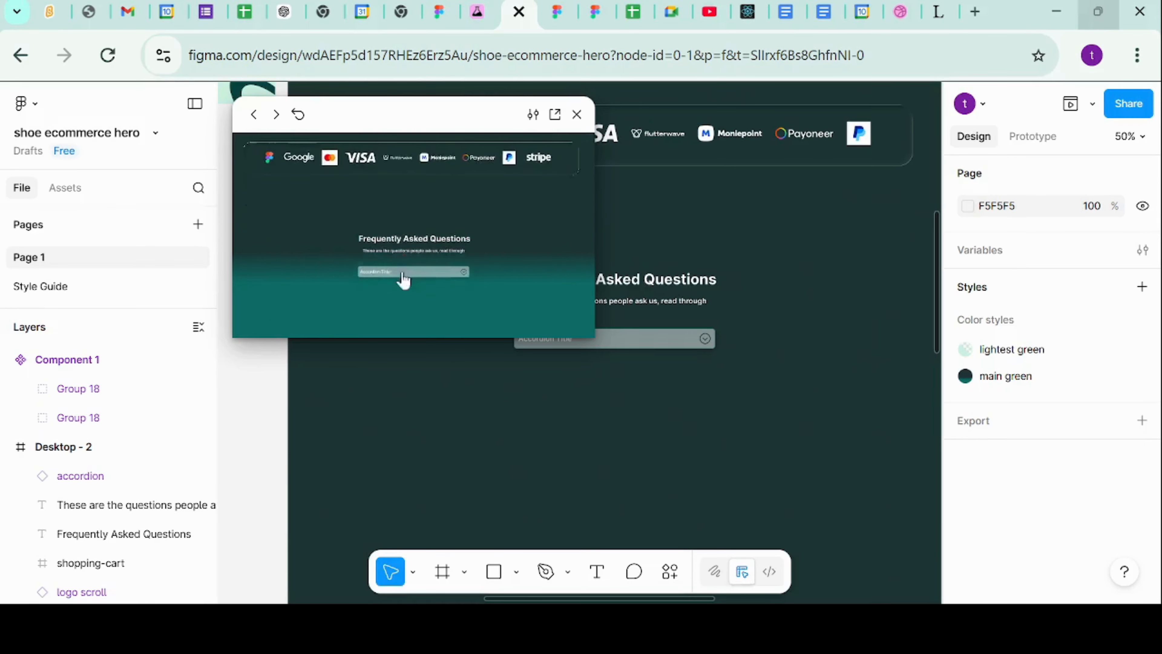
scroll(433, 237, "down", 2)
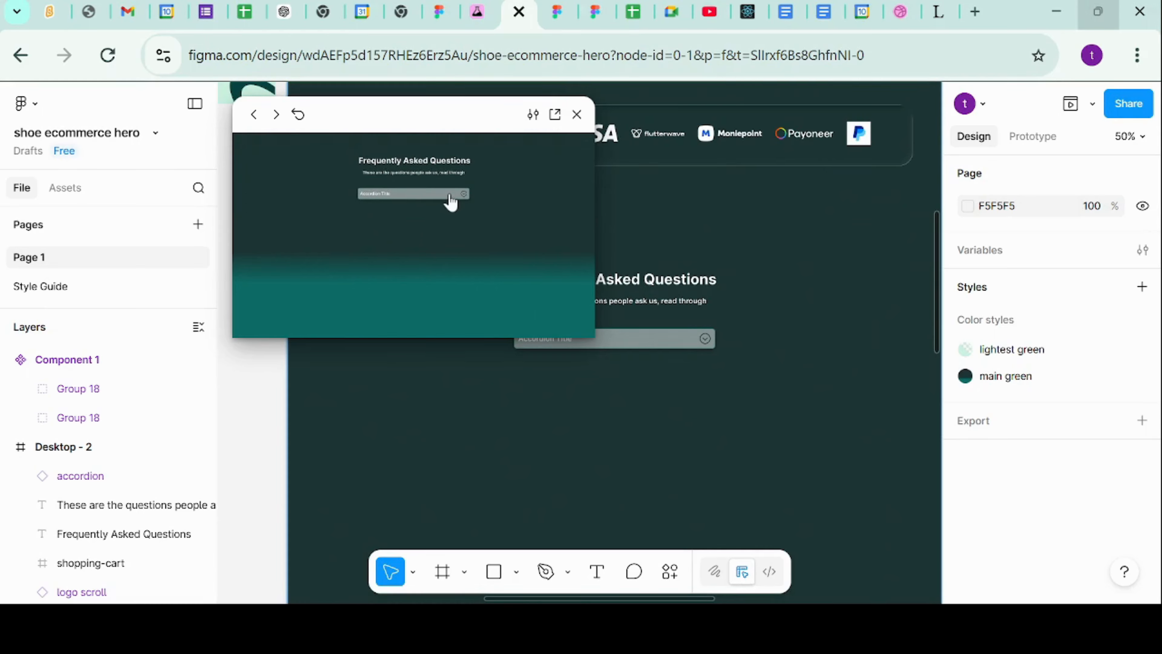
left_click(451, 202)
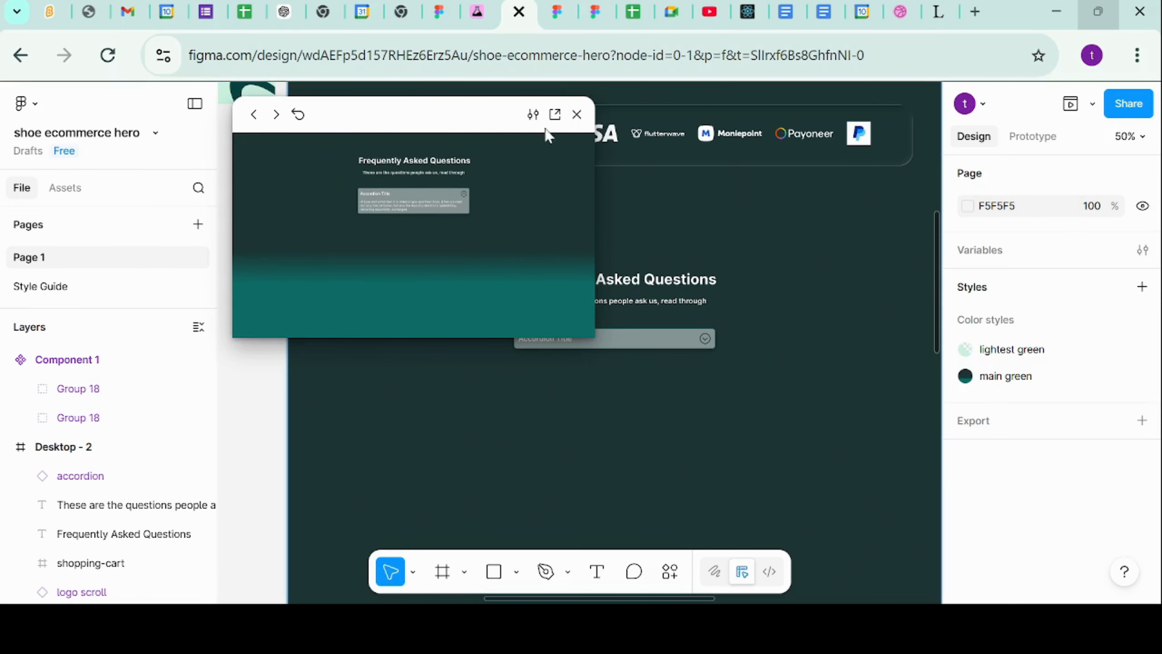
left_click(576, 114)
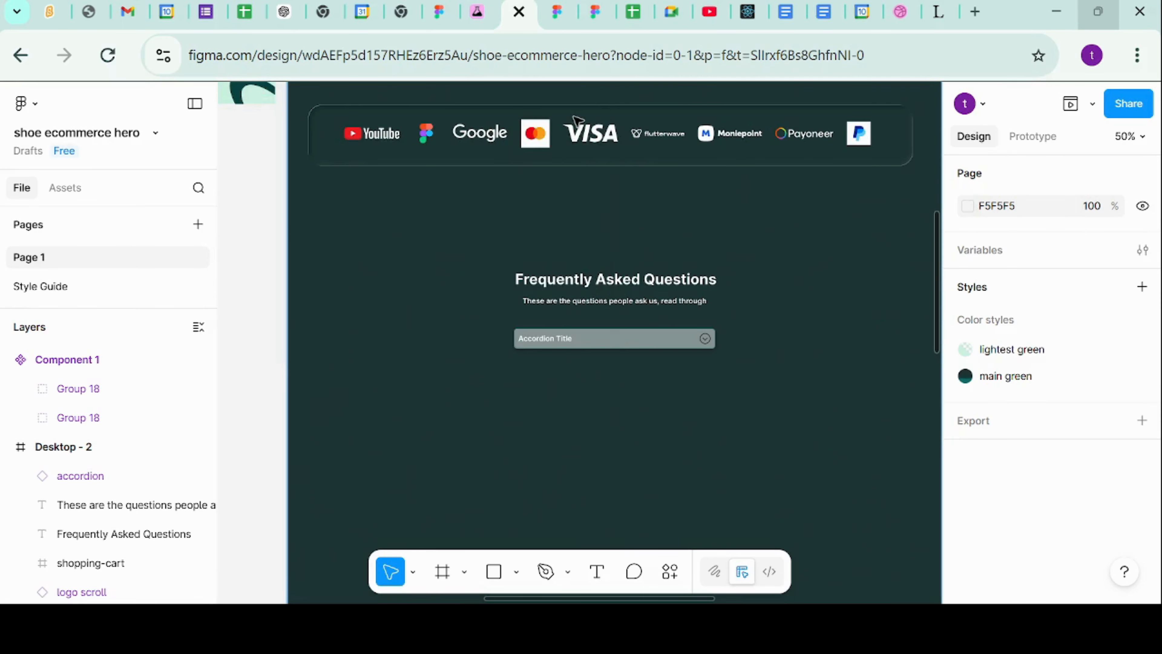
Step: Duplicate the accordion downward at even spacing to make a column of seven accordions
left_click(633, 346)
left_click(633, 347)
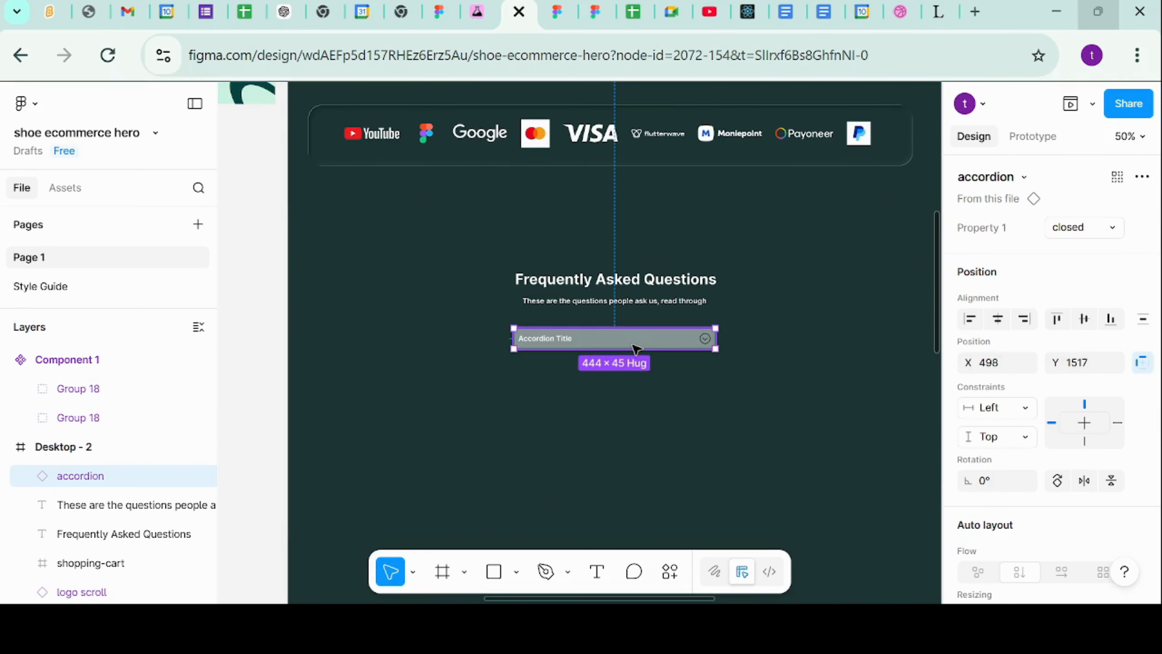
key("ctrl+d")
left_click_drag(635, 355, 634, 375)
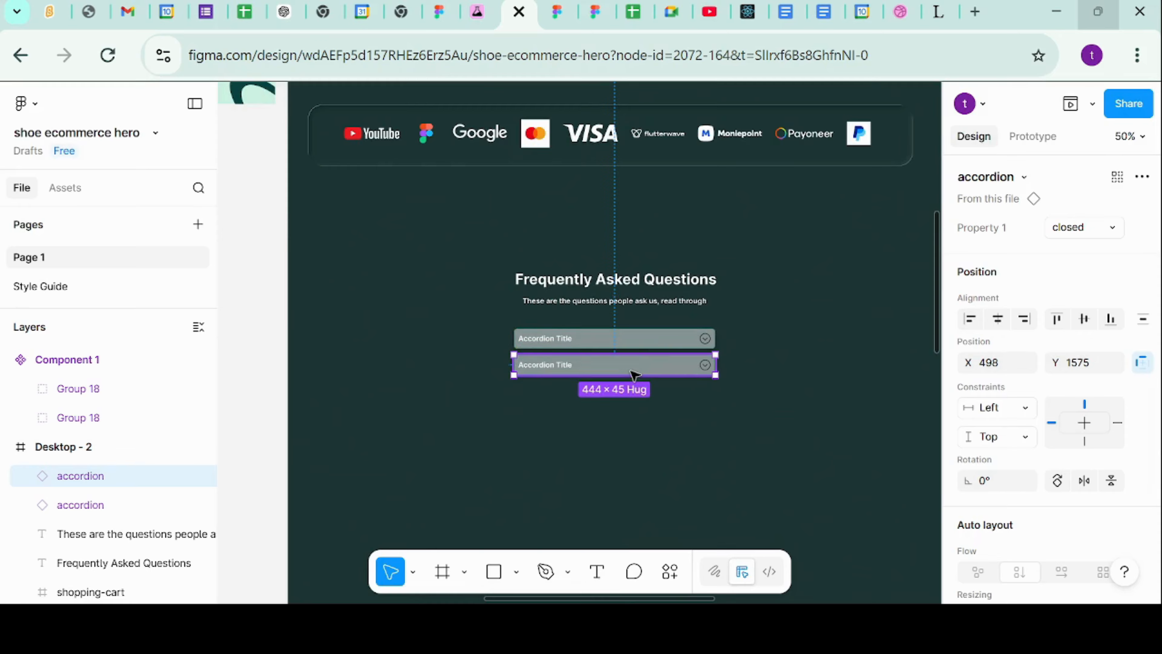
key("ctrl+d")
key("ctrl+d")
key("ctrl+d")
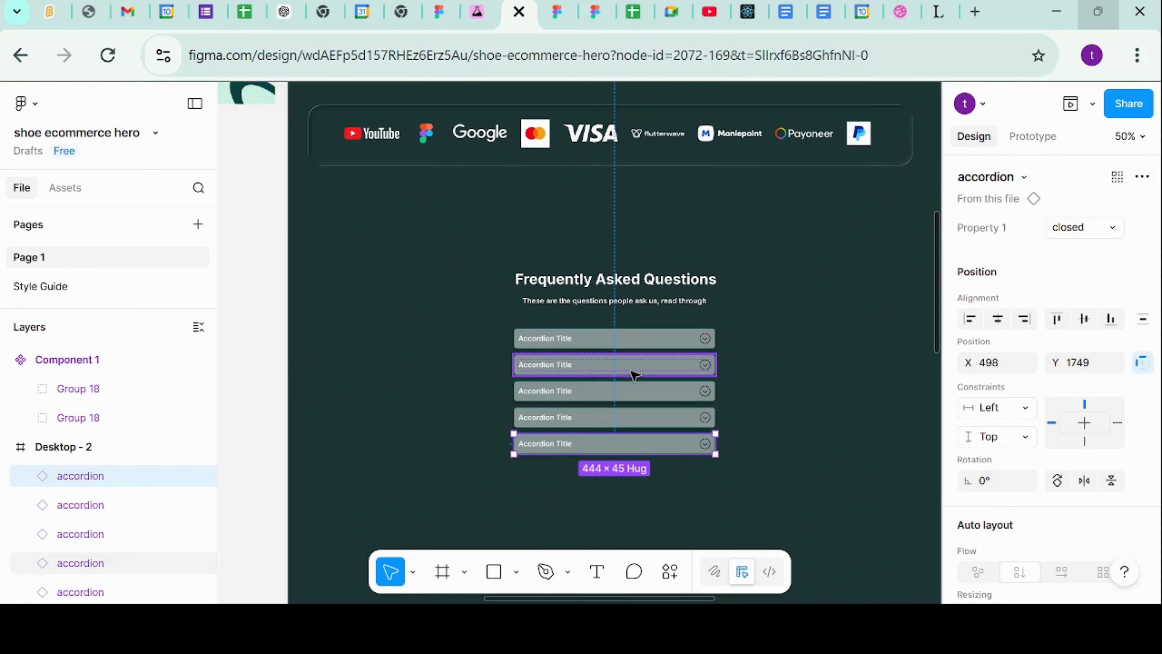
key("ctrl+d")
key("ctrl+d")
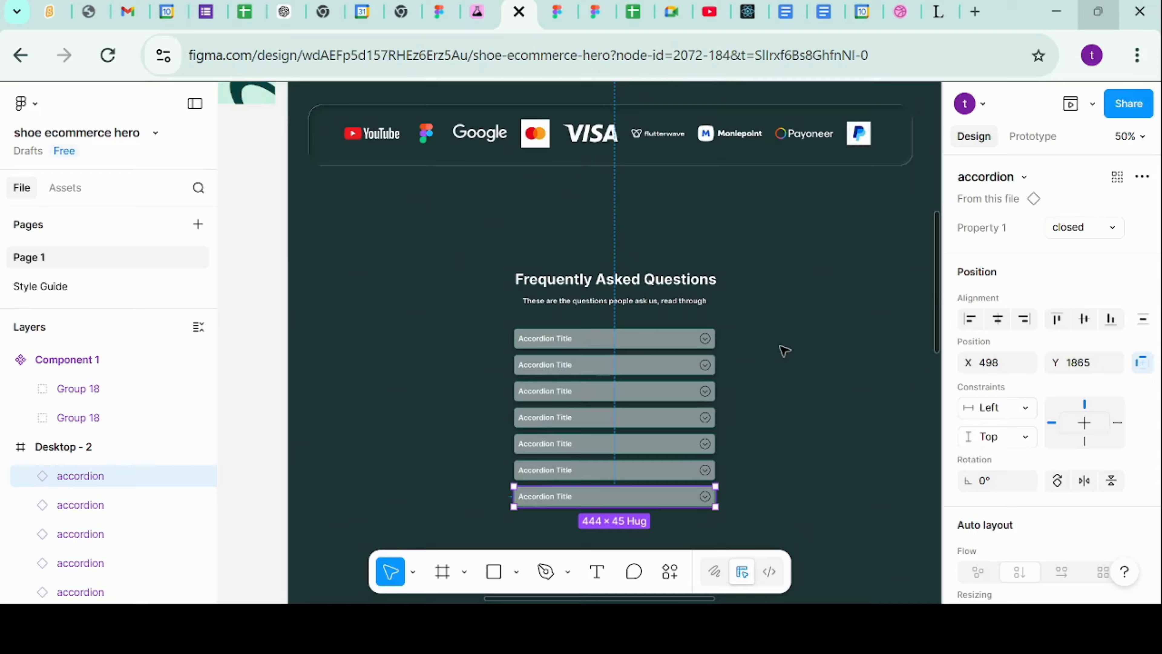
left_click(784, 350)
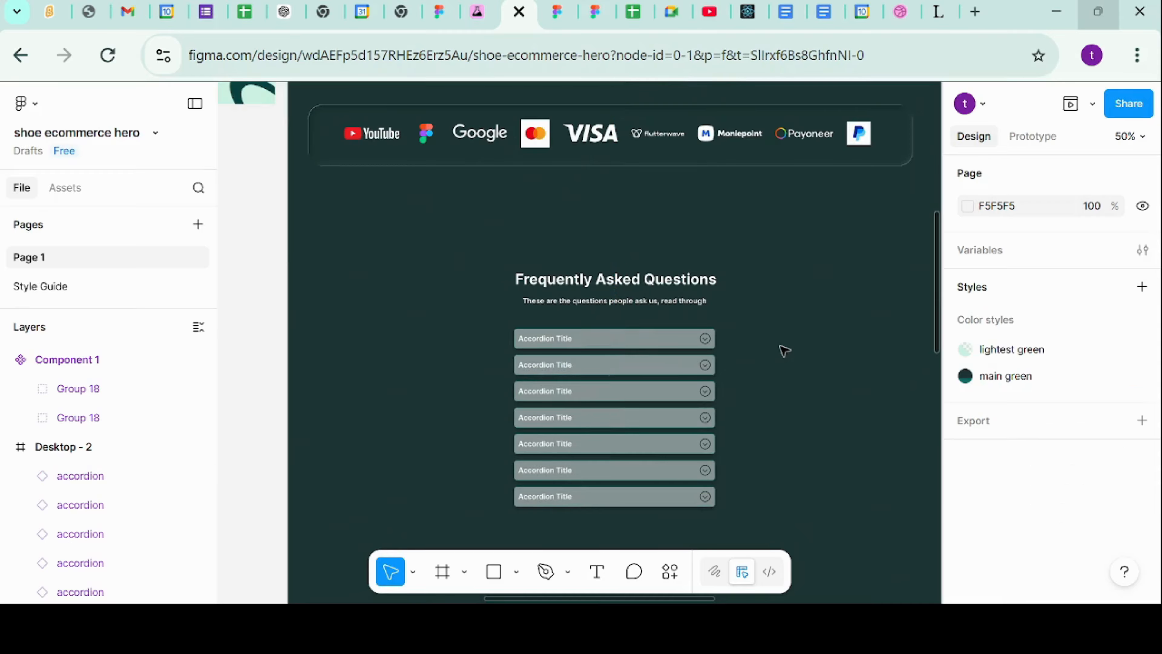
Step: Preview the dark page's prototype, test expanding several accordions in the FAQ column, and close the preview
left_click(1070, 104)
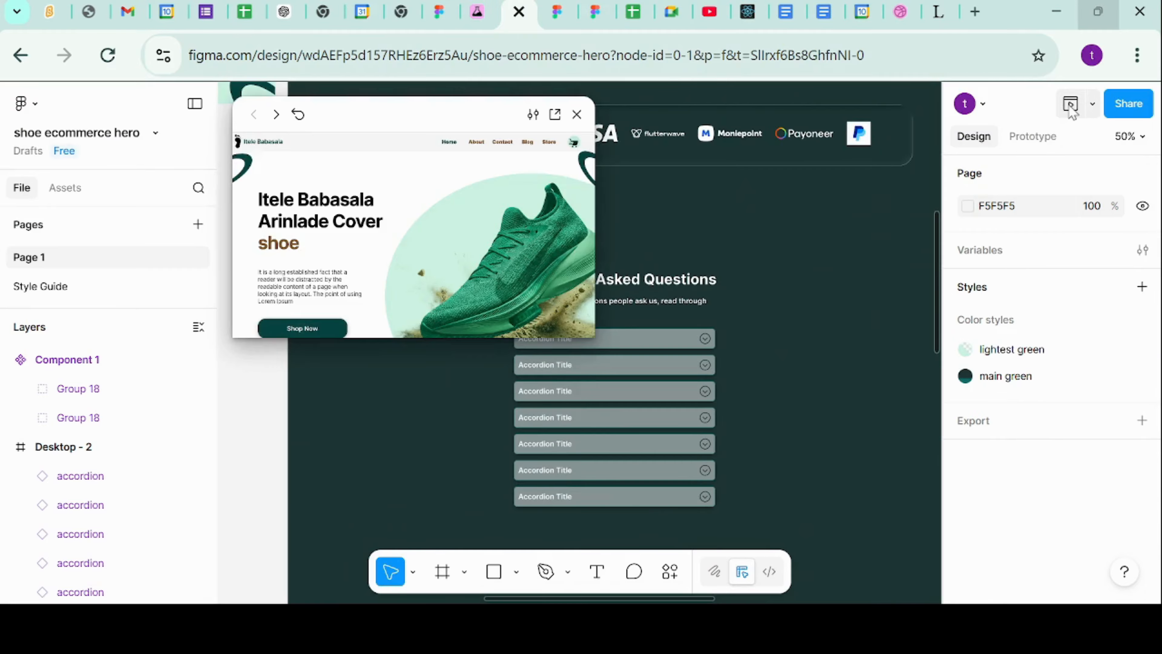
left_click(276, 114)
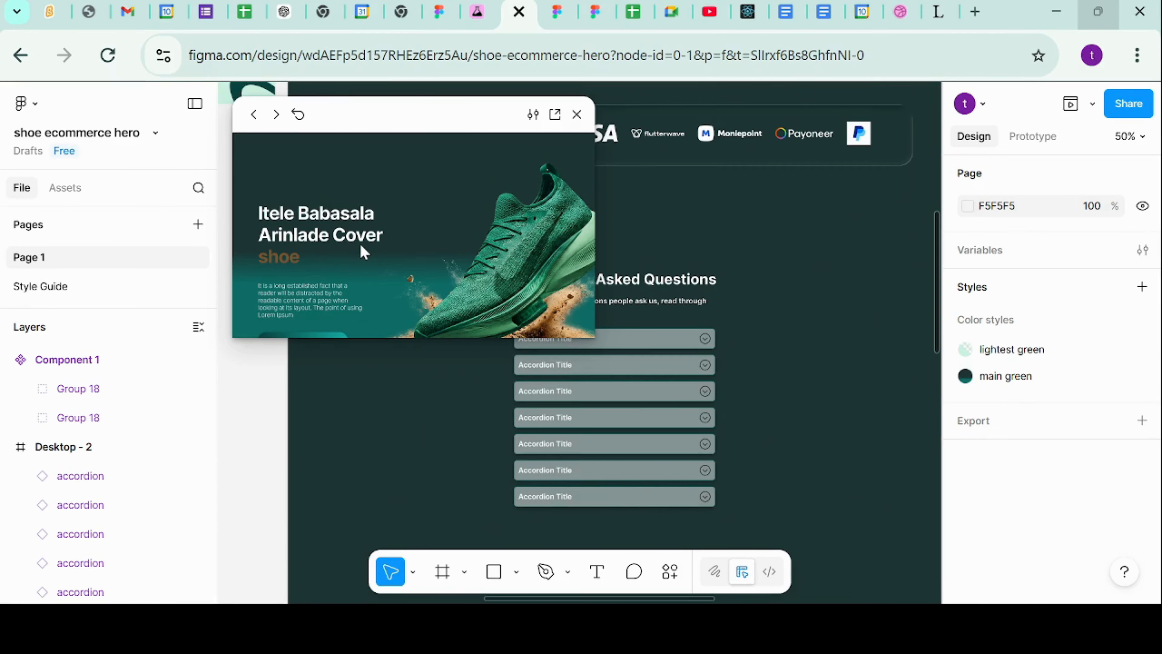
scroll(361, 252, "down", 5)
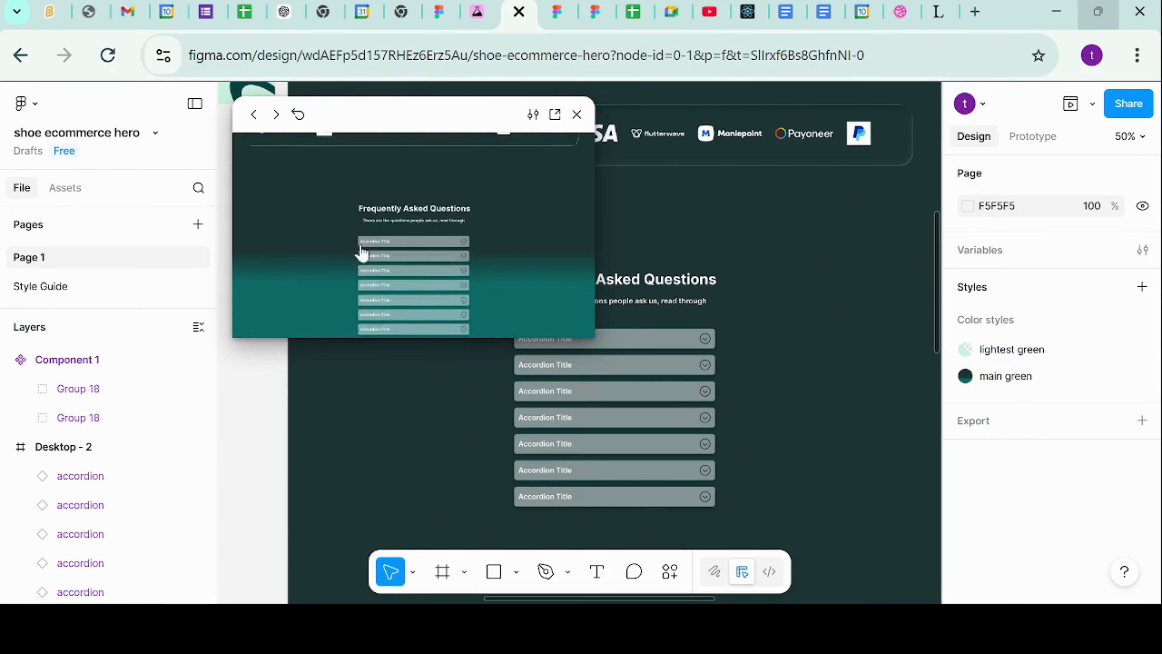
left_click(448, 174)
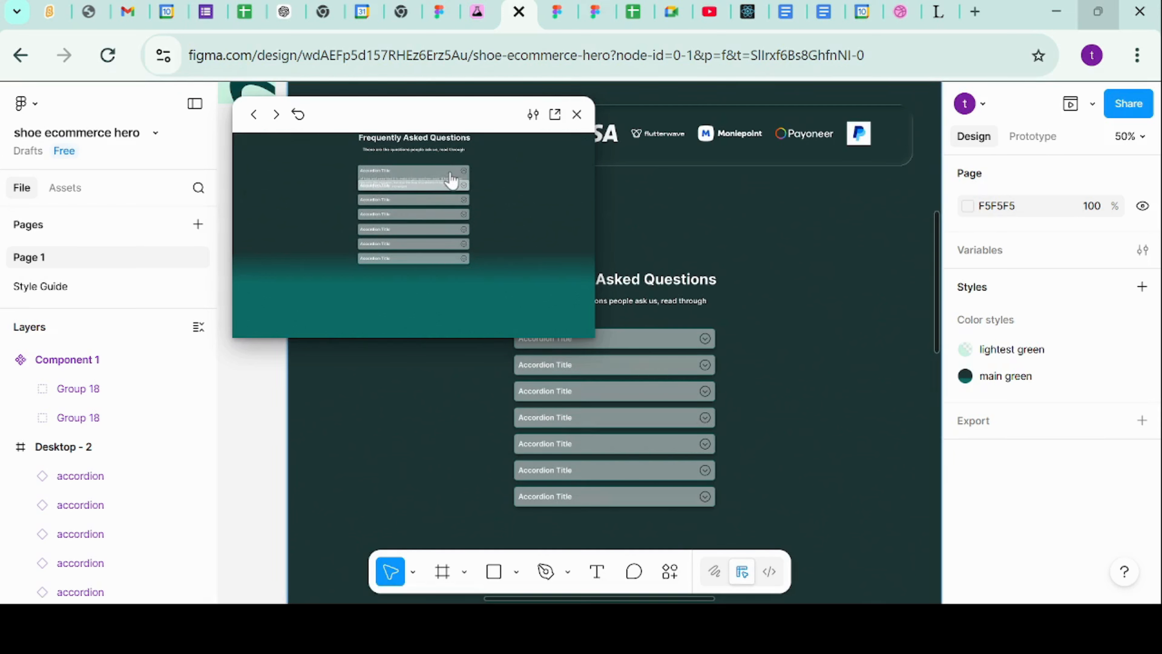
left_click(449, 207)
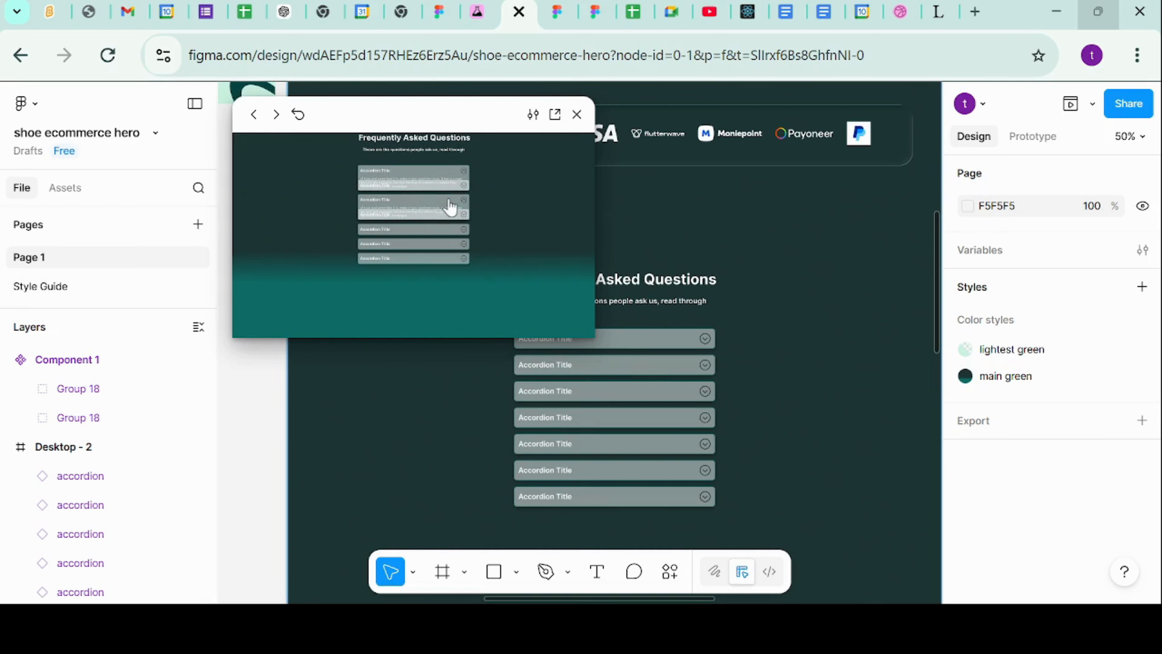
left_click(451, 238)
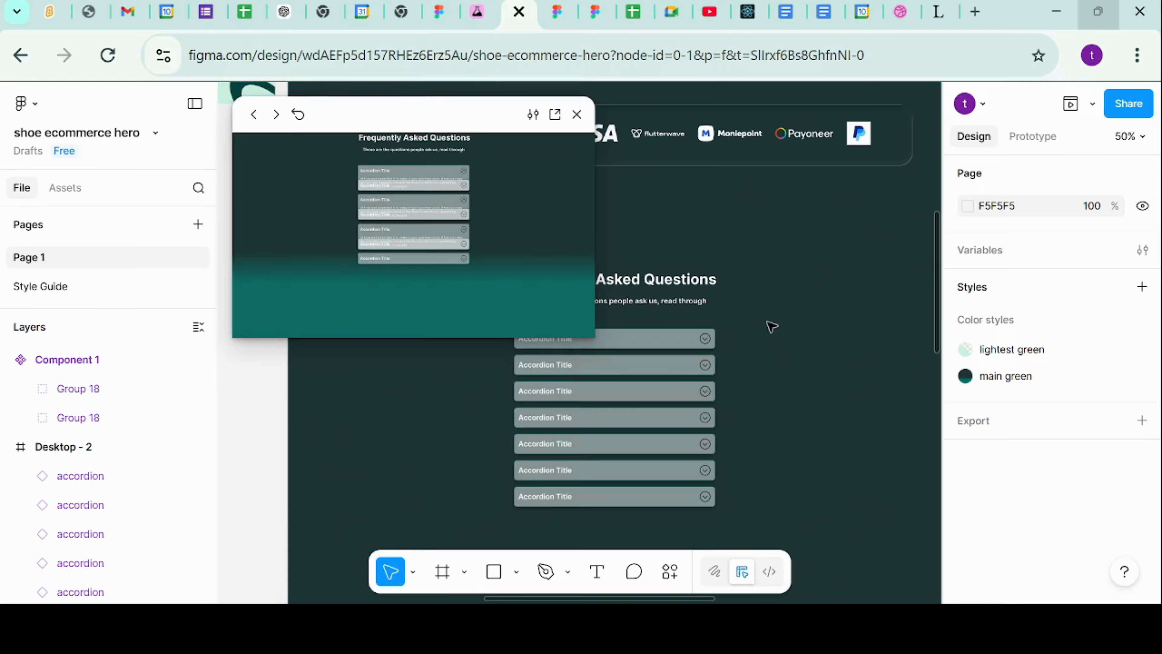
left_click(574, 115)
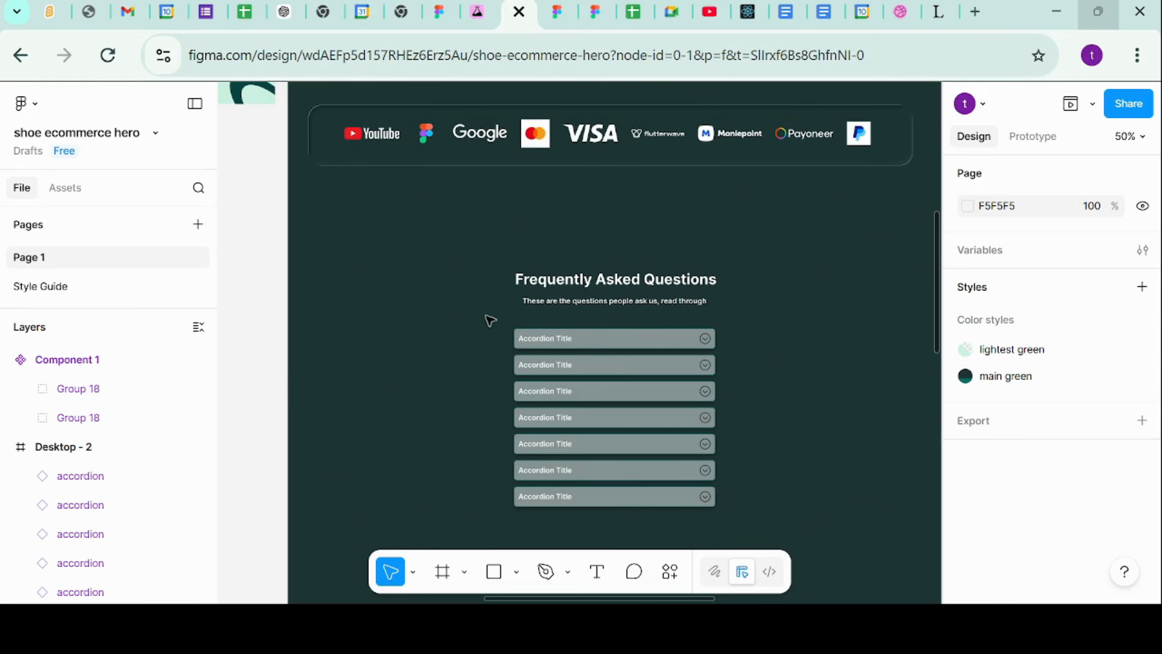
Step: Wrap all seven accordions below the FAQ subtitle in a vertical auto layout frame
left_click_drag(482, 319, 768, 536)
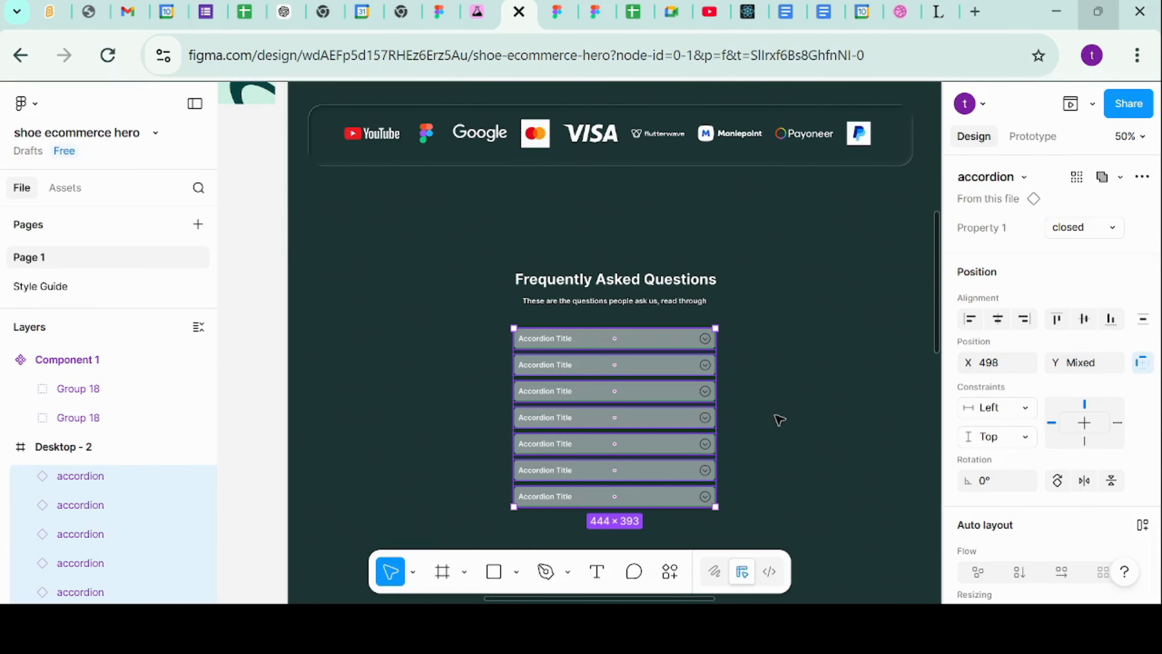
scroll(1111, 472, "down", 2)
scroll(1110, 472, "down", 1)
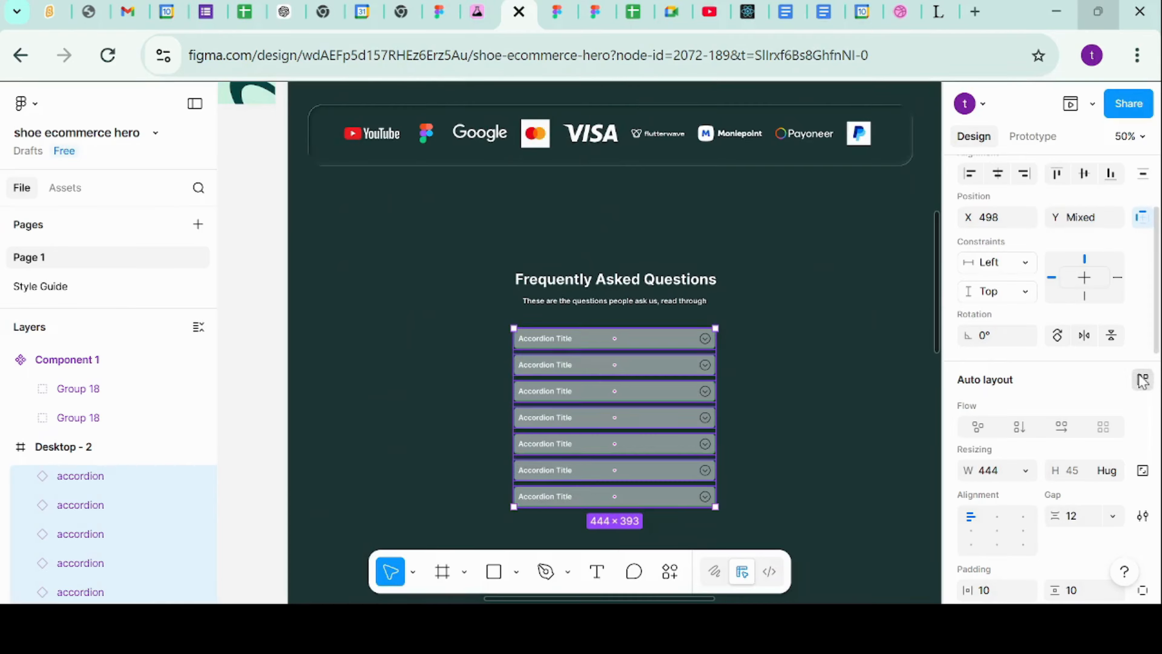
left_click(1143, 380)
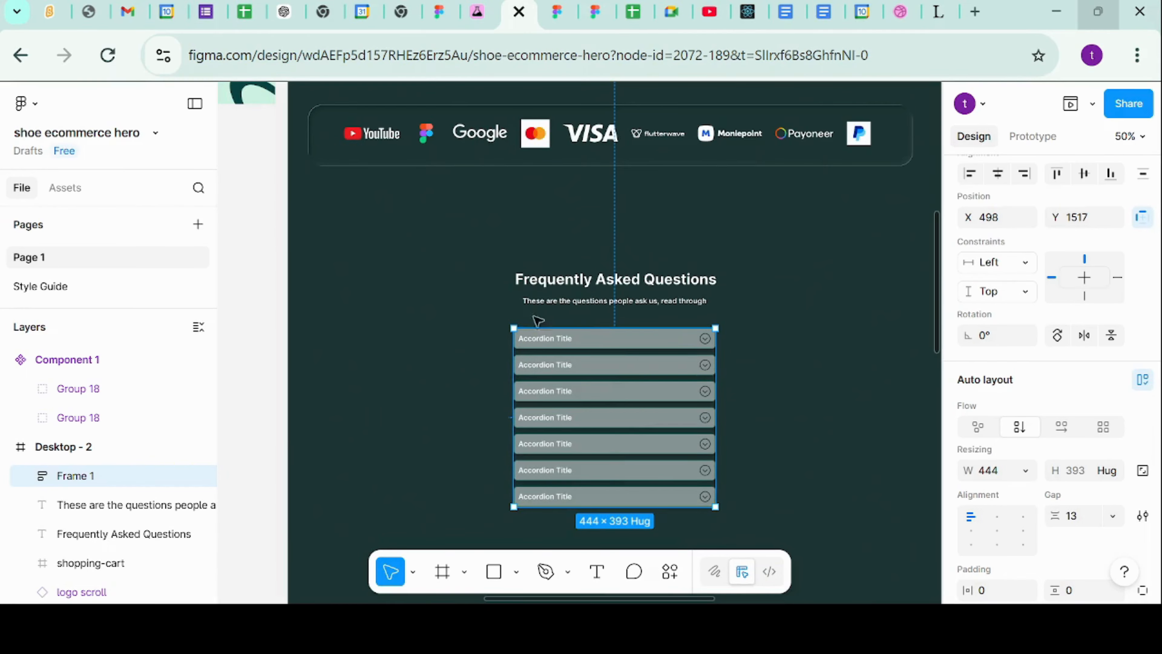
left_click(765, 294)
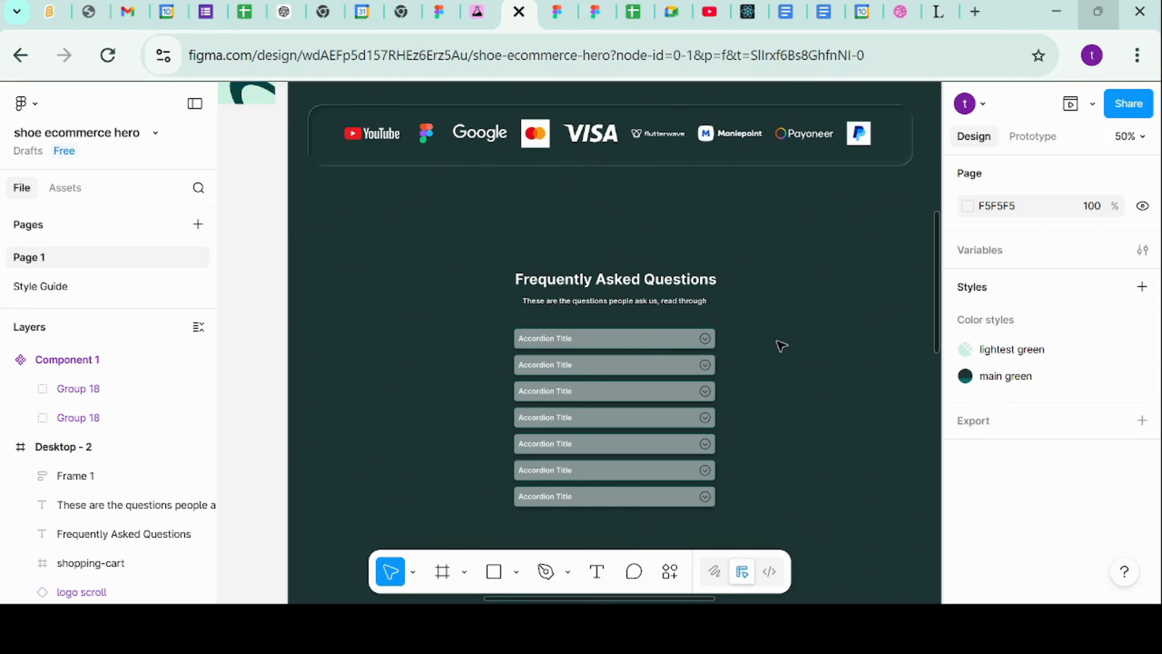
Step: Preview the dark page's prototype again and expand the first three accordions in the FAQ section
left_click(1071, 104)
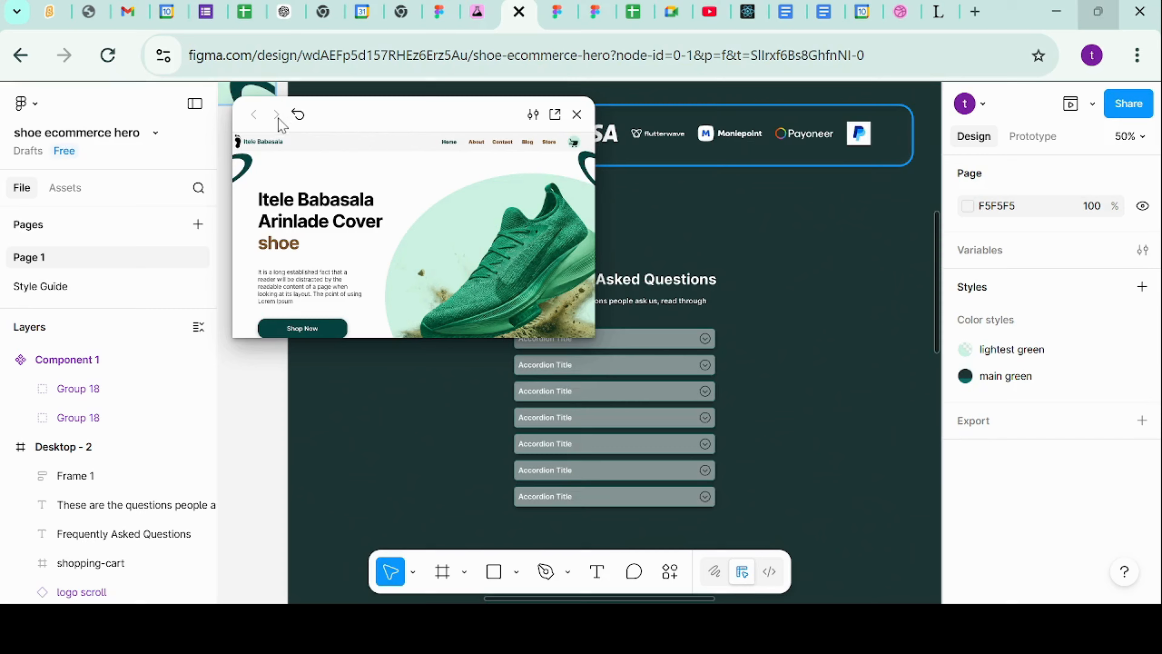
left_click(277, 115)
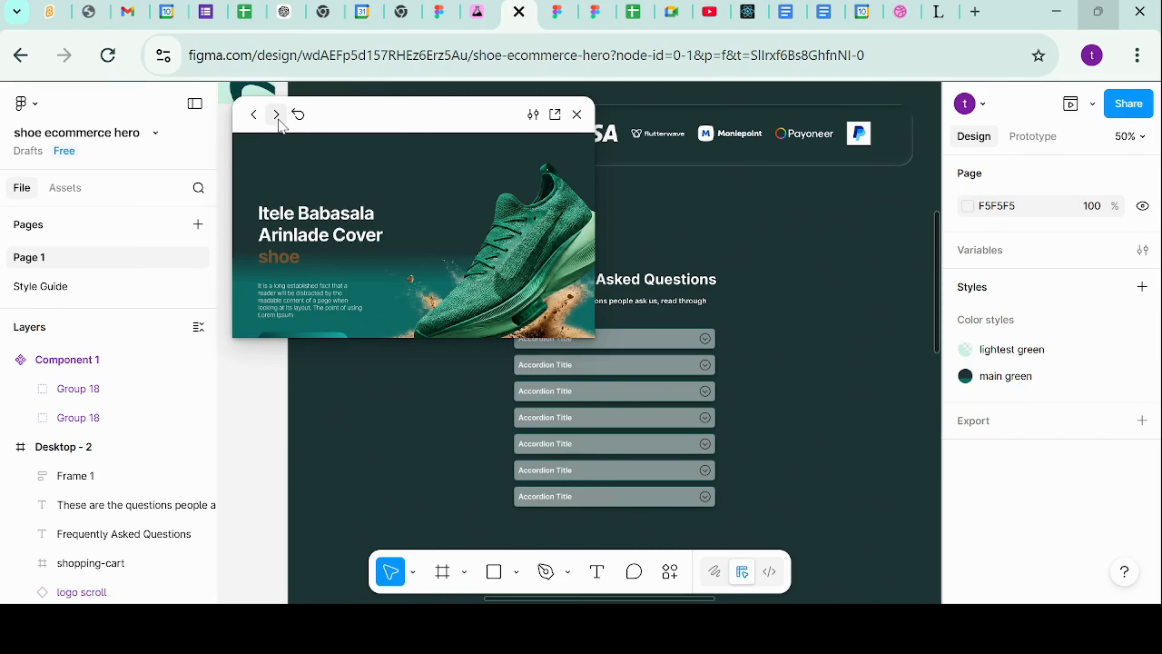
scroll(393, 237, "down", 3)
scroll(393, 237, "down", 5)
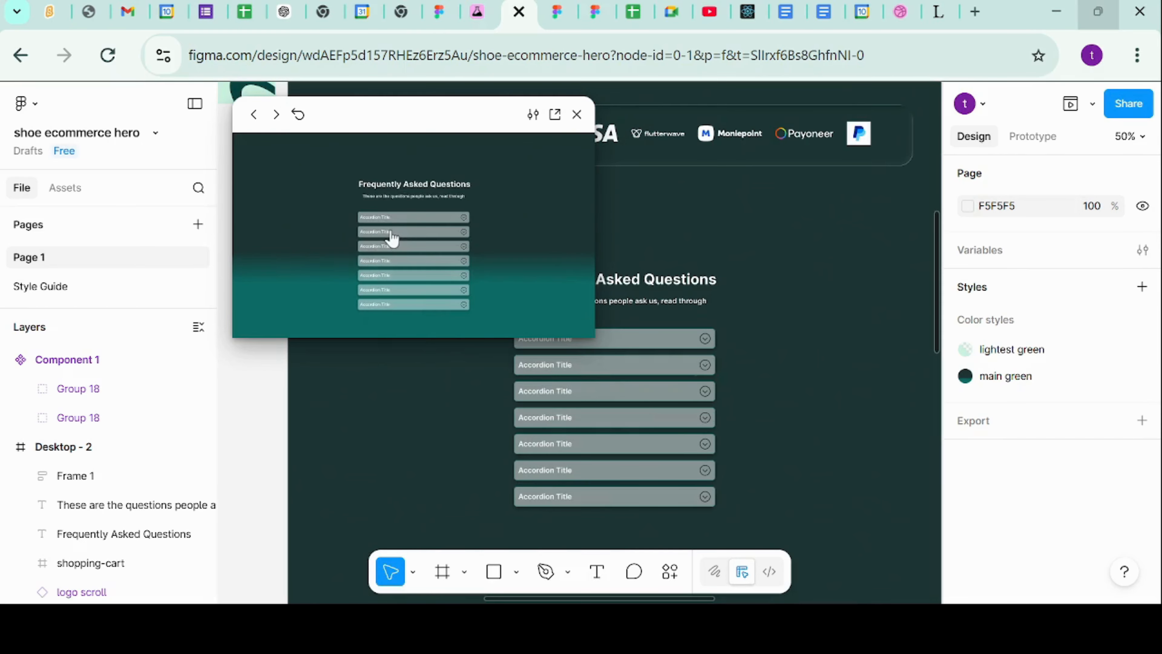
left_click(453, 207)
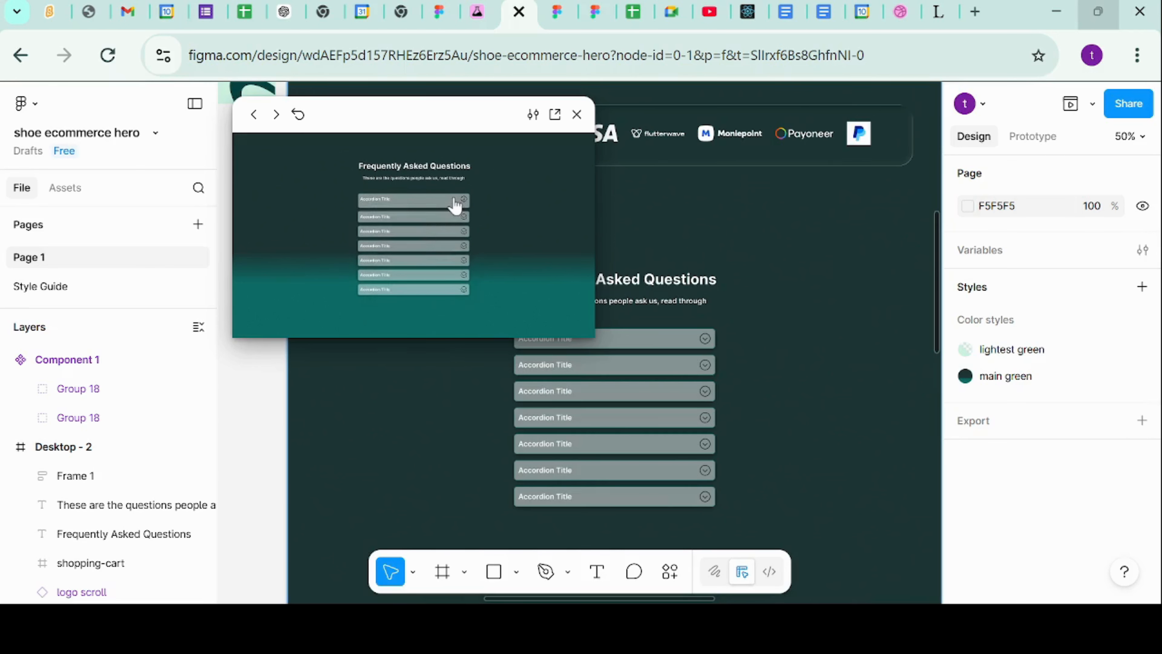
left_click(462, 237)
left_click(459, 258)
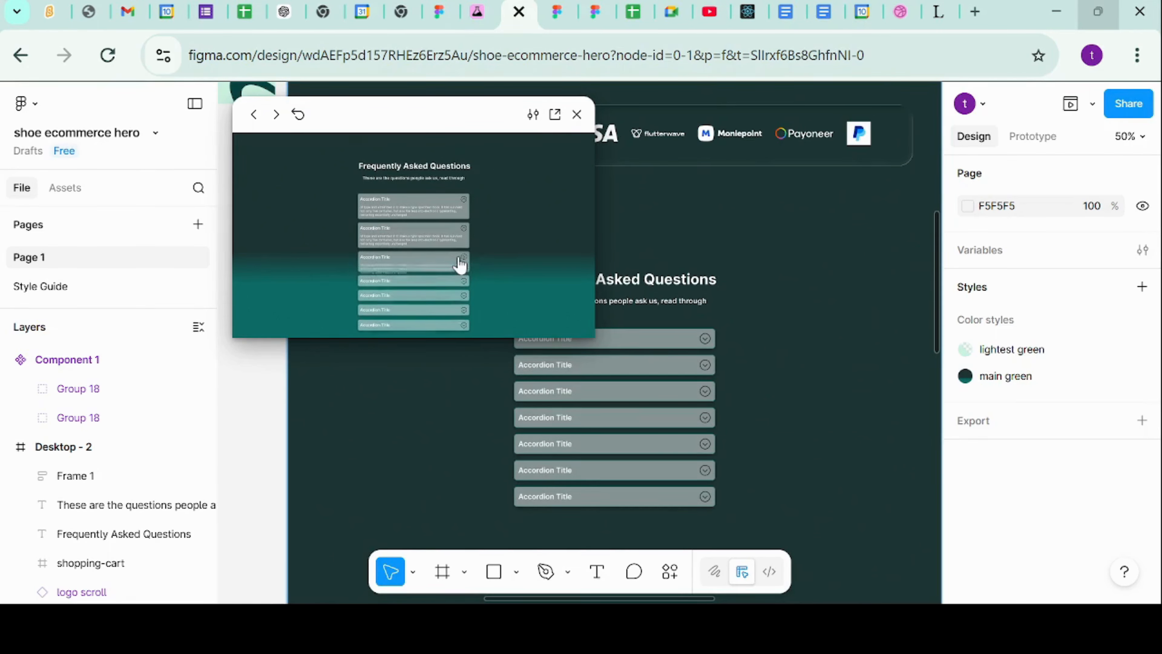
Step: Test the stacked accordions in the preview by collapsing the second and third and expanding the fourth, fifth and sixth
left_click(462, 231)
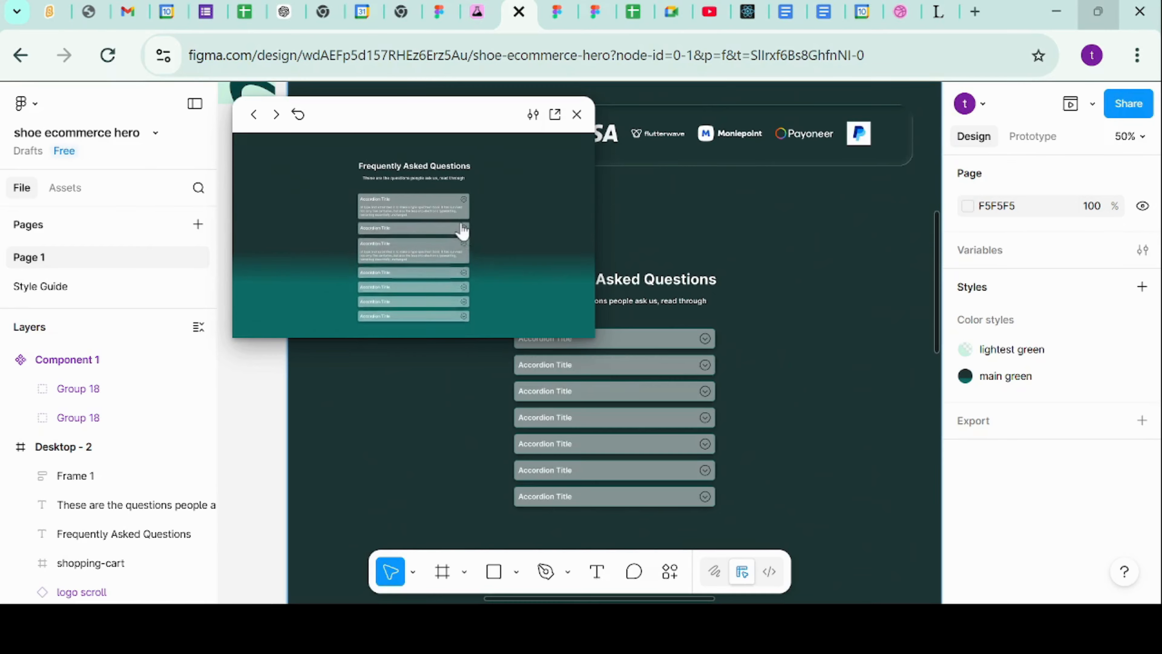
left_click(457, 280)
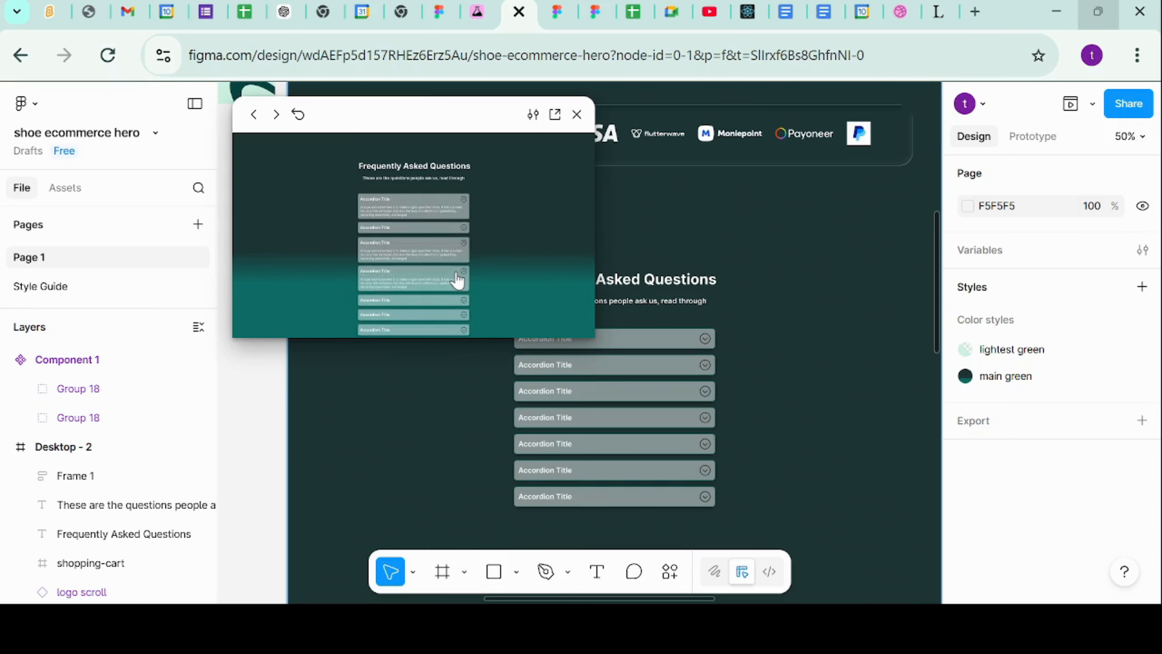
scroll(457, 281, "down", 1)
left_click(456, 273)
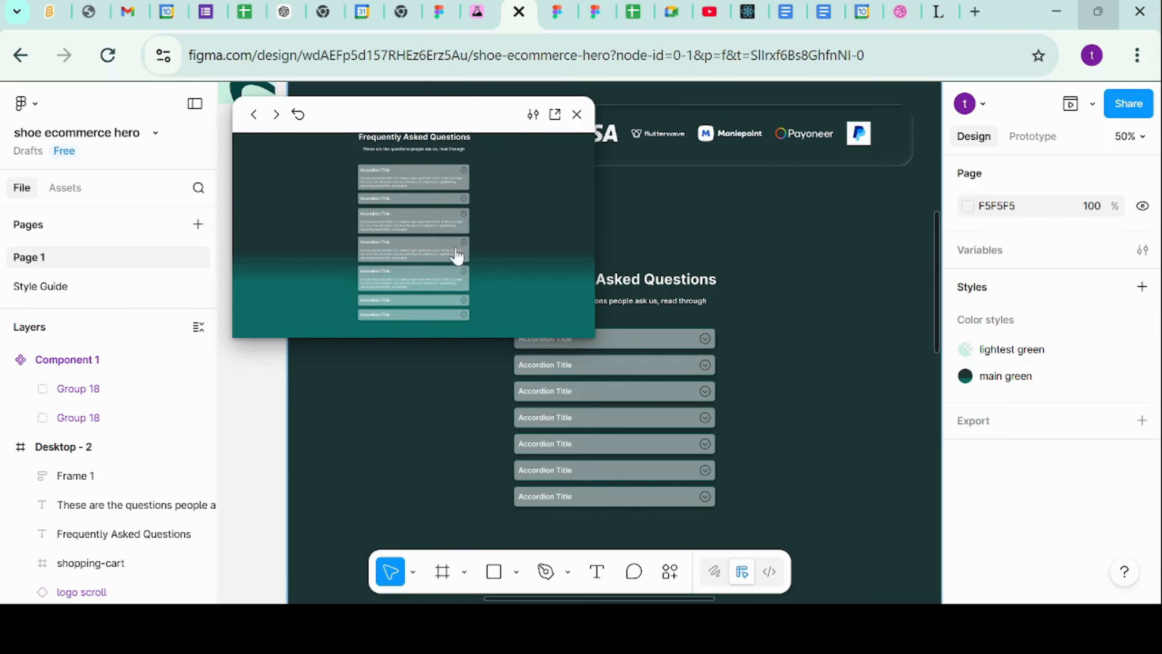
left_click(458, 214)
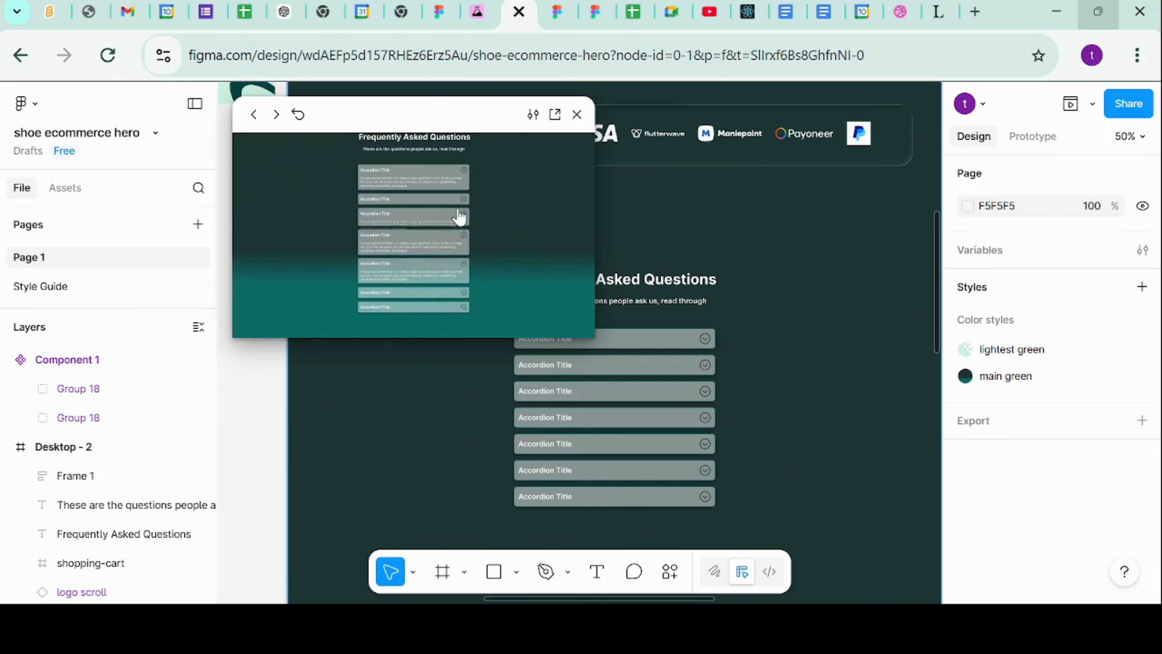
left_click(452, 295)
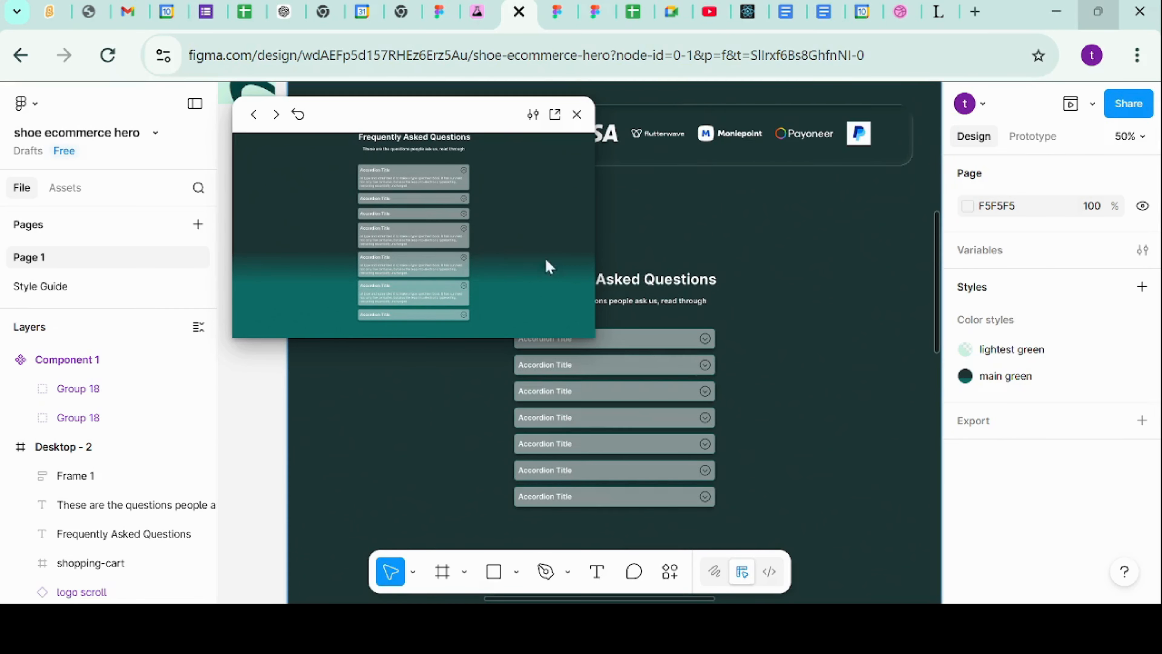